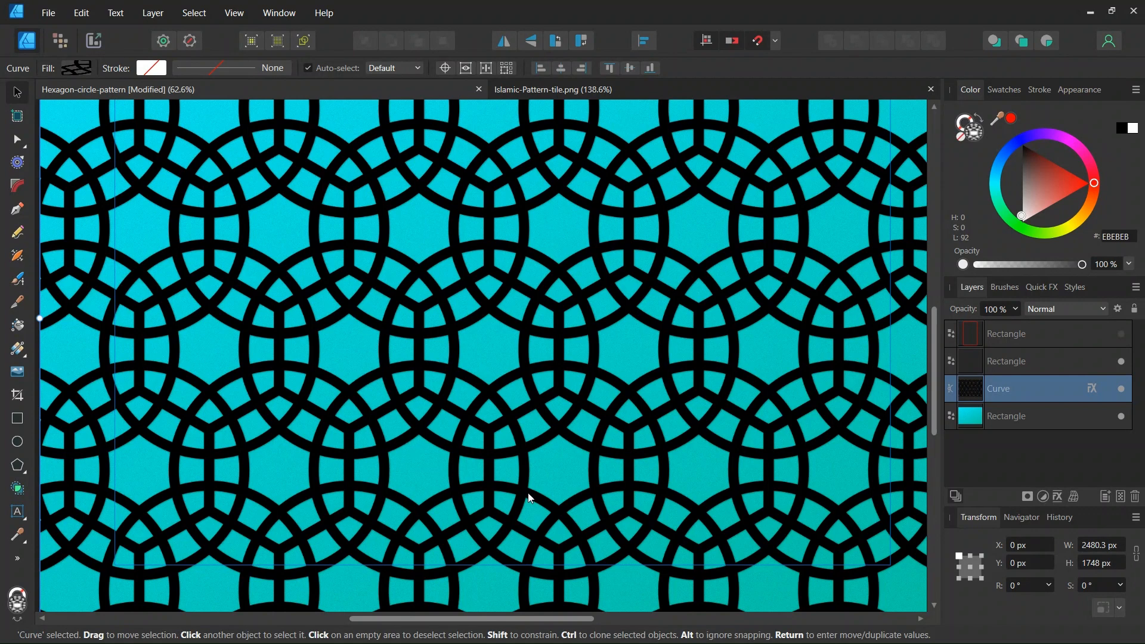
# Make the hidden red rectangle visible to mark the repeating tile on the pattern.
pyautogui.scroll(-2, 447, 302)
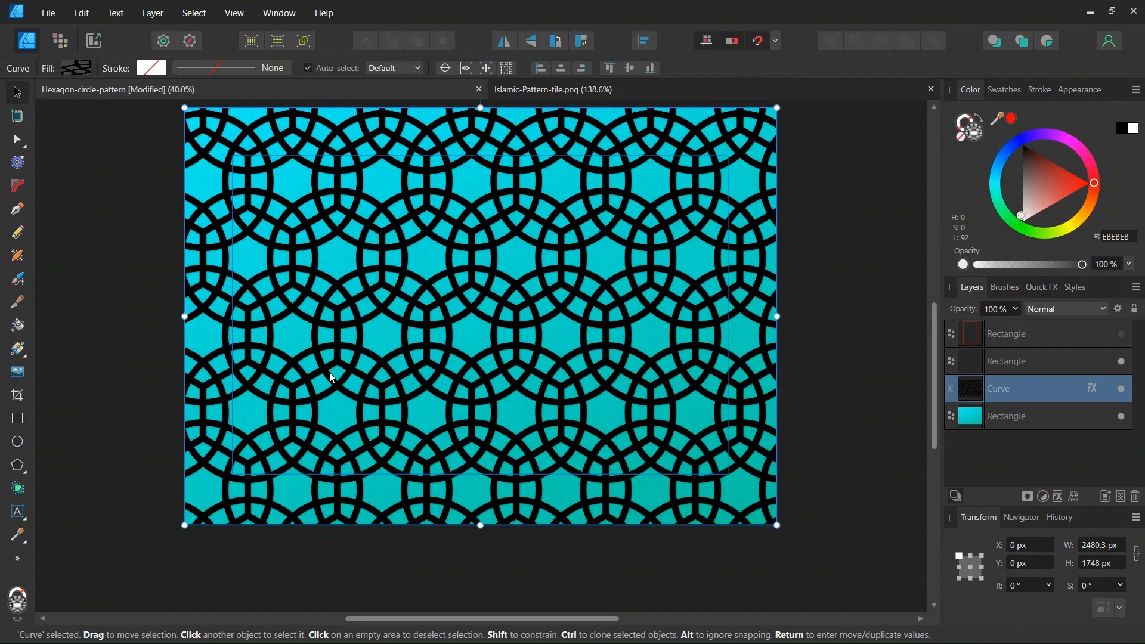
pyautogui.click(1121, 334)
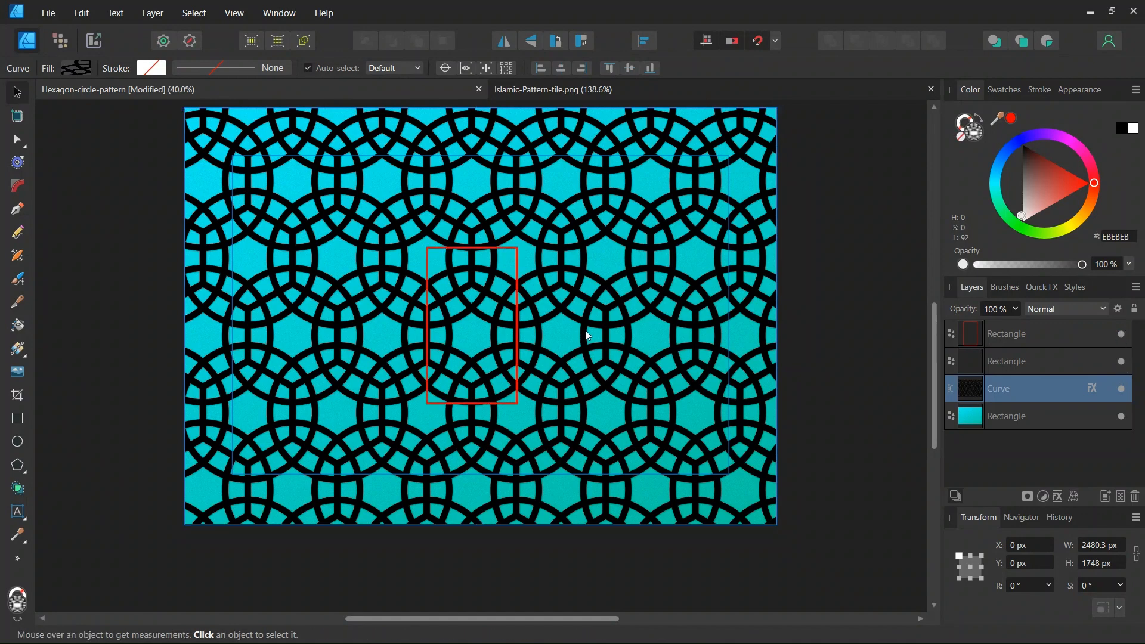
pyautogui.scroll(1, 437, 314)
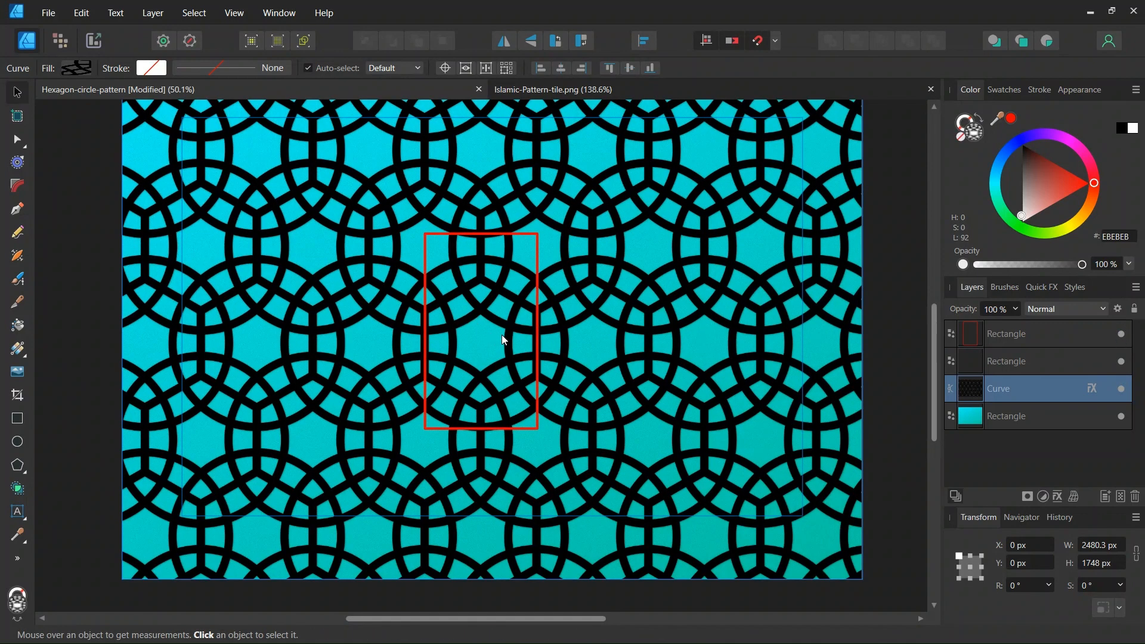
pyautogui.scroll(1, 503, 341)
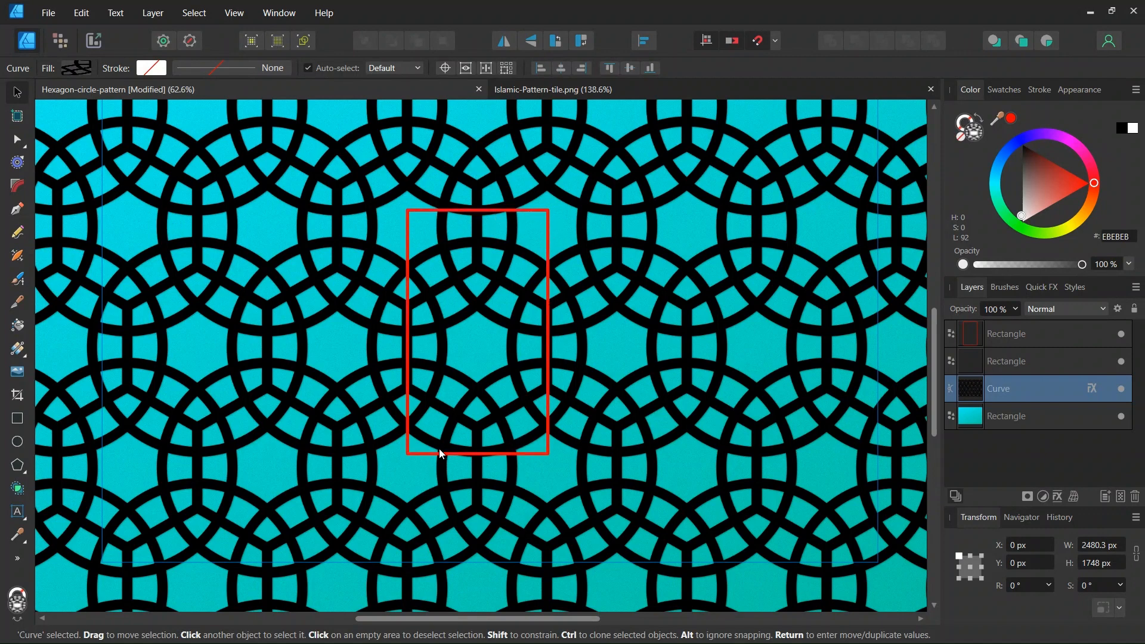
pyautogui.scroll(1, 449, 446)
pyautogui.scroll(1, 454, 393)
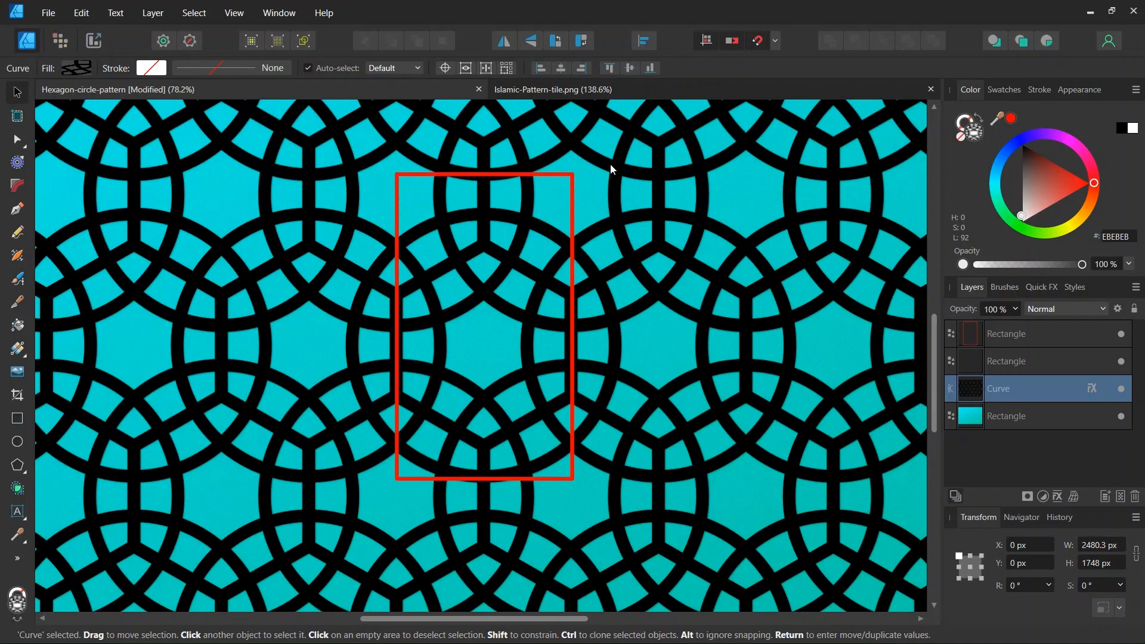
# Examine the exported tile in the Islamic-Pattern-tile.png document and close that document.
pyautogui.click(554, 89)
pyautogui.scroll(-2, 500, 187)
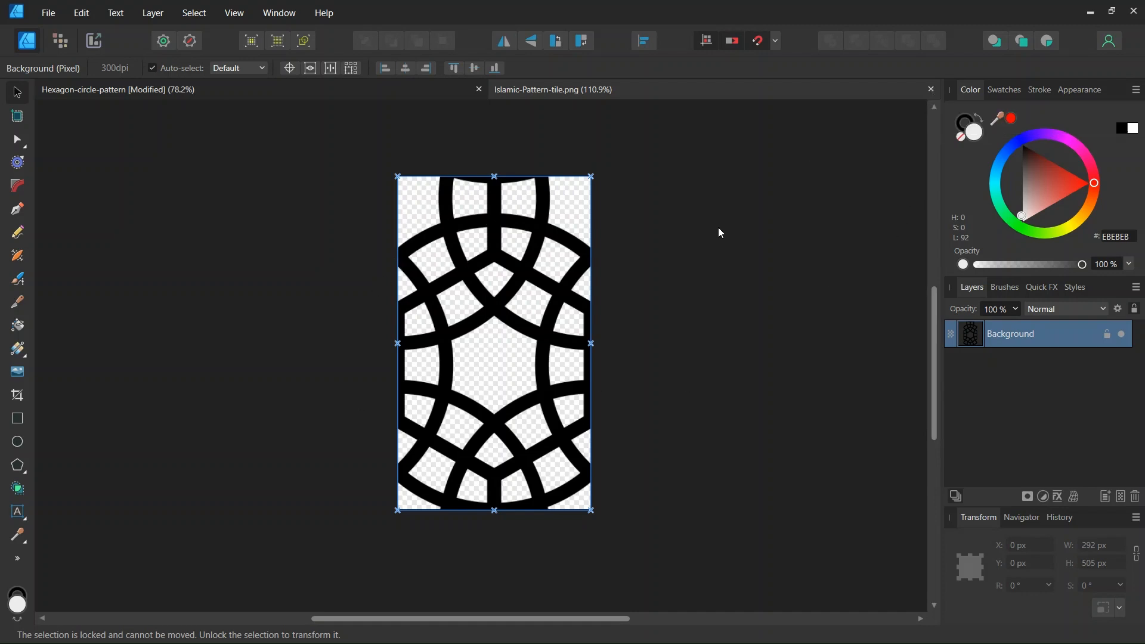
pyautogui.scroll(1, 542, 323)
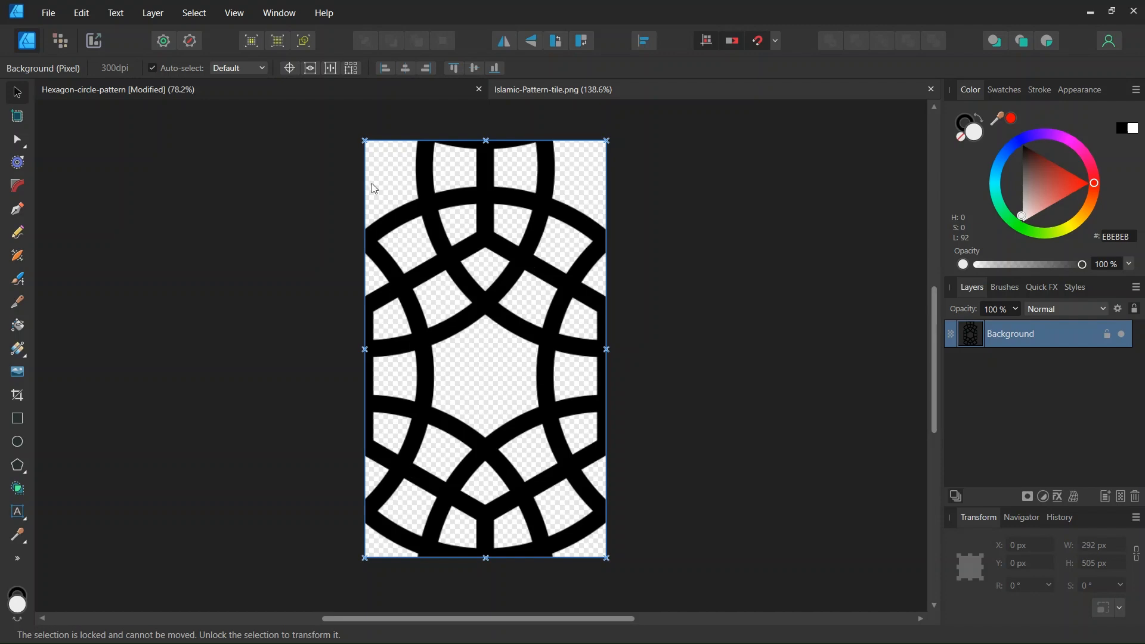
pyautogui.click(930, 89)
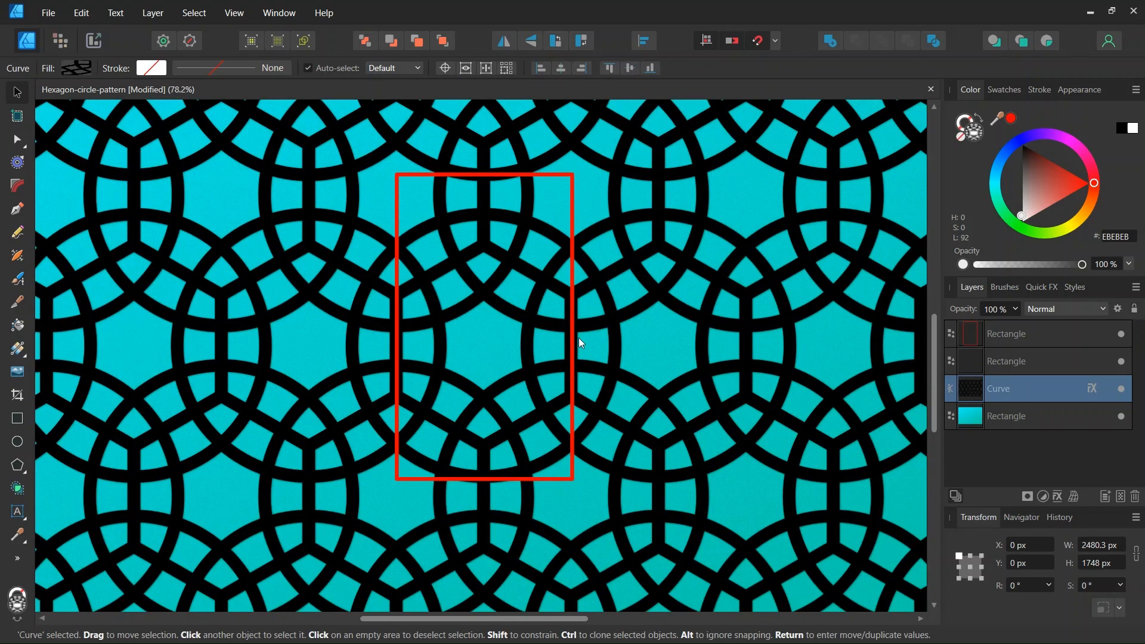
pyautogui.scroll(-3, 567, 341)
pyautogui.scroll(-1, 568, 341)
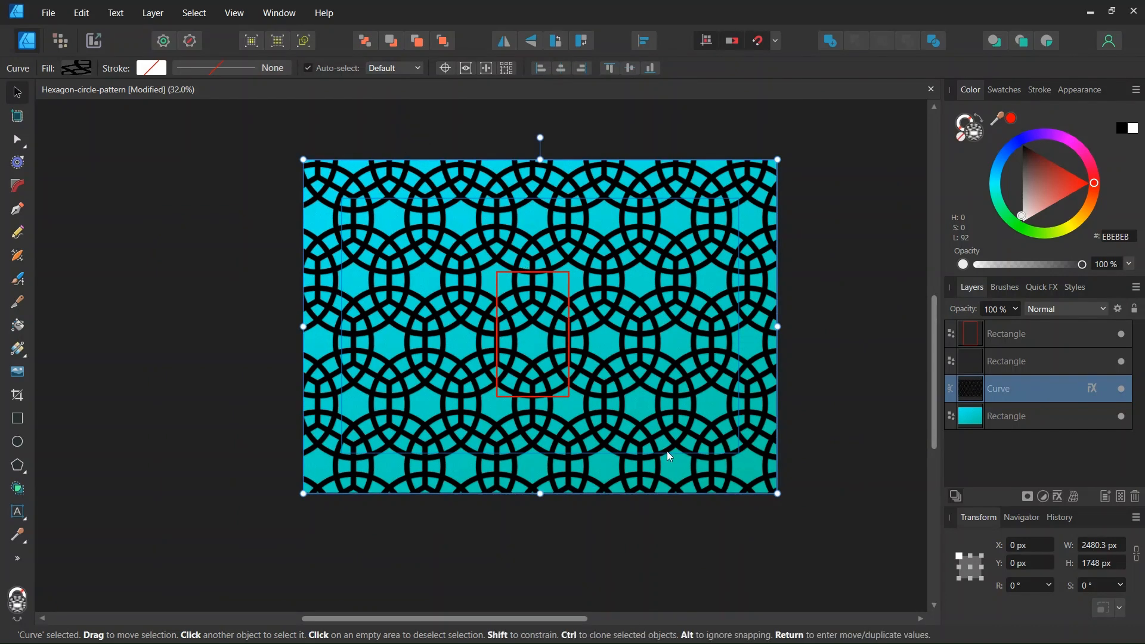
# Create a new document measuring 2000 × 2000 px, with pixels as the document units.
pyautogui.click(49, 12)
pyautogui.click(67, 44)
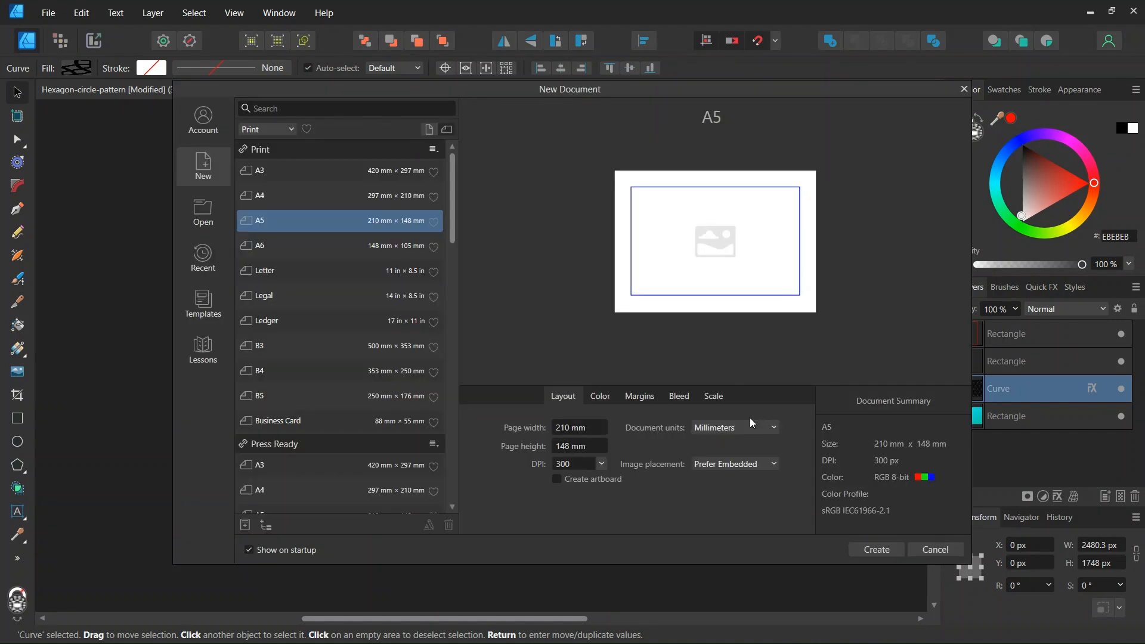
pyautogui.click(751, 427)
pyautogui.click(734, 438)
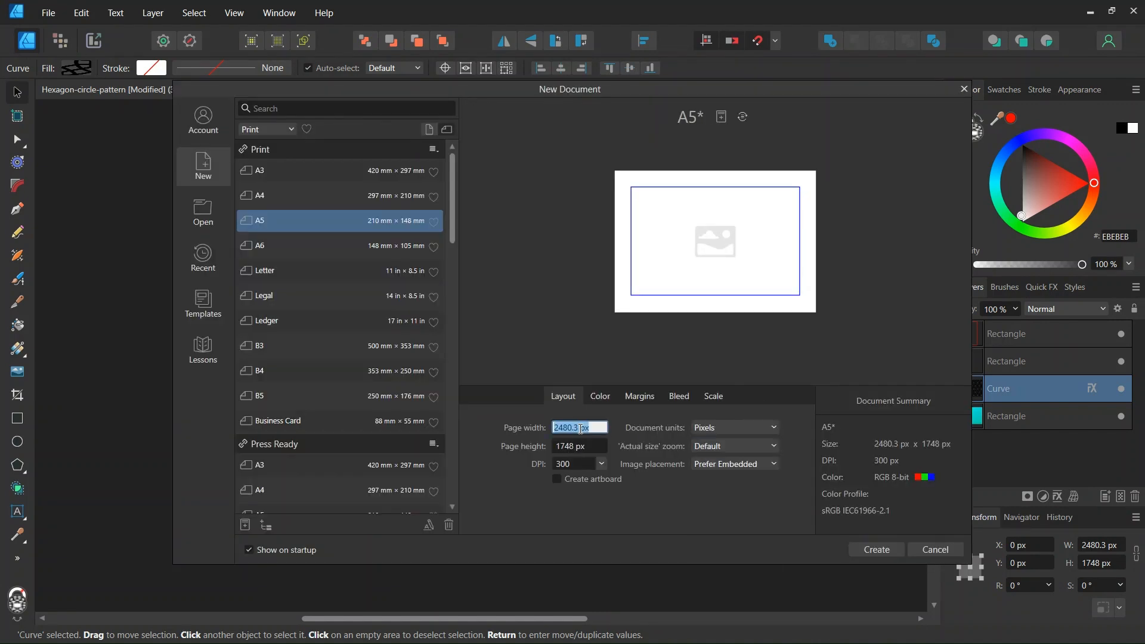
pyautogui.write('2000')
pyautogui.press('Tab')
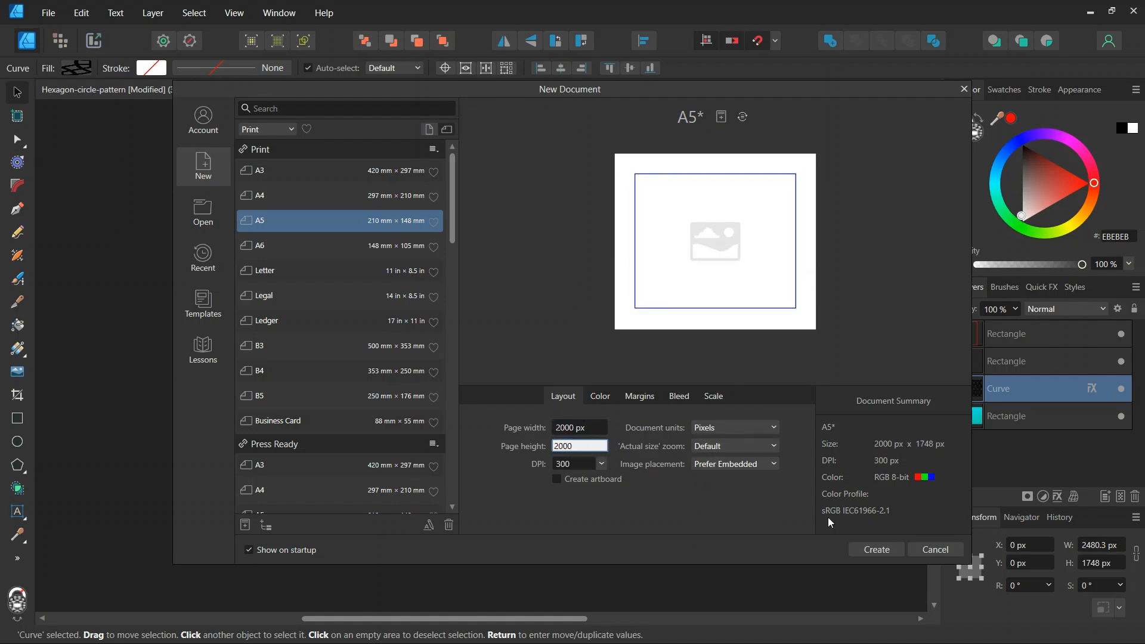
pyautogui.click(873, 549)
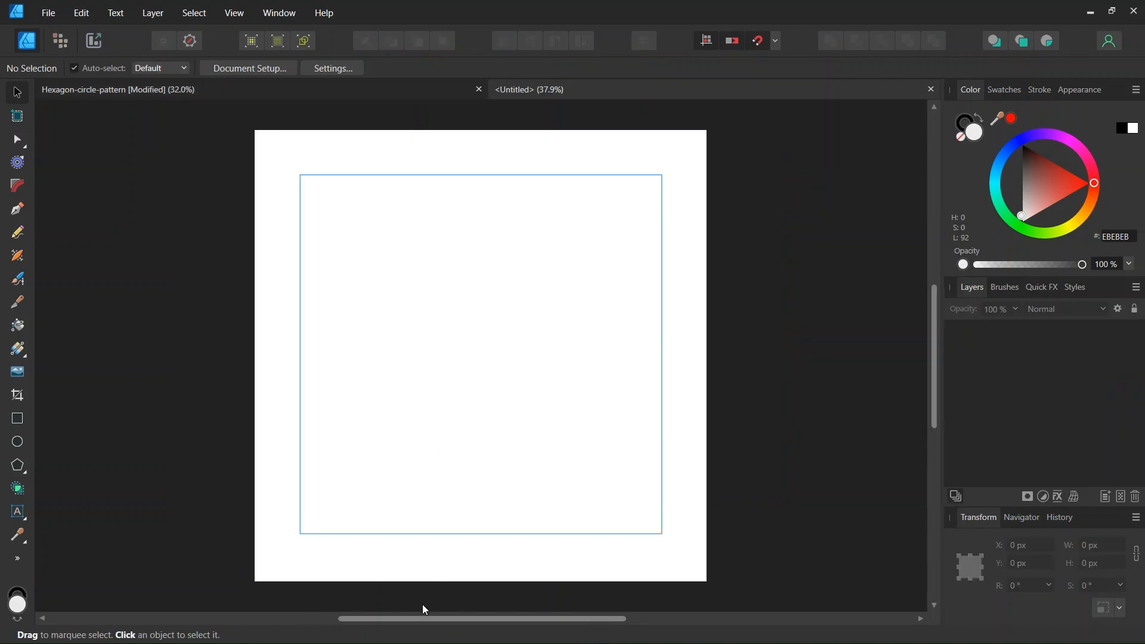
# Check which snapping options are enabled for the new document.
pyautogui.moveTo(409, 619); pyautogui.dragTo(394, 619)
pyautogui.click(775, 42)
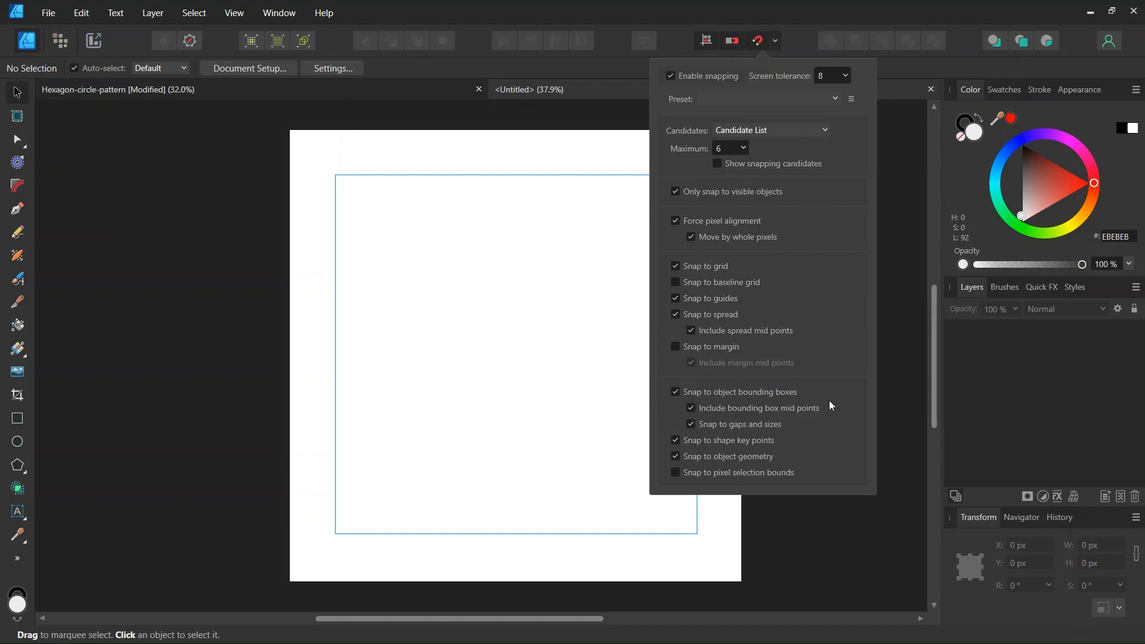
pyautogui.click(536, 348)
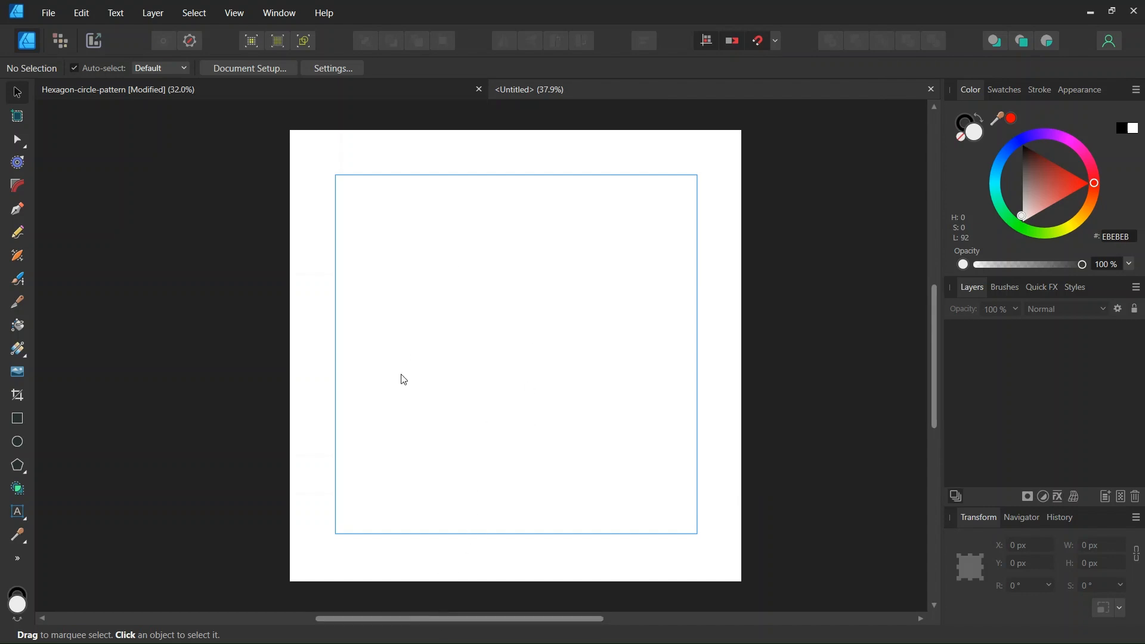
# Set up the Polygon tool with 6 sides and no fill.
pyautogui.click(19, 469)
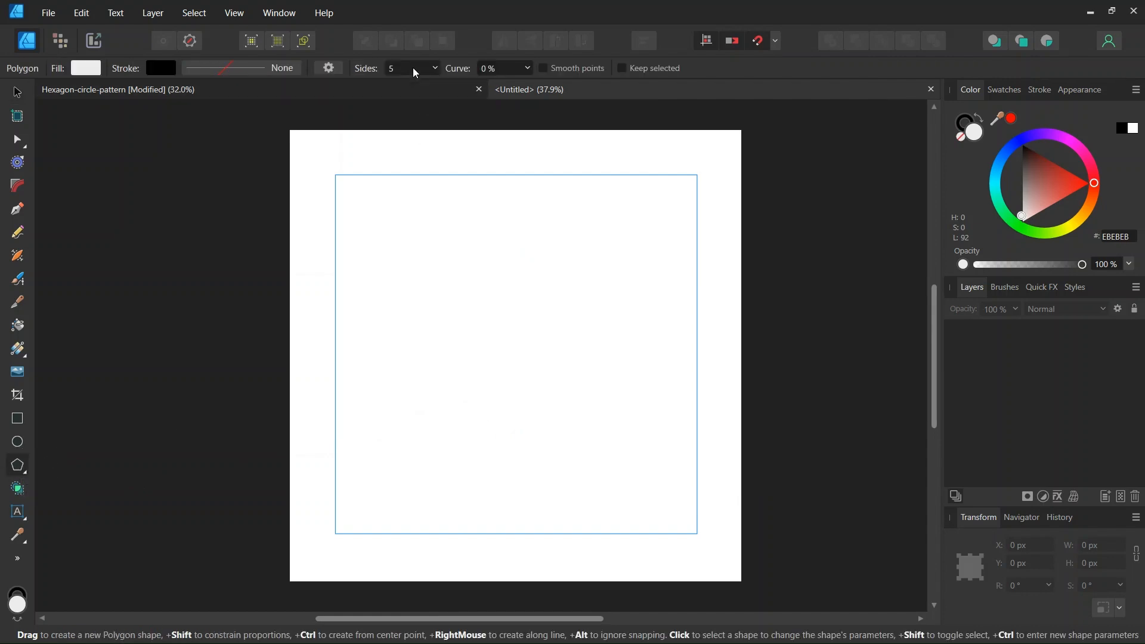
pyautogui.write('6')
pyautogui.click(88, 70)
pyautogui.click(235, 96)
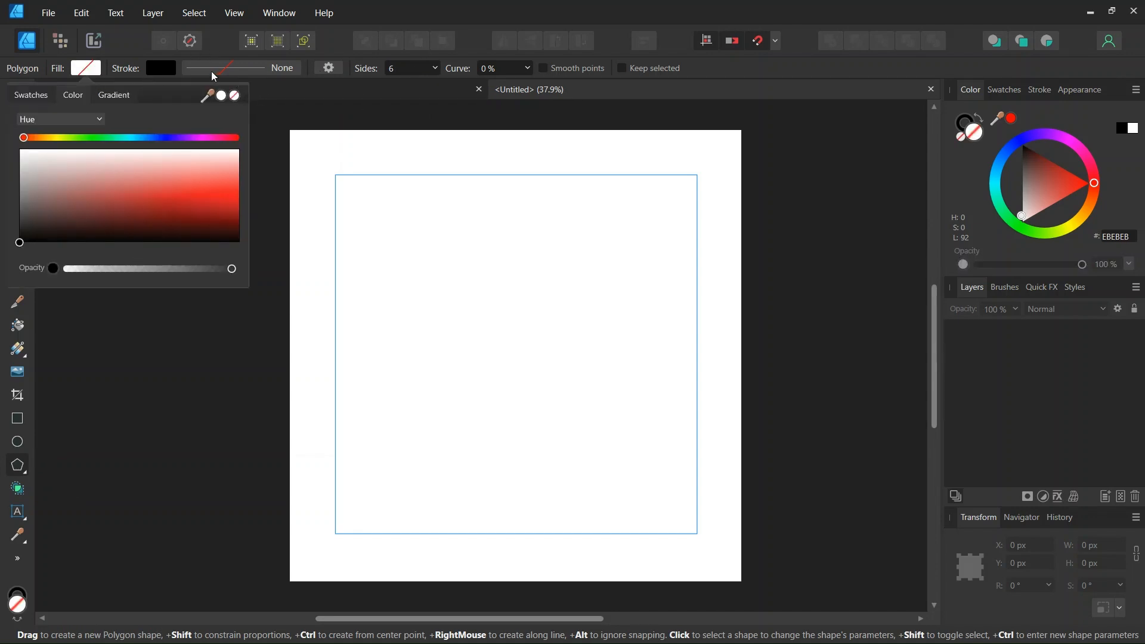
# Set the polygon's stroke width to 5 pt.
pyautogui.click(230, 69)
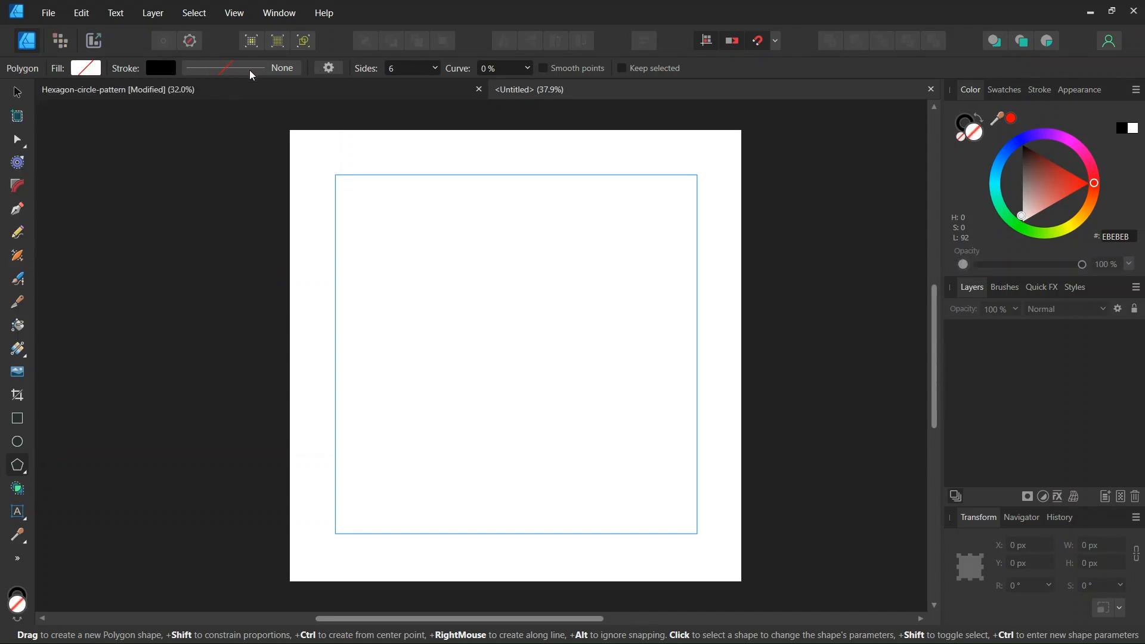
pyautogui.click(233, 69)
pyautogui.click(324, 119)
pyautogui.write('6')
pyautogui.press('Return')
pyautogui.write('5')
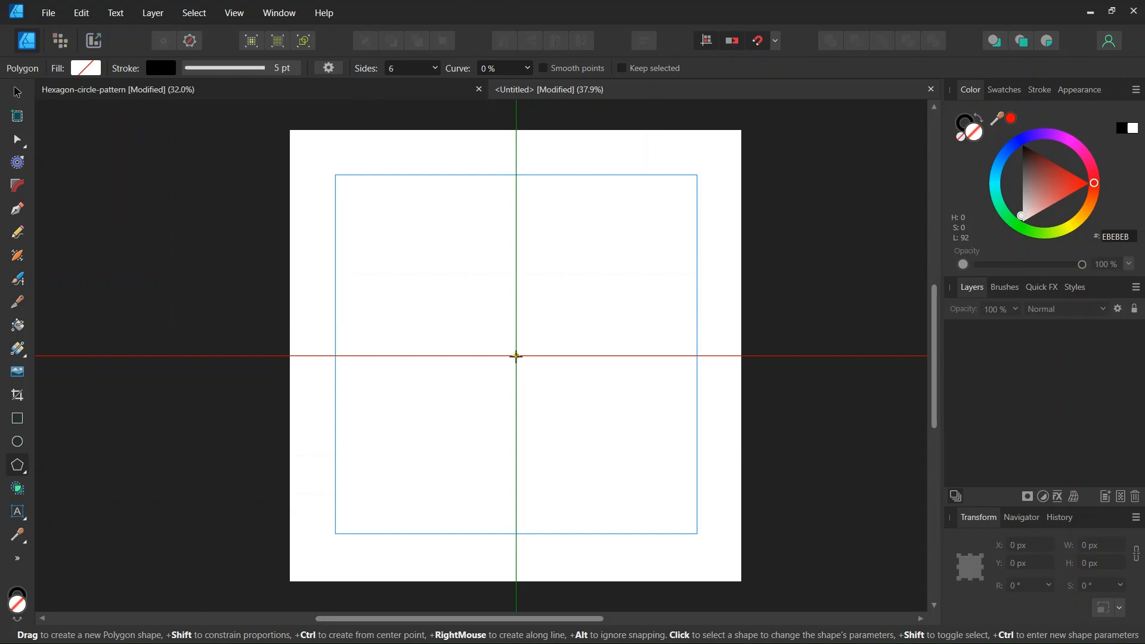
# Draw a hexagon about 300 px in size outward from the page centre and select it.
pyautogui.moveTo(516, 356); pyautogui.dragTo(551, 390)
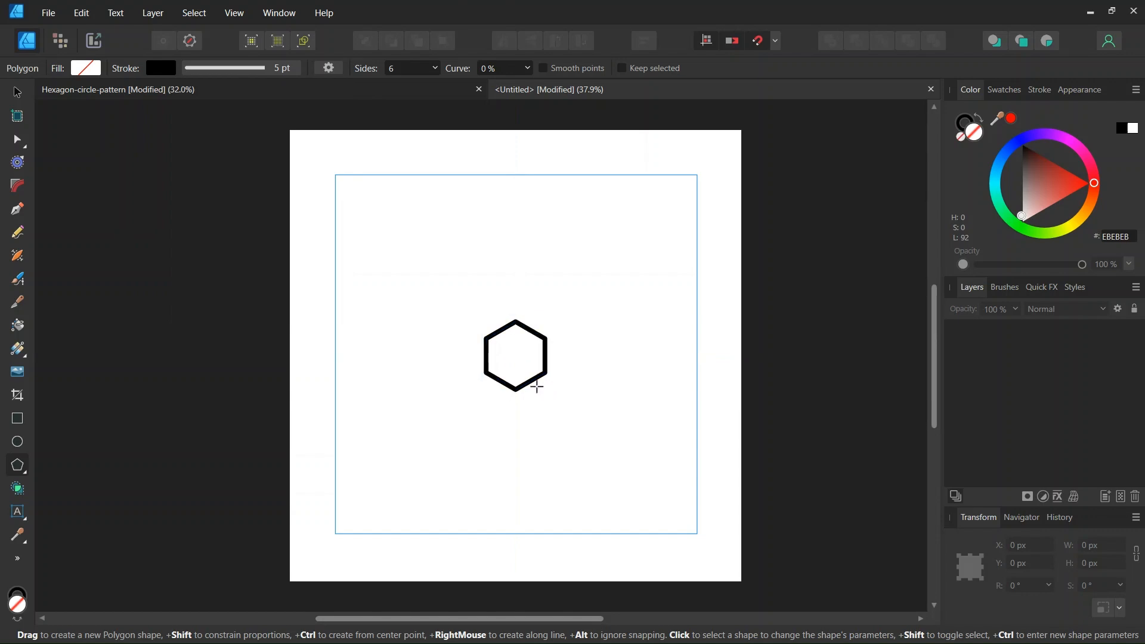
pyautogui.click(17, 93)
pyautogui.scroll(2, 507, 380)
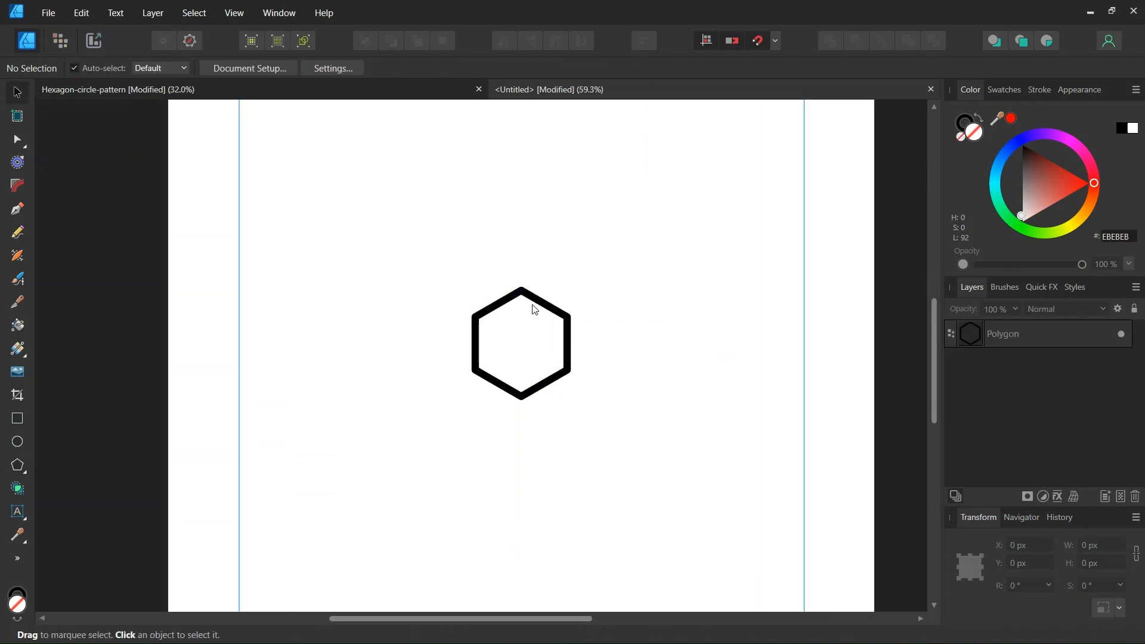
pyautogui.click(549, 312)
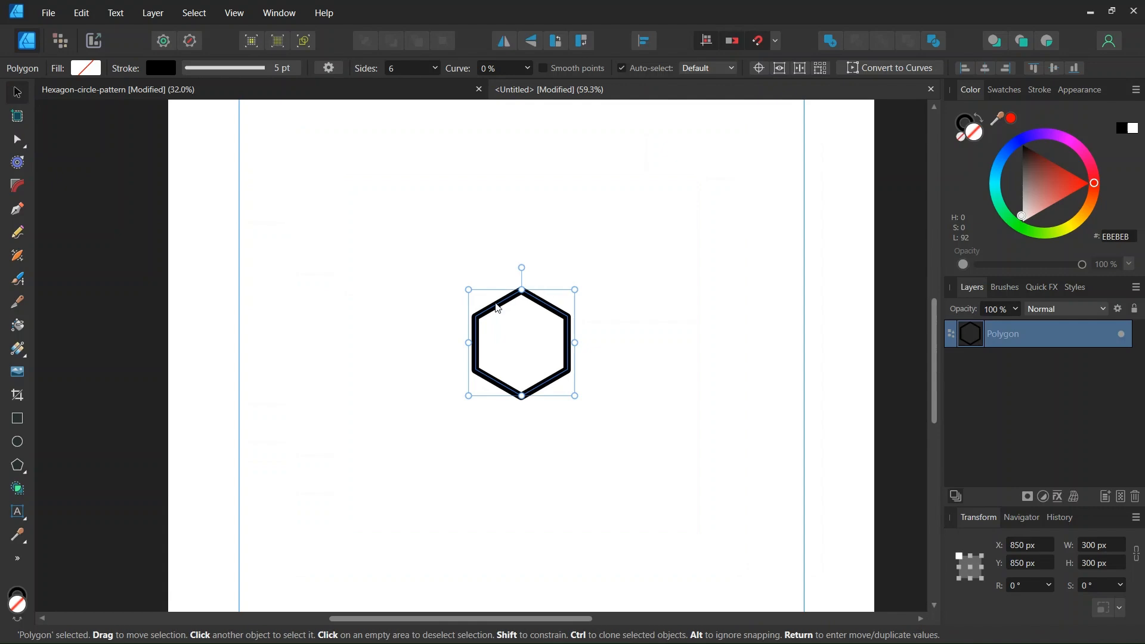
pyautogui.scroll(-2, 528, 373)
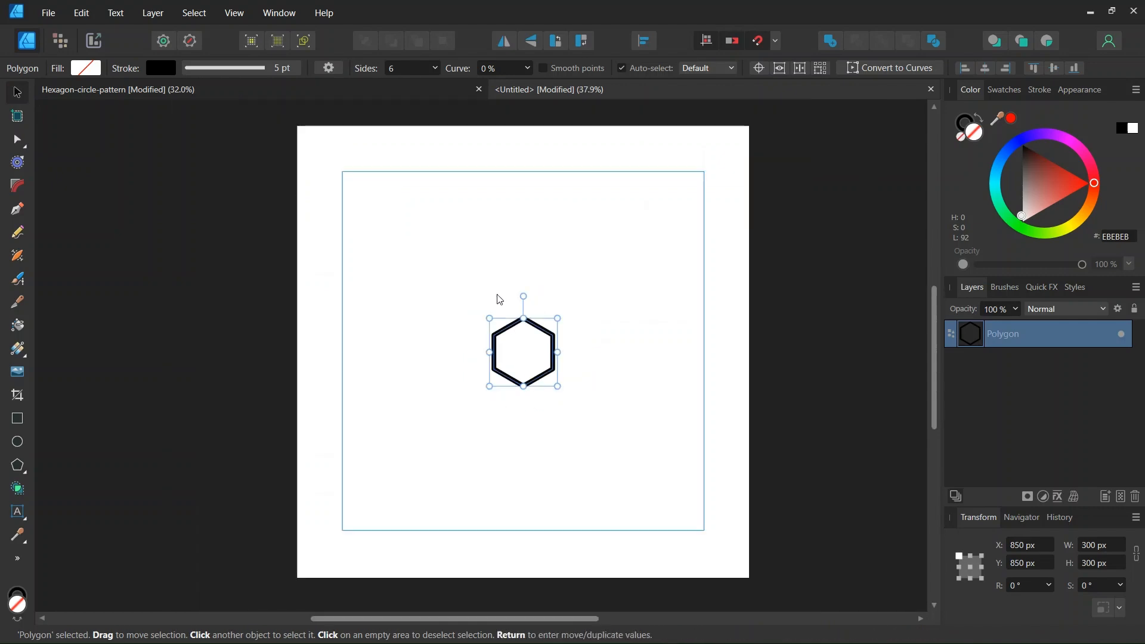
# Consult the finished pattern in the Hexagon-circle-pattern document and return to the untitled drawing.
pyautogui.click(388, 84)
pyautogui.scroll(2, 515, 370)
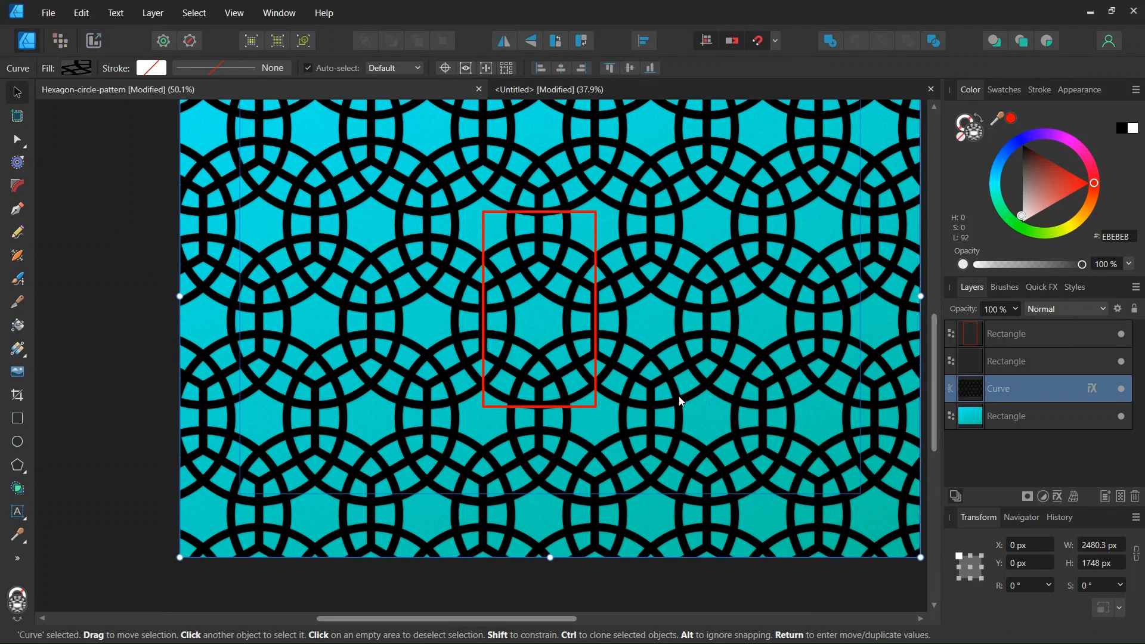
pyautogui.click(539, 89)
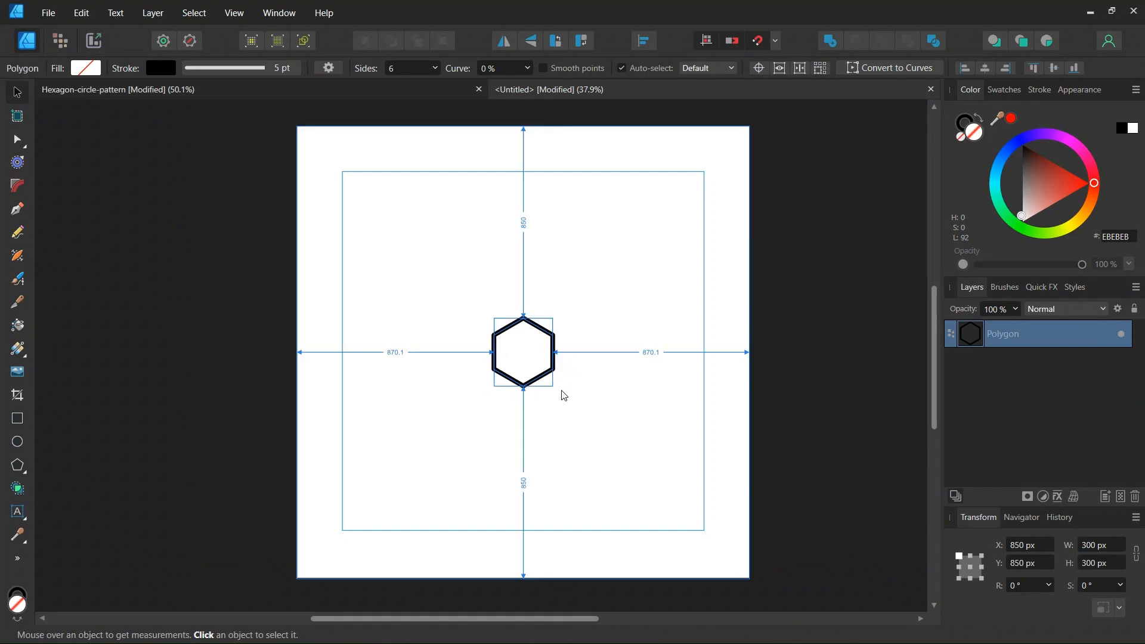
# Duplicate the hexagon and snap the copy against the original's right edge so they share a side.
pyautogui.scroll(1, 561, 373)
pyautogui.click(564, 364)
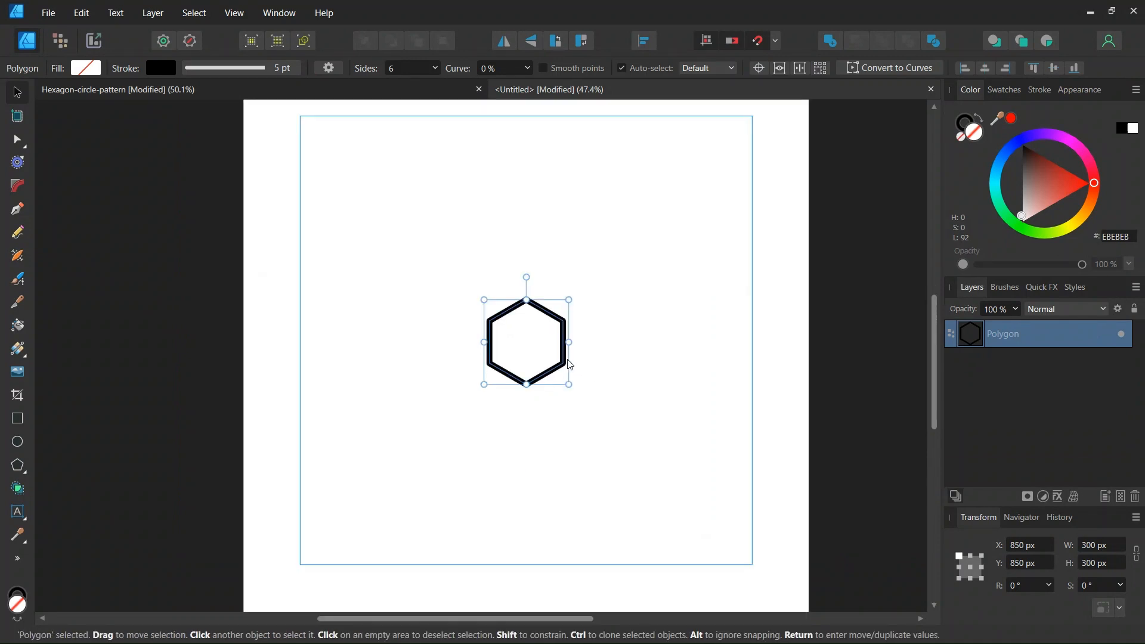
pyautogui.hotkey('ctrl', 'j')
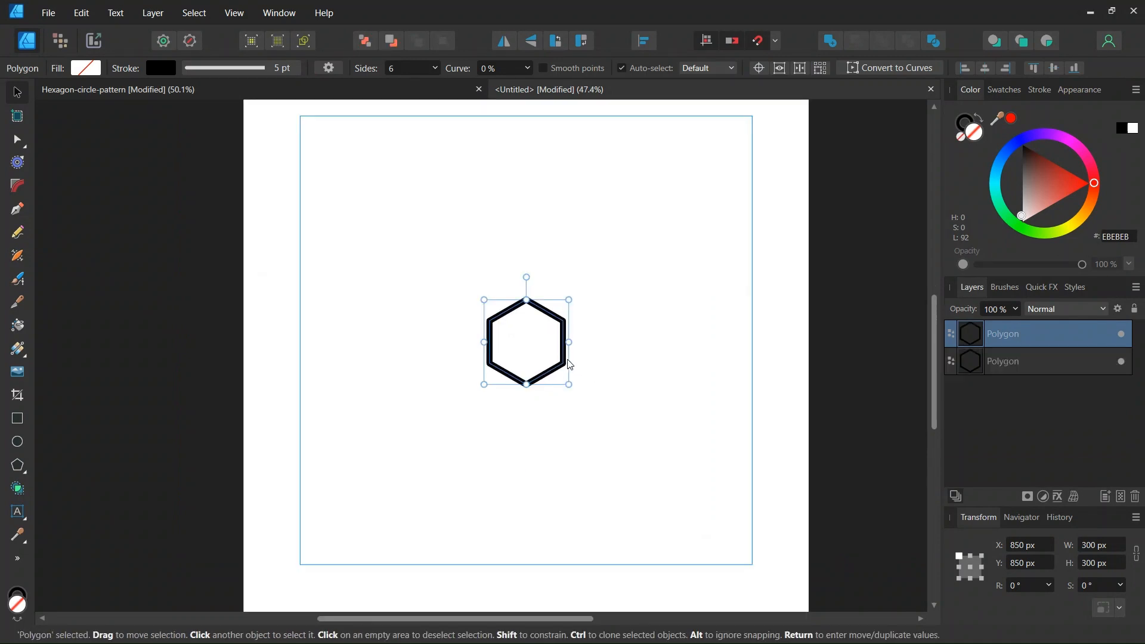
pyautogui.scroll(1, 573, 374)
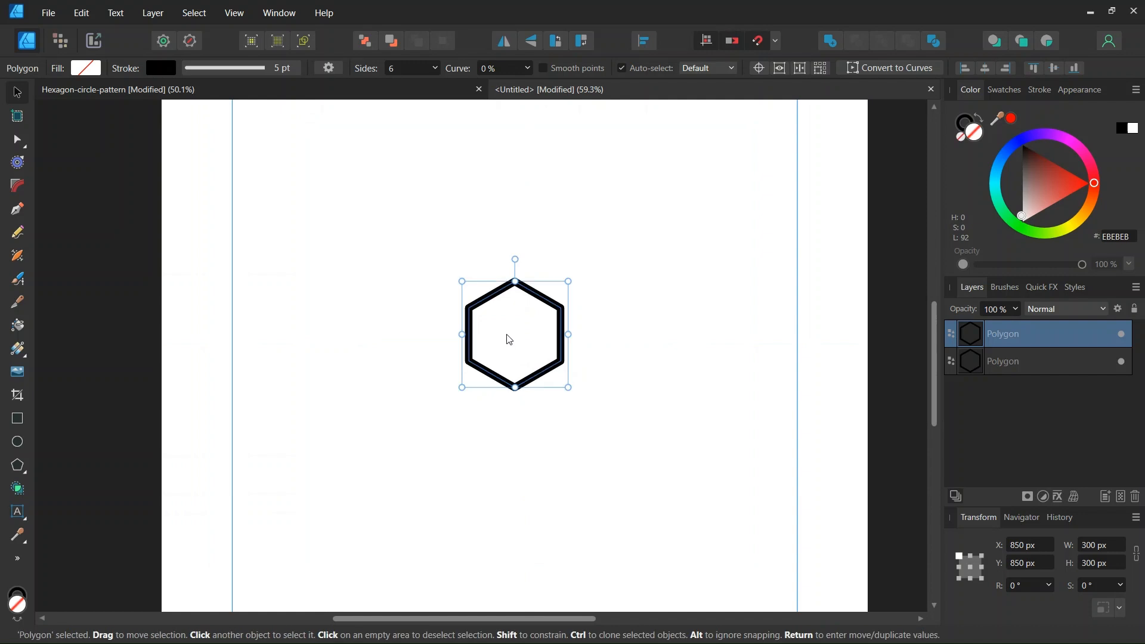
pyautogui.moveTo(511, 339); pyautogui.dragTo(594, 329)
pyautogui.scroll(1, 594, 329)
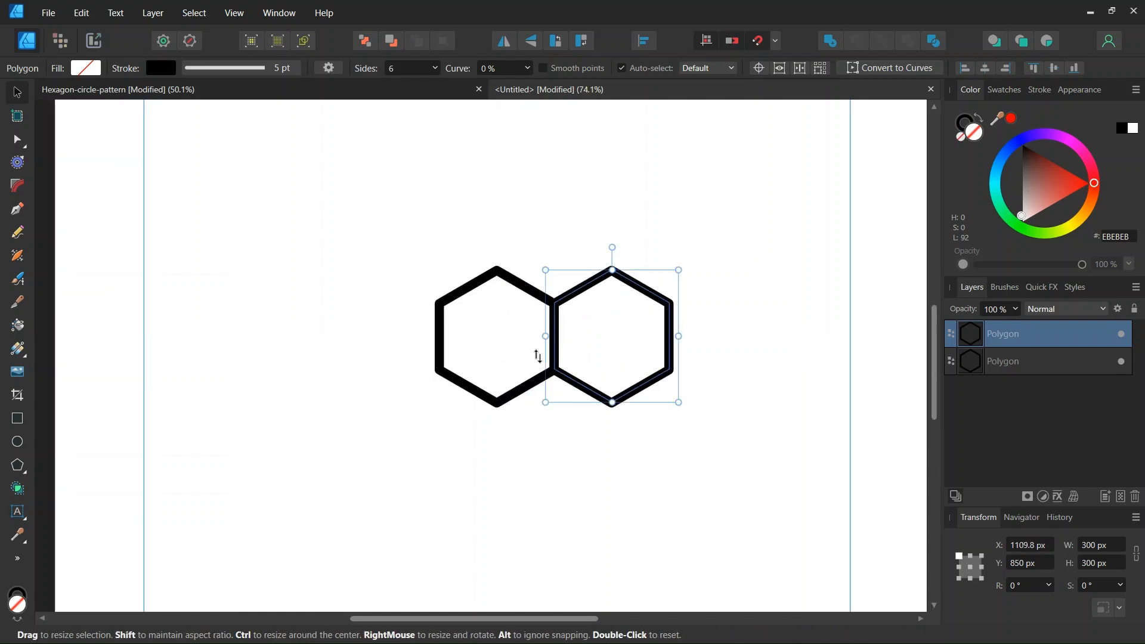
pyautogui.press('alt')
pyautogui.scroll(-1, 457, 386)
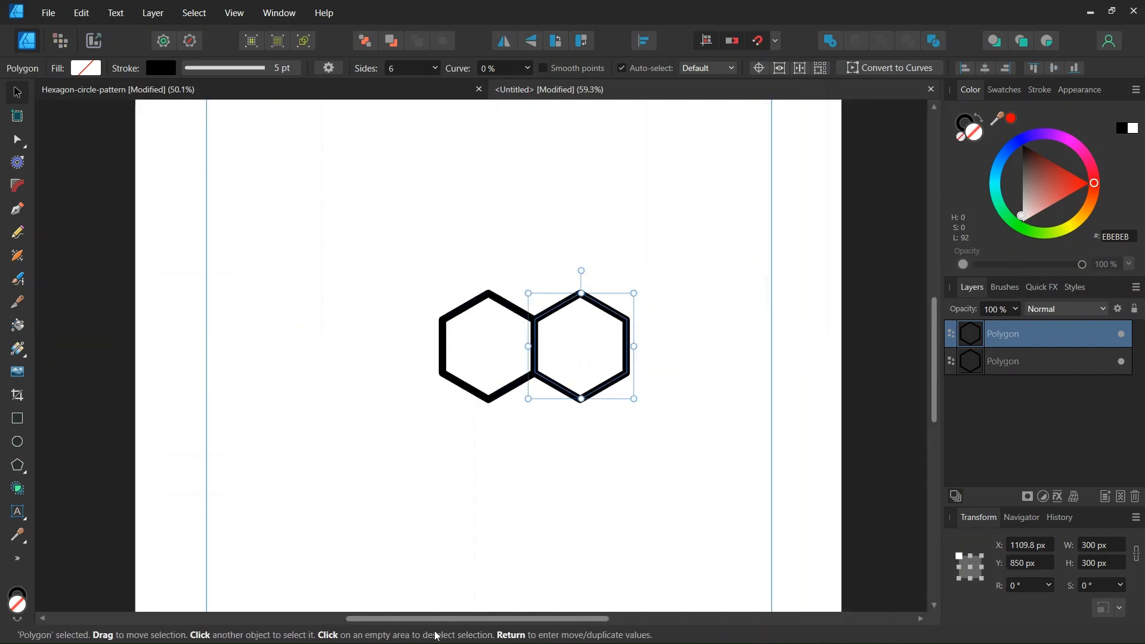
pyautogui.moveTo(431, 618); pyautogui.dragTo(424, 617)
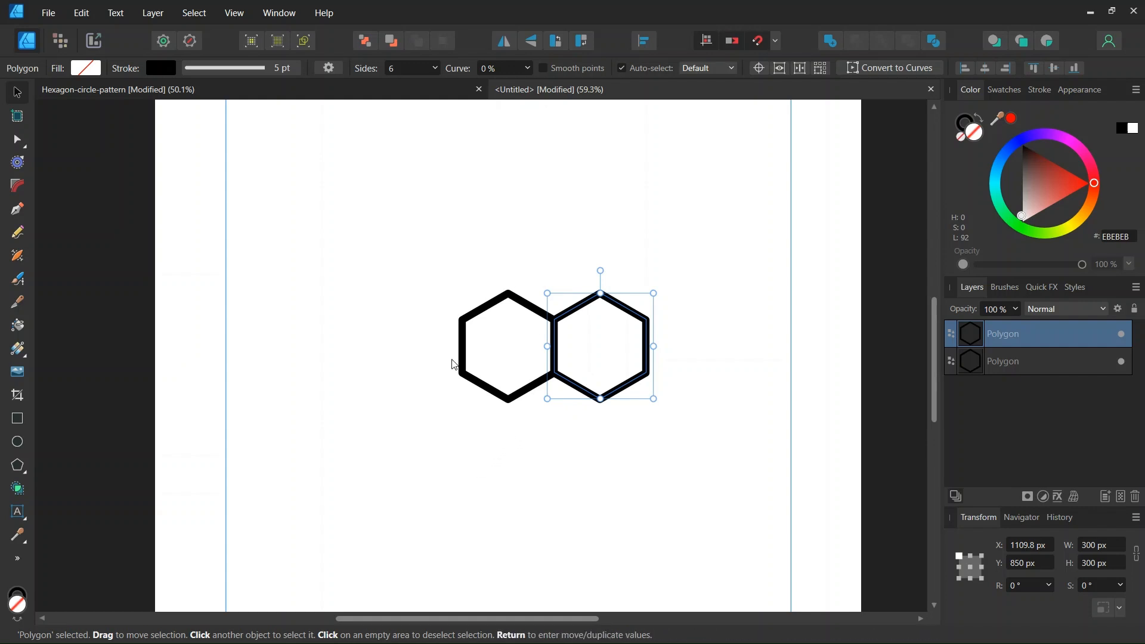
# Show the copied hexagon's transform origin and move it to the centre of the original hexagon.
pyautogui.click(755, 70)
pyautogui.moveTo(599, 346); pyautogui.dragTo(509, 347)
pyautogui.scroll(-1, 512, 403)
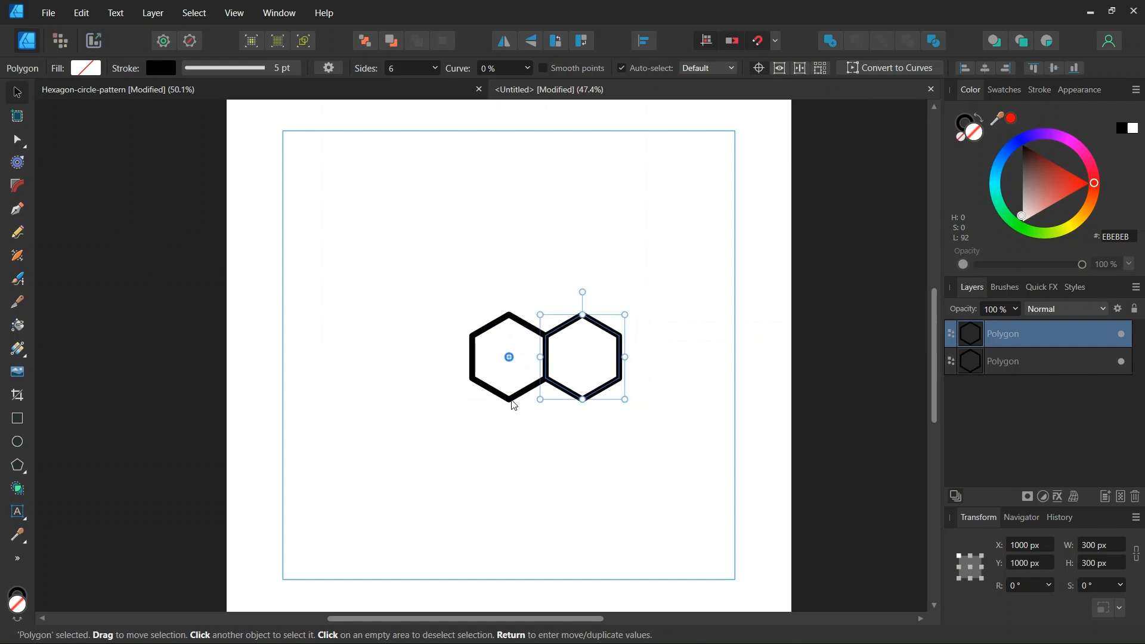
# Duplicate the right-hand hexagon with 5 copies rotated 60° around the central hexagon to form a ring.
pyautogui.press('Return')
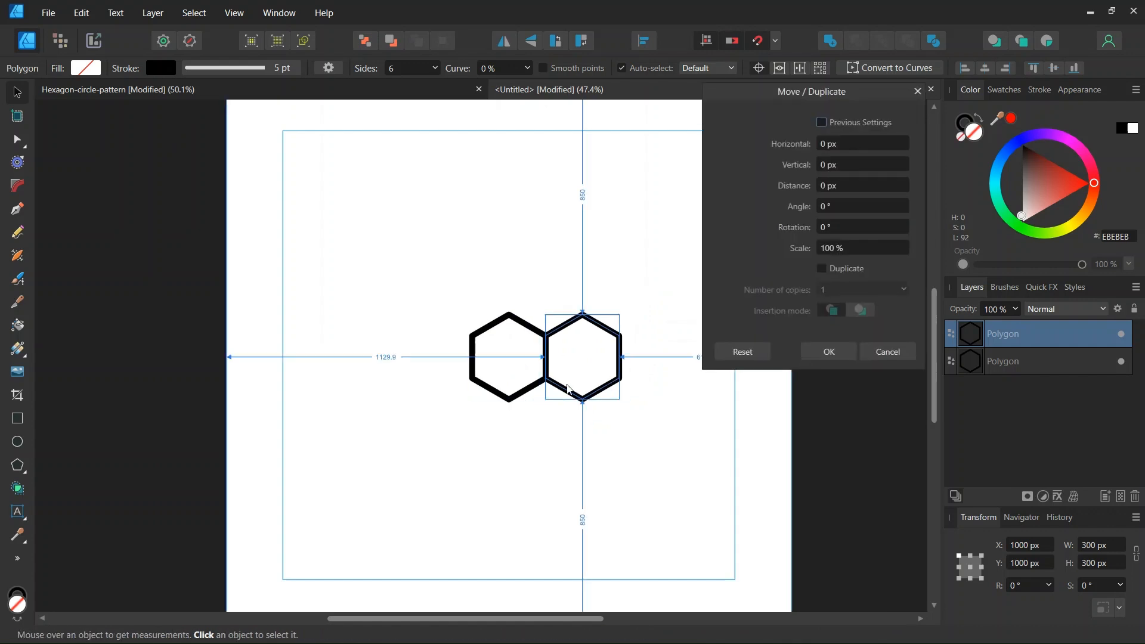
pyautogui.scroll(1, 513, 406)
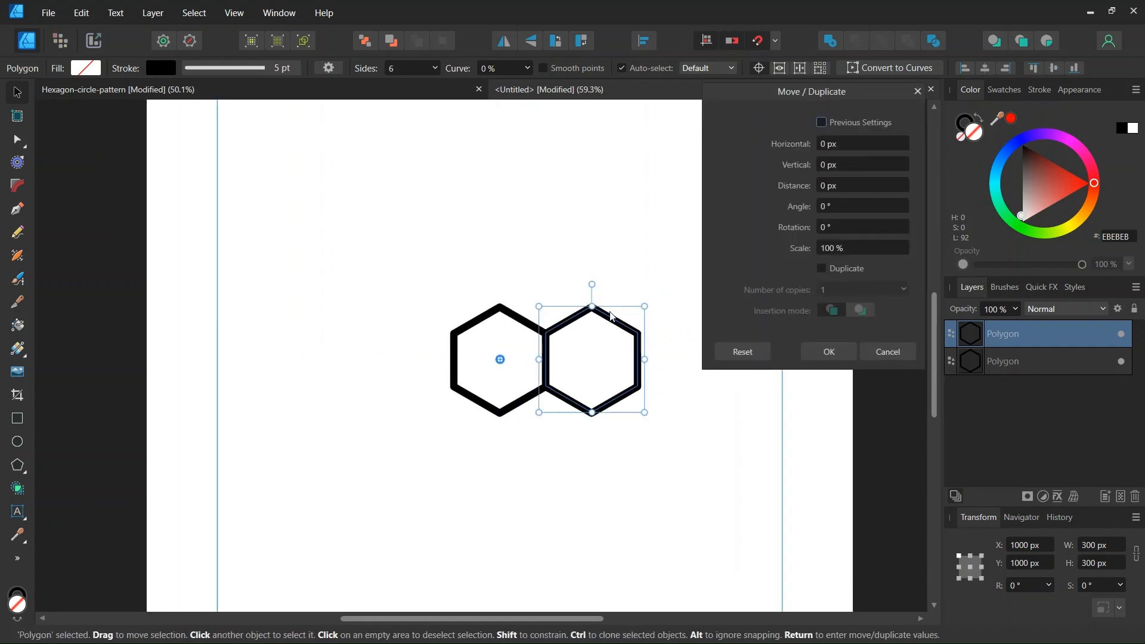
pyautogui.click(822, 269)
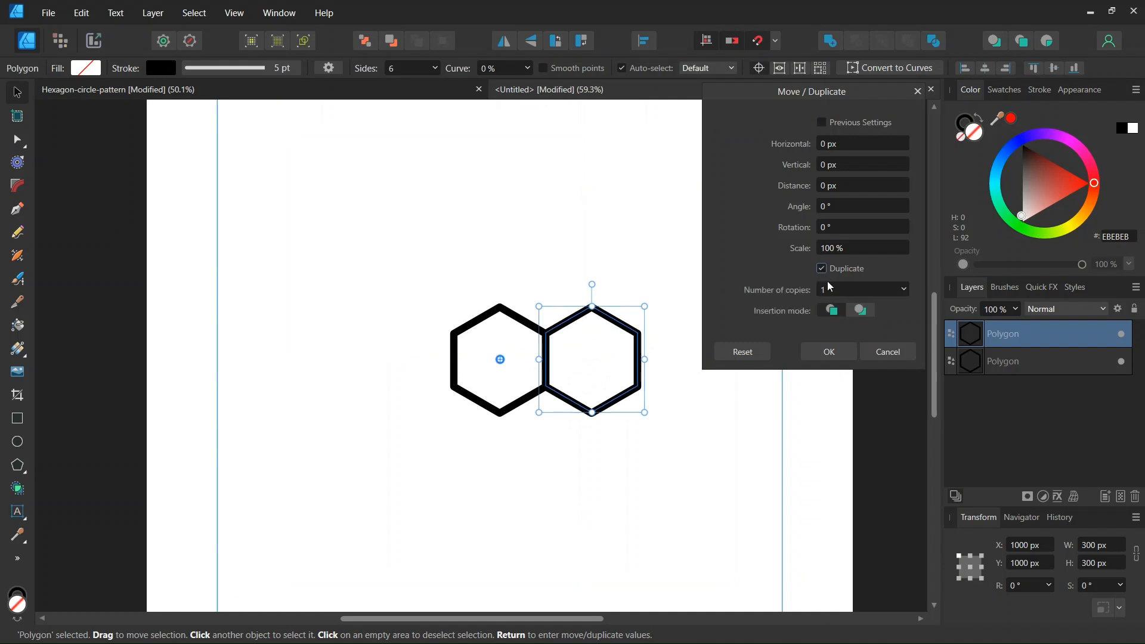
pyautogui.click(834, 290)
pyautogui.write('5')
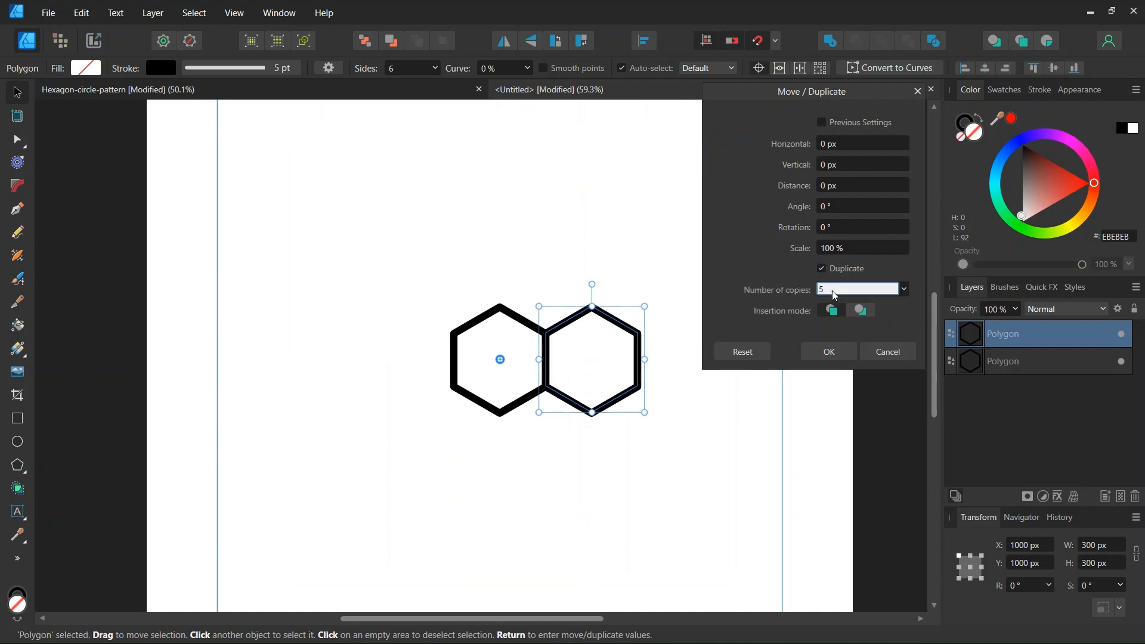
pyautogui.click(839, 225)
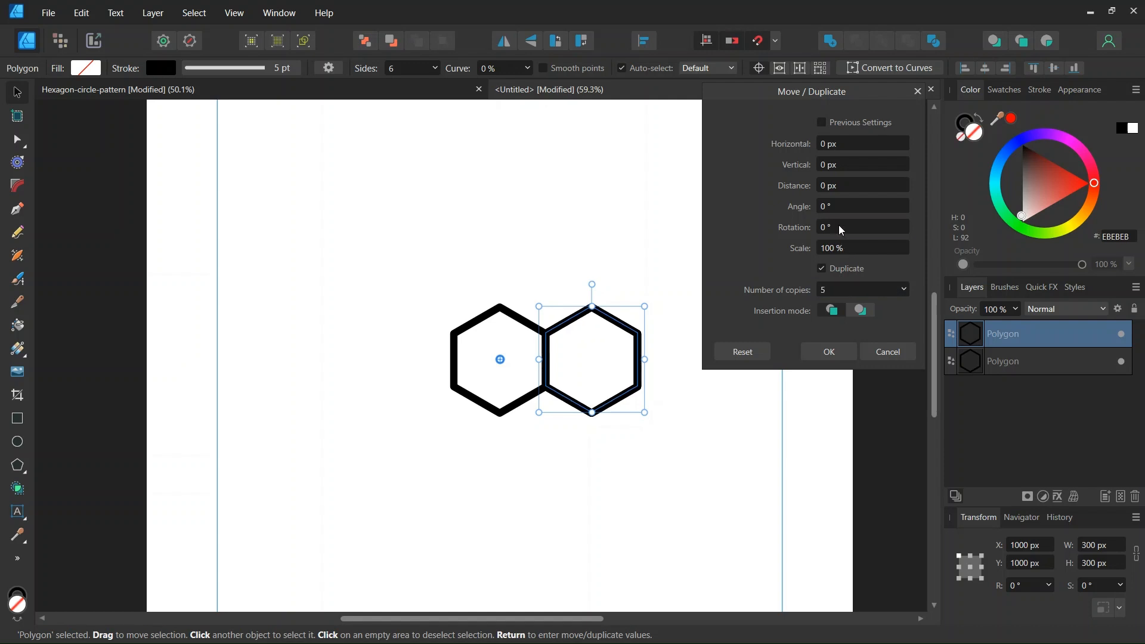
pyautogui.write('6')
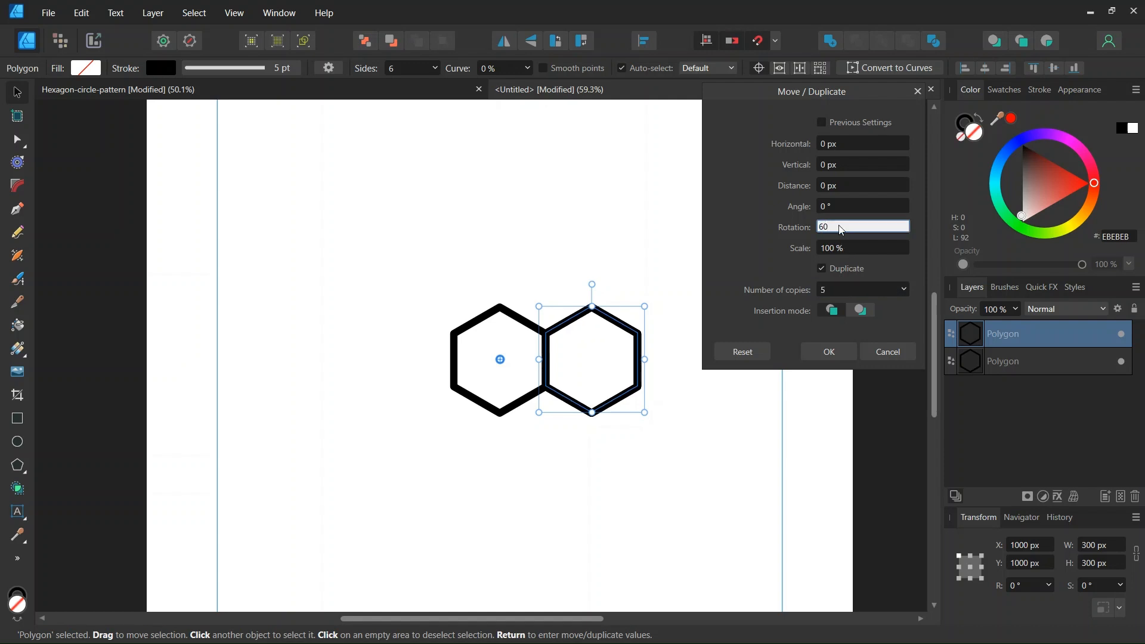
pyautogui.write('0')
pyautogui.press('Return')
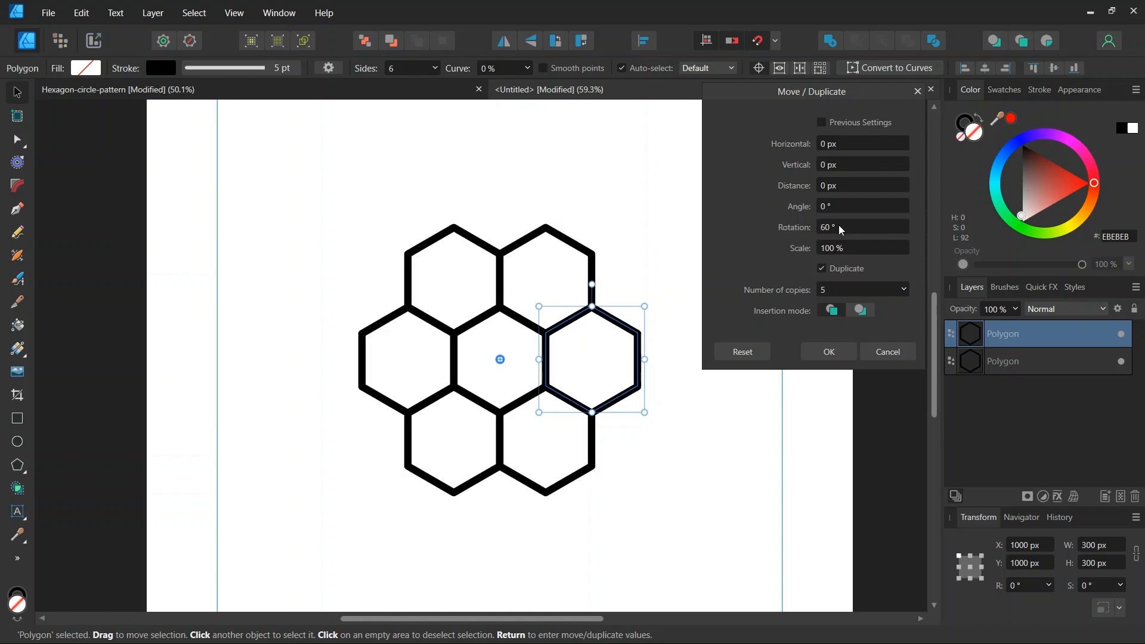
pyautogui.click(835, 344)
# Copy the ring's right-hand hexagon to the free space just outside the cluster's upper-left side.
pyautogui.scroll(-1, 669, 372)
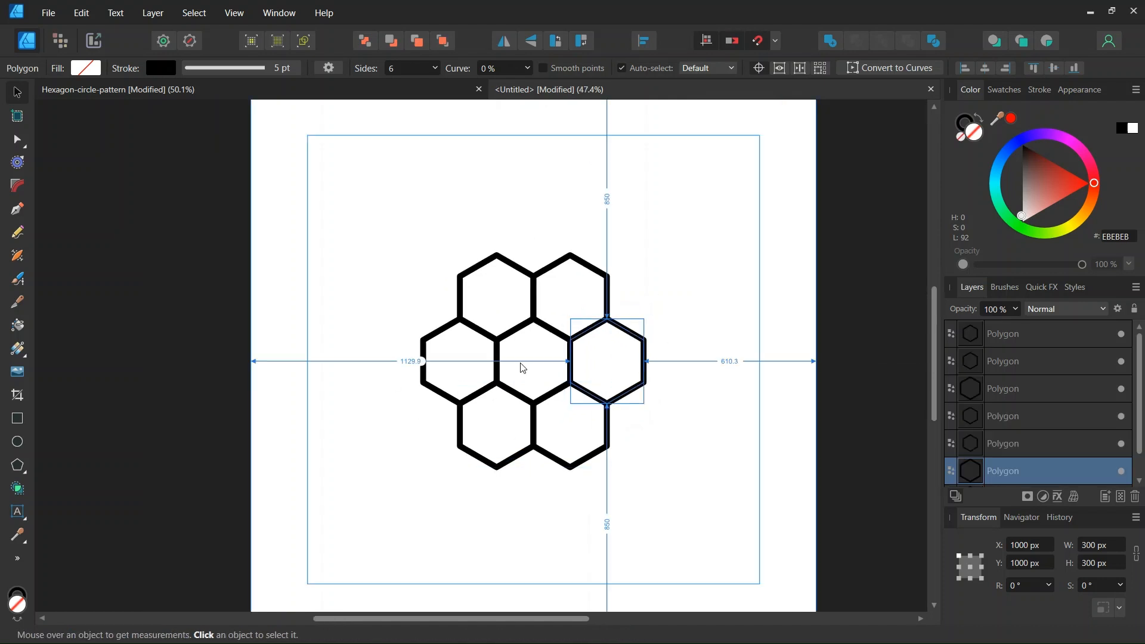
pyautogui.scroll(1, 483, 388)
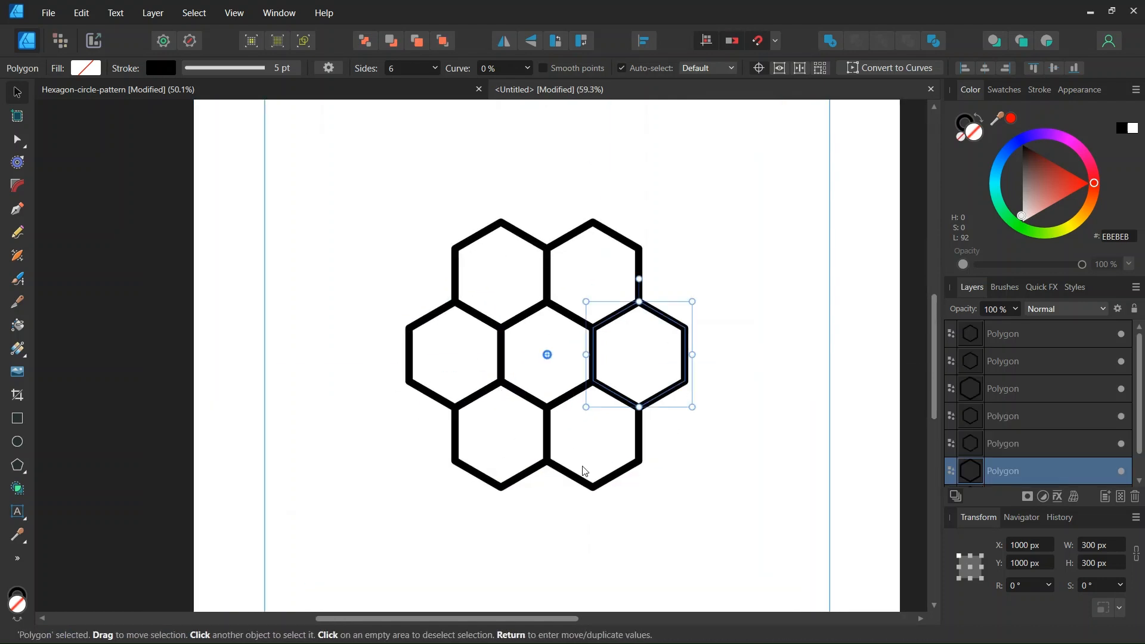
pyautogui.scroll(1, 532, 341)
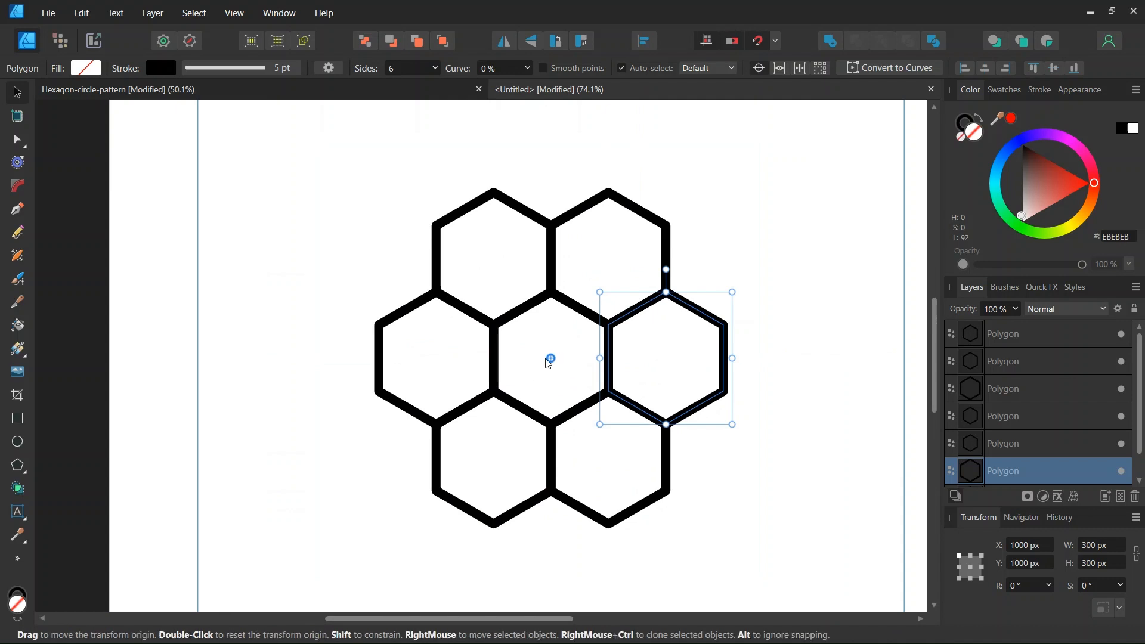
pyautogui.scroll(-2, 543, 372)
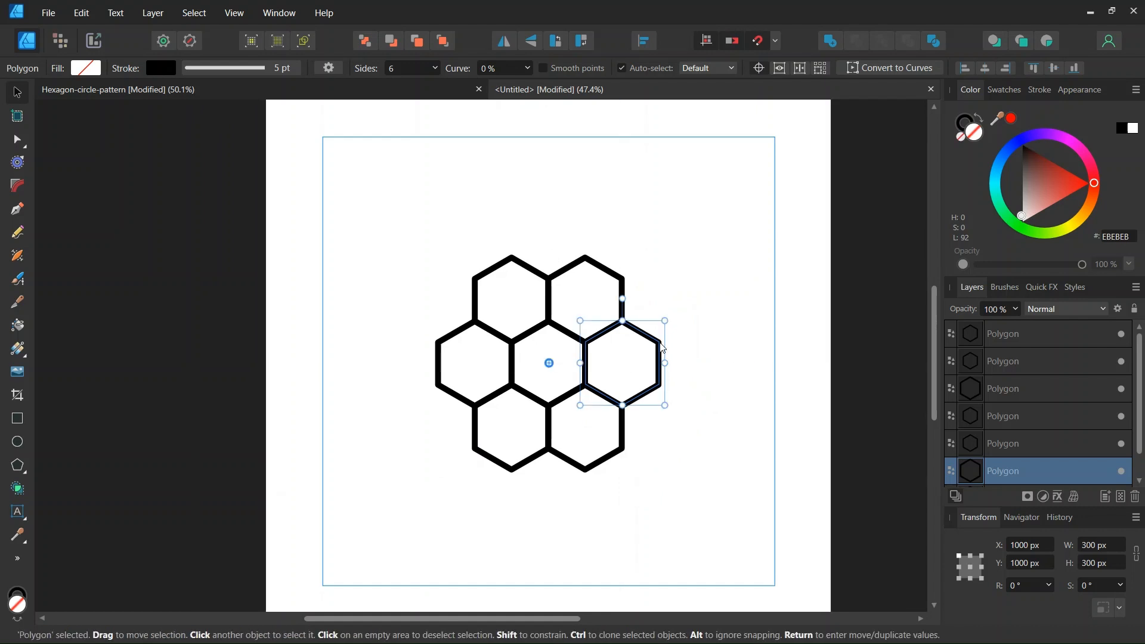
pyautogui.moveTo(663, 349)
pyautogui.mouseDown()
pyautogui.moveTo(736, 349)
pyautogui.moveTo(701, 360)
pyautogui.moveTo(678, 222)
pyautogui.moveTo(474, 177)
pyautogui.moveTo(404, 301)
pyautogui.moveTo(416, 325)
pyautogui.moveTo(459, 327)
pyautogui.moveTo(451, 316)
pyautogui.moveTo(471, 339)
pyautogui.moveTo(458, 332)
pyautogui.mouseUp()
pyautogui.scroll(2, 466, 320)
# Select all hexagons as snapping candidates, and snap the loose copy into the upper-left notch of the ring so it shares sides with its neighbours.
pyautogui.click(846, 259)
pyautogui.hotkey('ctrl', 'a')
pyautogui.scroll(1, 733, 346)
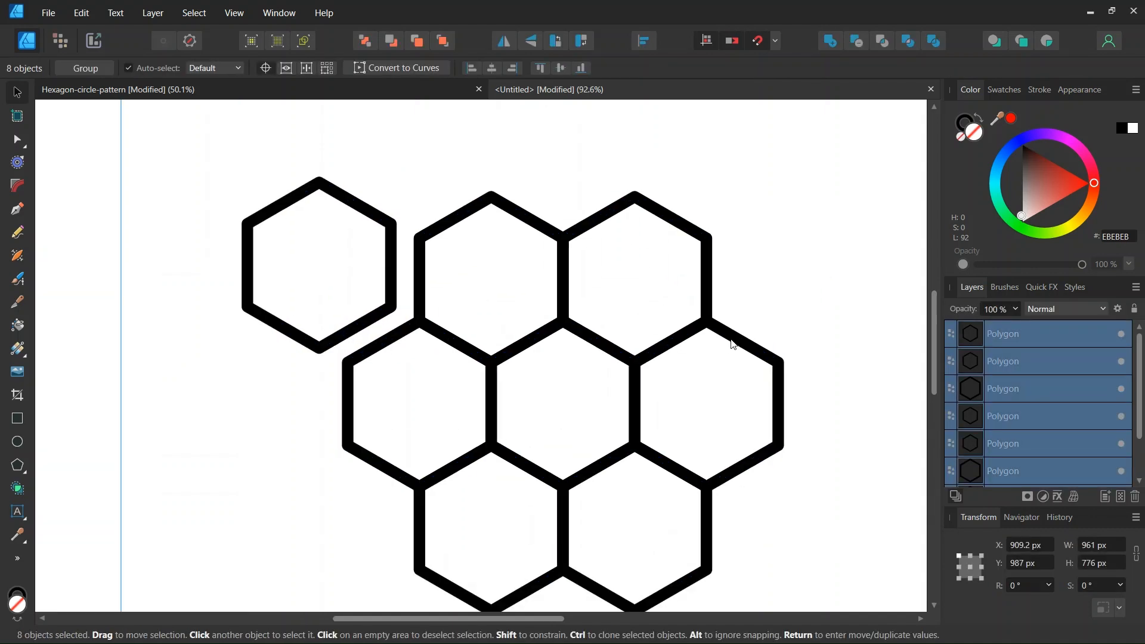
pyautogui.scroll(-2, 506, 360)
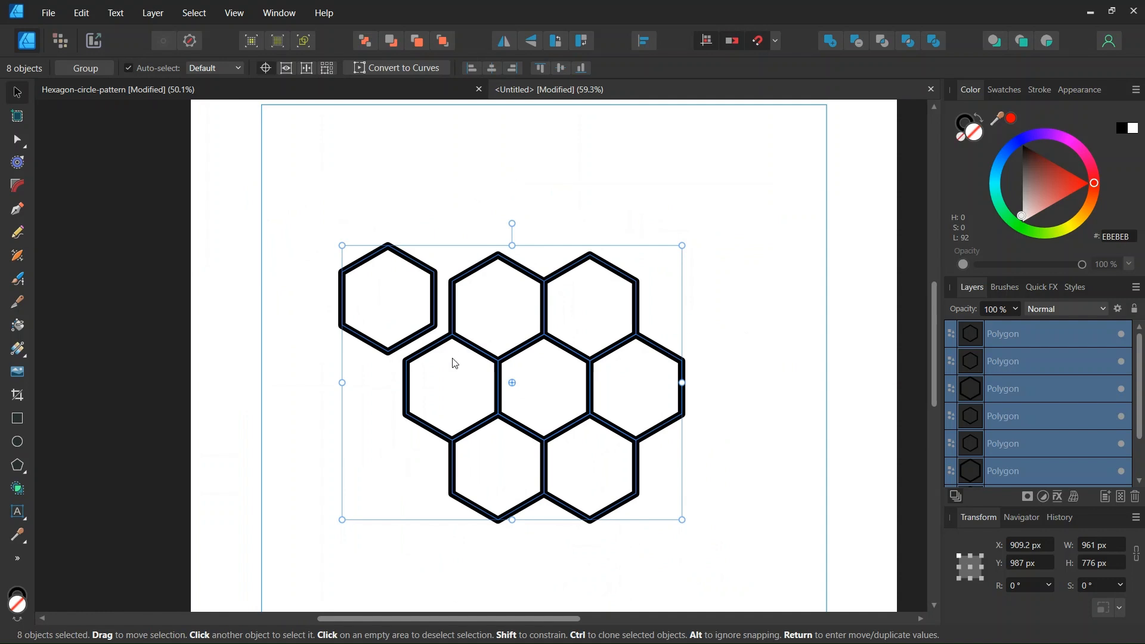
pyautogui.click(424, 340)
pyautogui.scroll(1, 420, 337)
pyautogui.scroll(1, 409, 327)
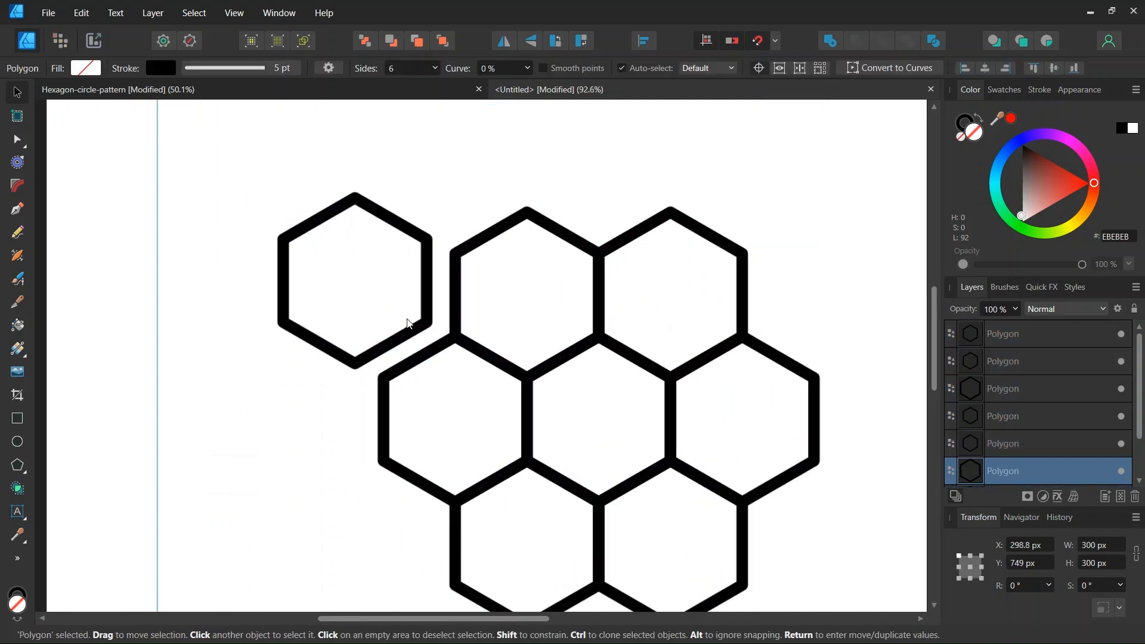
pyautogui.moveTo(409, 327); pyautogui.dragTo(438, 340)
# Move the upper-left outer hexagon's transform origin to the centre of the central hexagon.
pyautogui.scroll(-2, 404, 354)
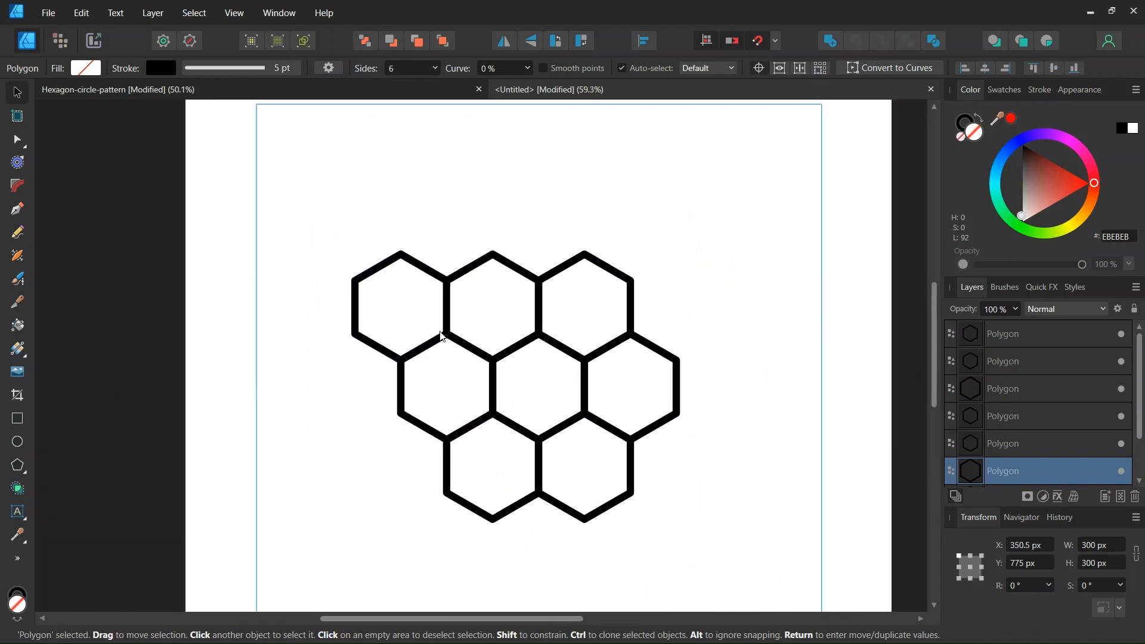
pyautogui.press('alt')
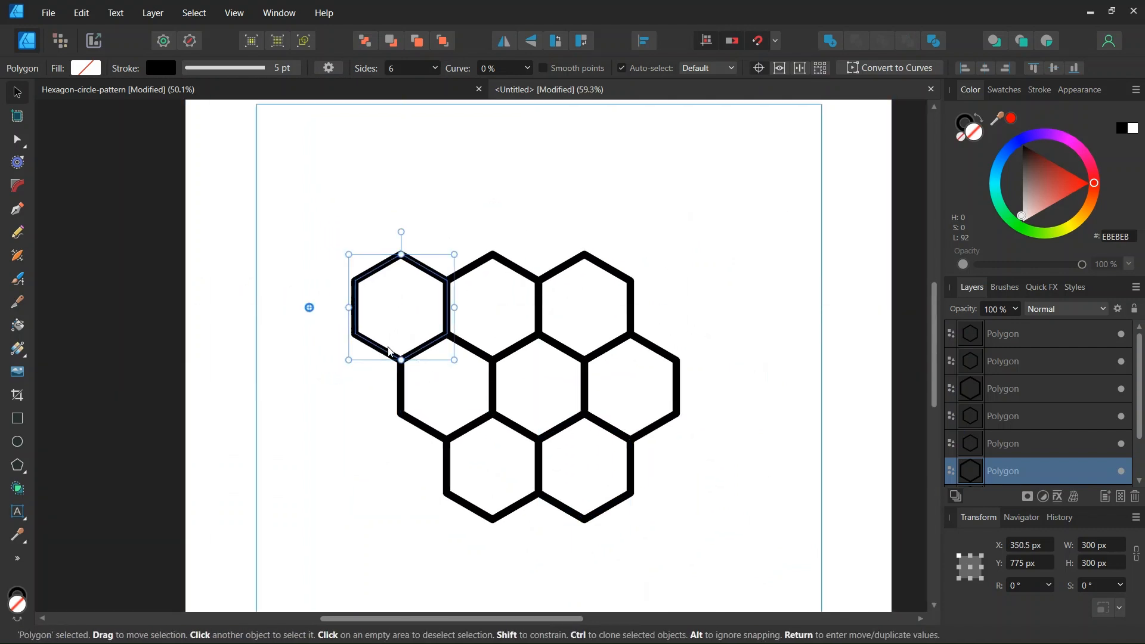
pyautogui.moveTo(309, 307); pyautogui.dragTo(539, 387)
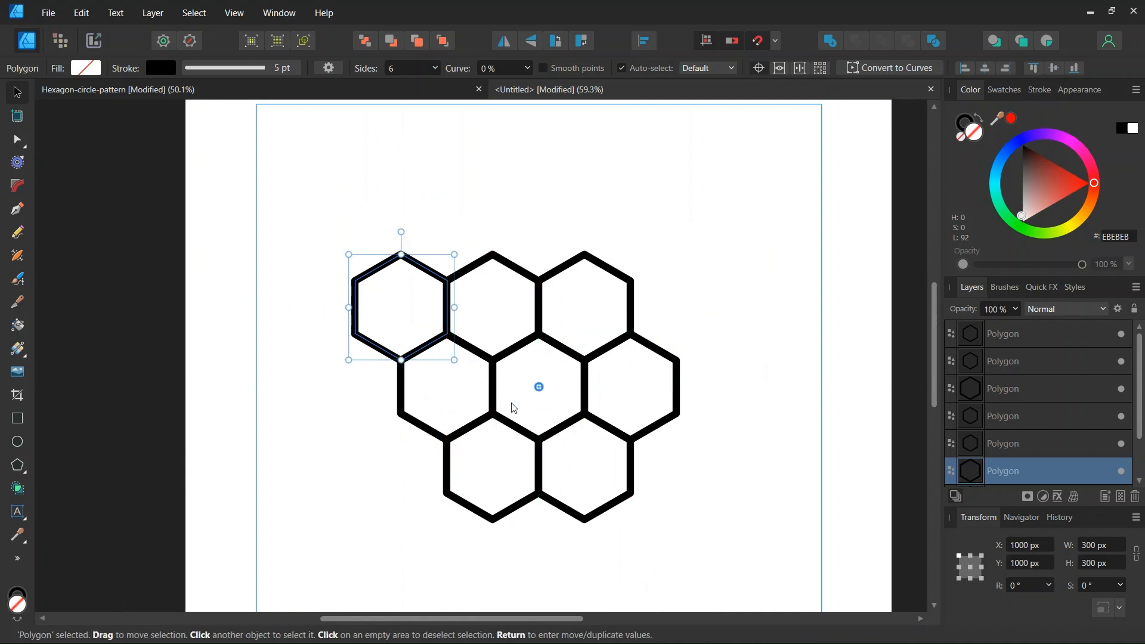
# Duplicate the outer hexagon around the centre by reusing the previous settings of 60° rotation and 5 copies, and deselect it.
pyautogui.press('Return')
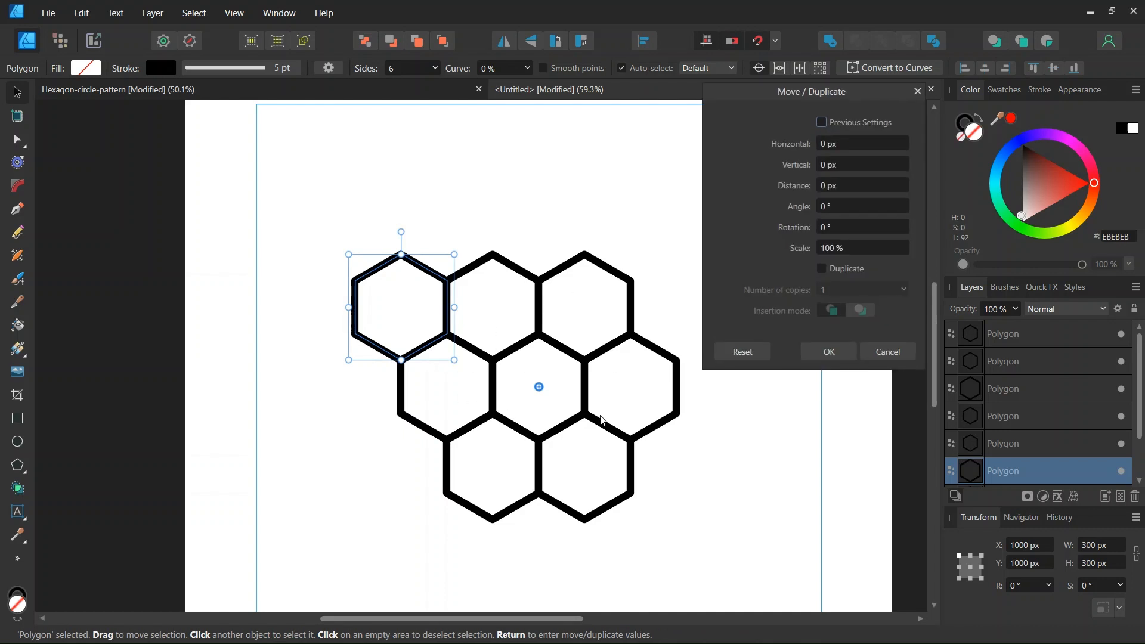
pyautogui.click(822, 122)
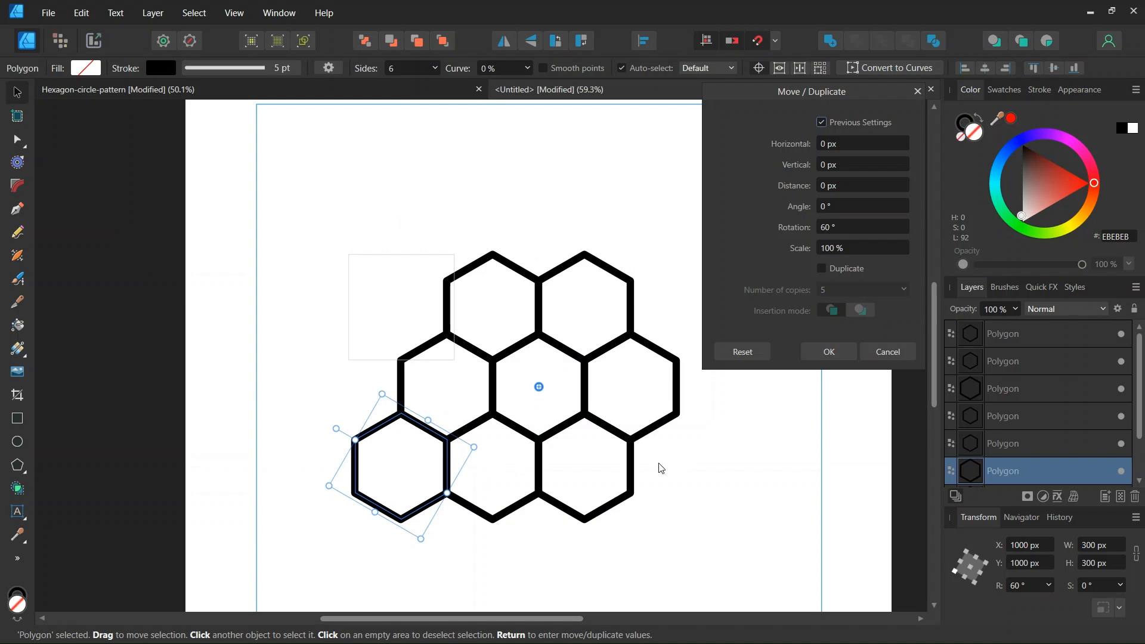
pyautogui.click(822, 268)
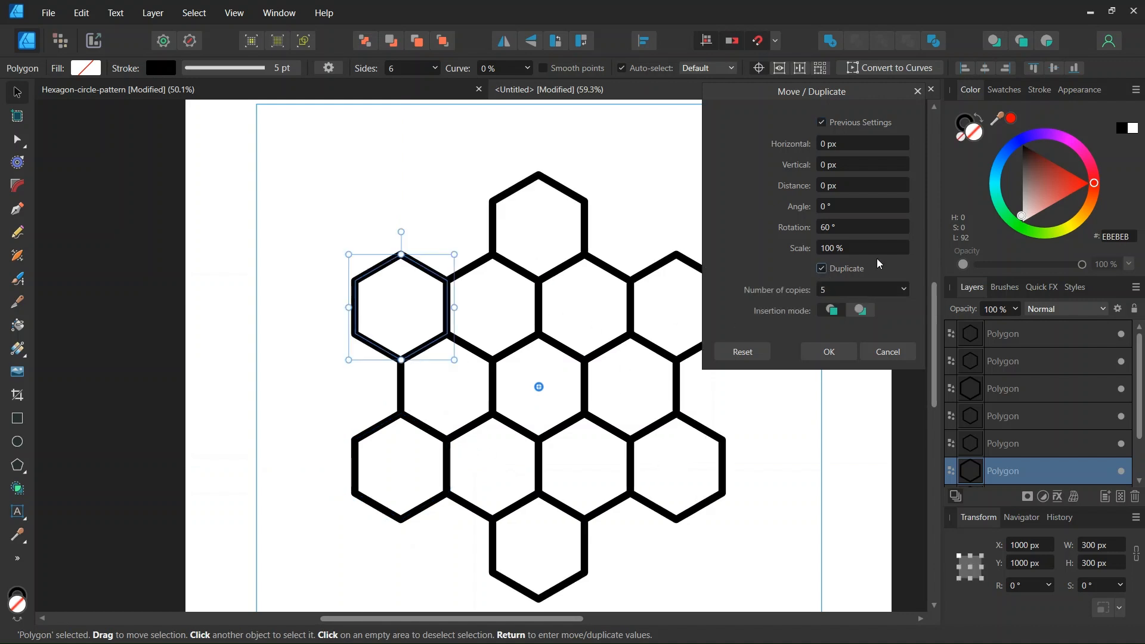
pyautogui.click(828, 352)
pyautogui.scroll(-2, 732, 394)
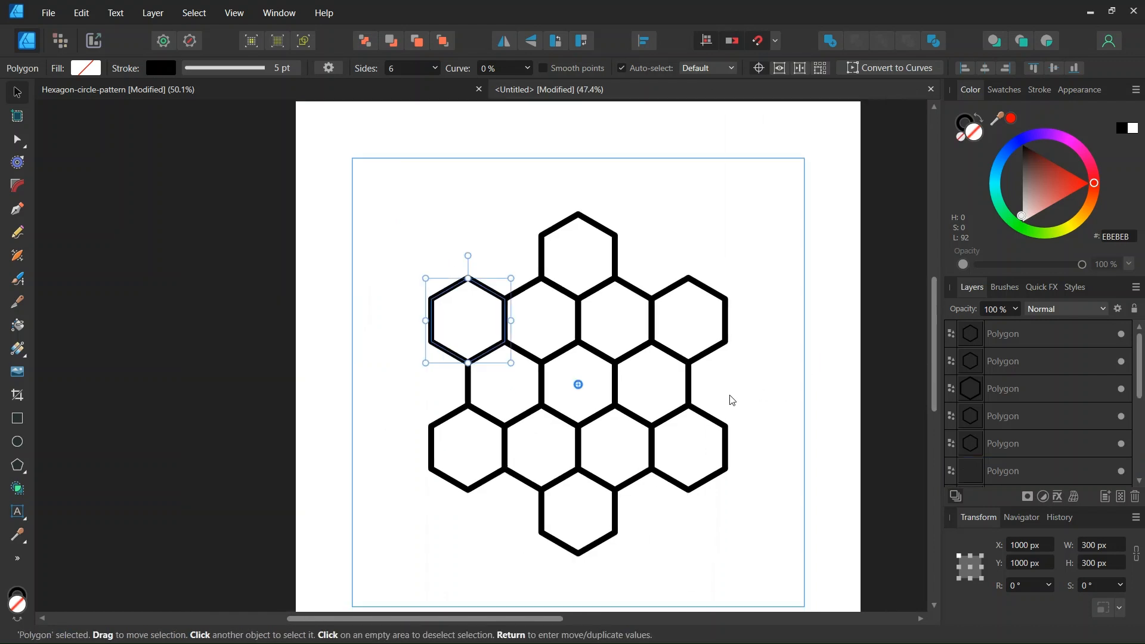
pyautogui.press('alt')
pyautogui.press('alt')
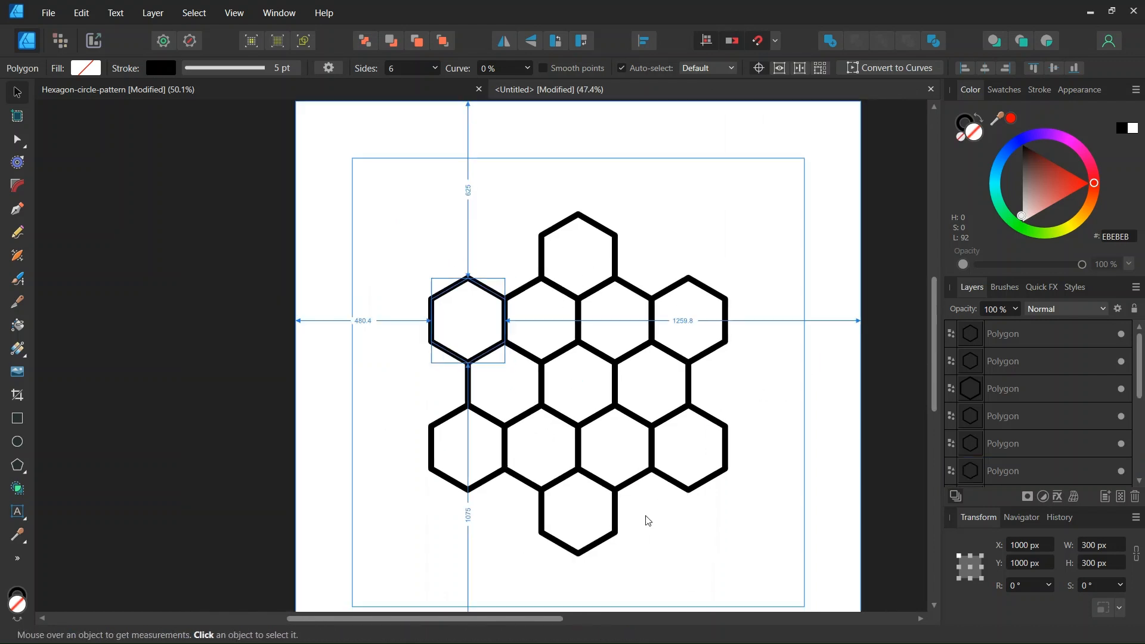
pyautogui.scroll(2, 647, 506)
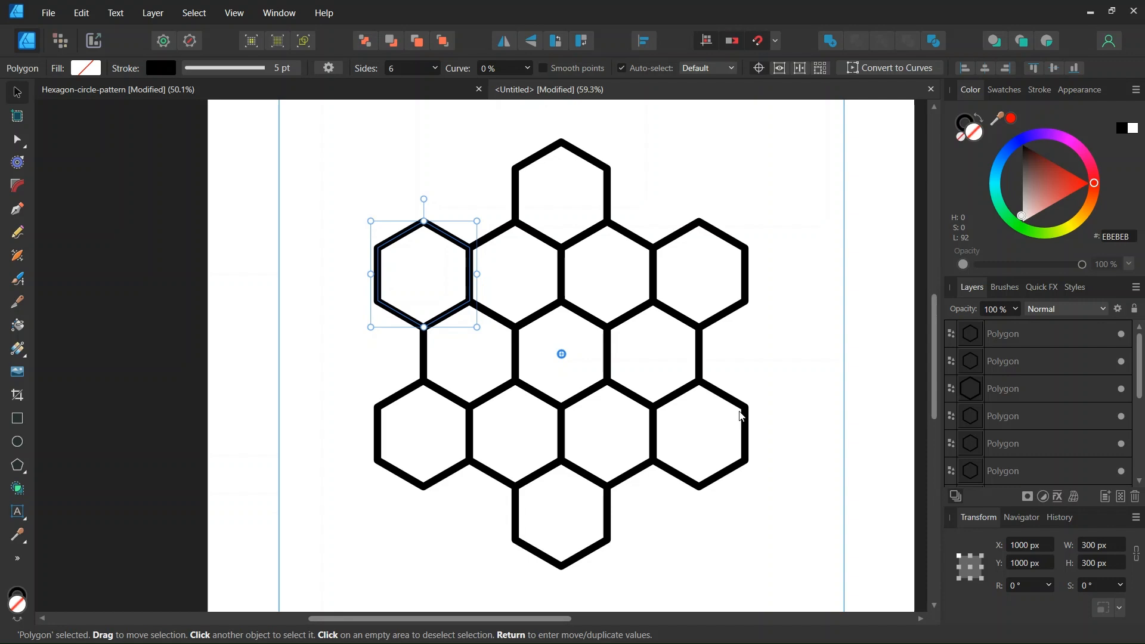
pyautogui.click(825, 413)
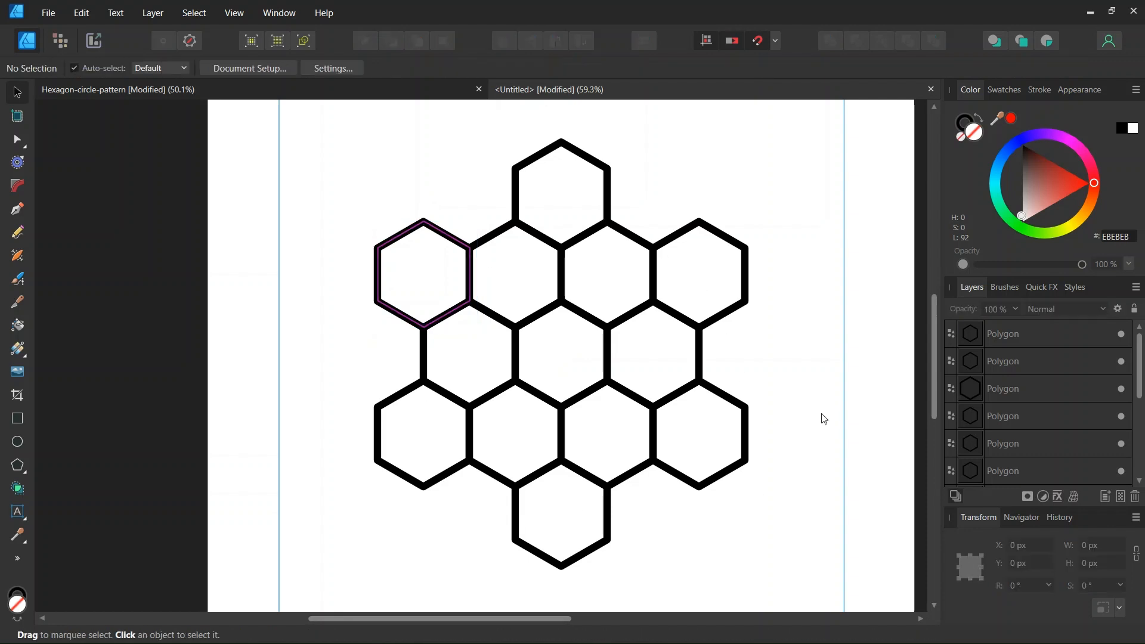
# Draw a circle about 372 px in diameter outward from the central hexagon's centre and select it.
pyautogui.scroll(-2, 825, 413)
pyautogui.moveTo(395, 633); pyautogui.dragTo(455, 634)
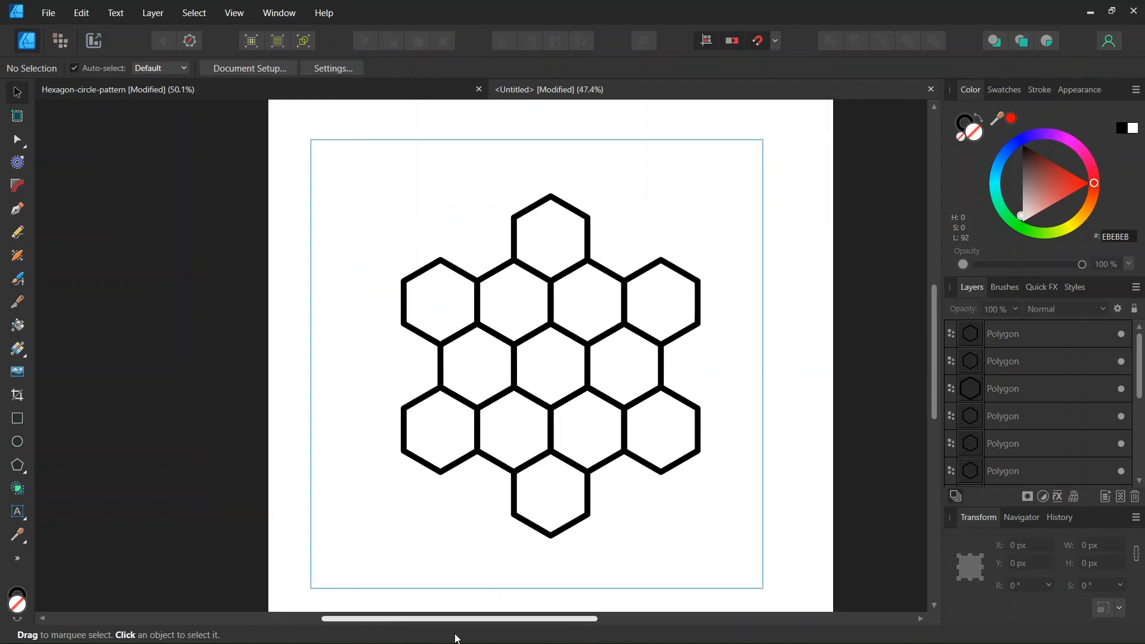
pyautogui.scroll(2, 531, 442)
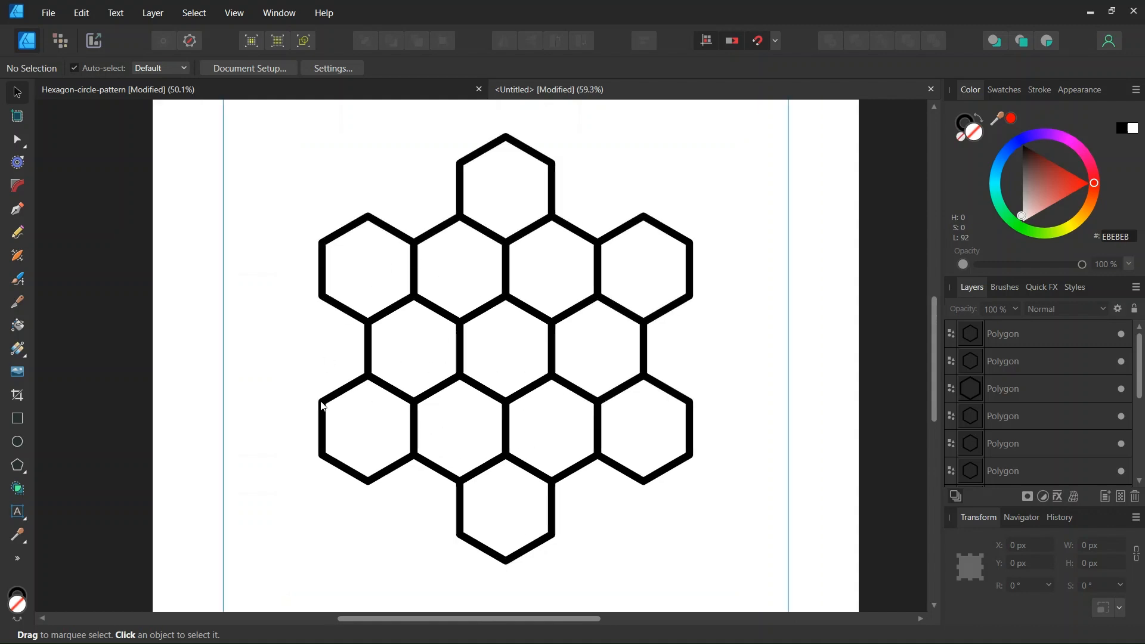
pyautogui.click(28, 445)
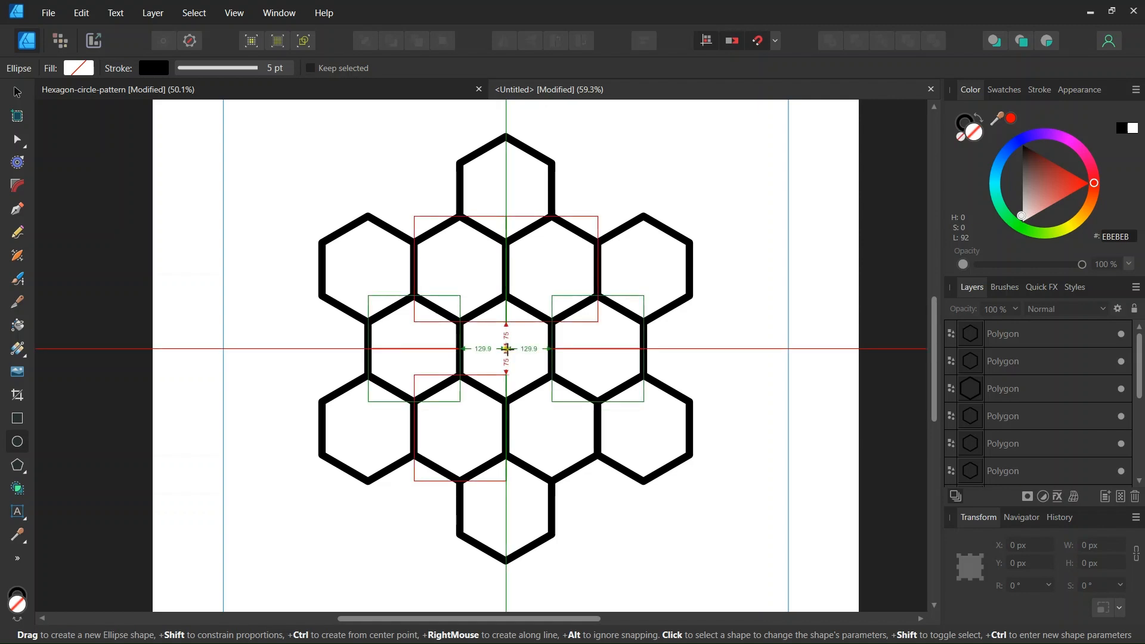
pyautogui.moveTo(505, 349); pyautogui.dragTo(586, 409)
pyautogui.click(17, 92)
pyautogui.scroll(1, 448, 317)
pyautogui.click(565, 311)
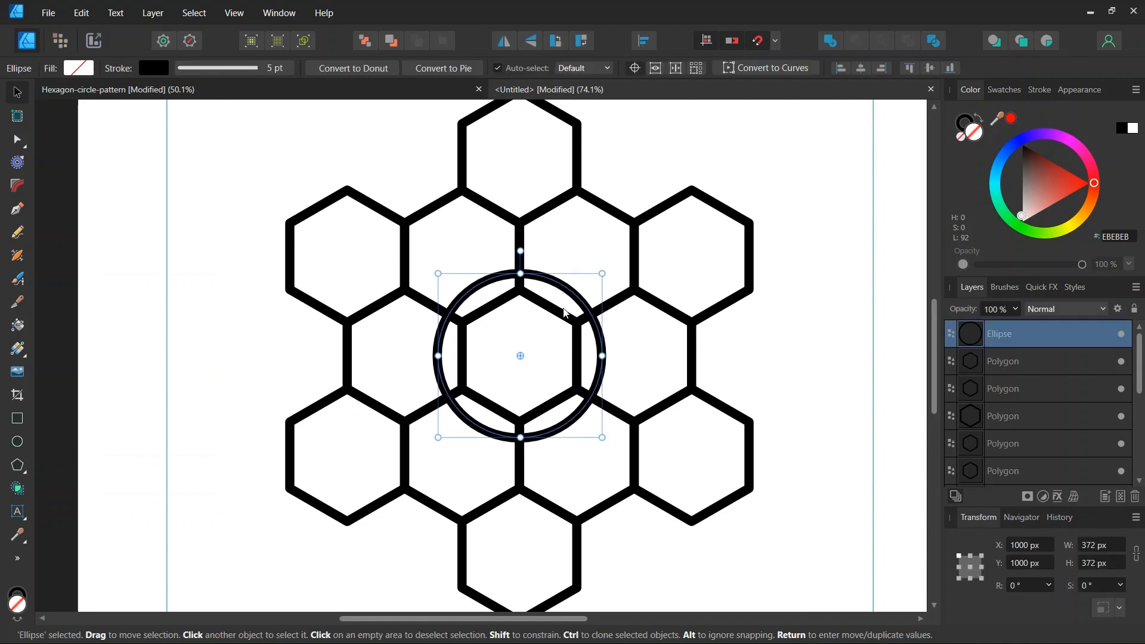
# Duplicate the circle and move the copy horizontally so it is centred on the hexagon right of the central one.
pyautogui.scroll(1, 565, 311)
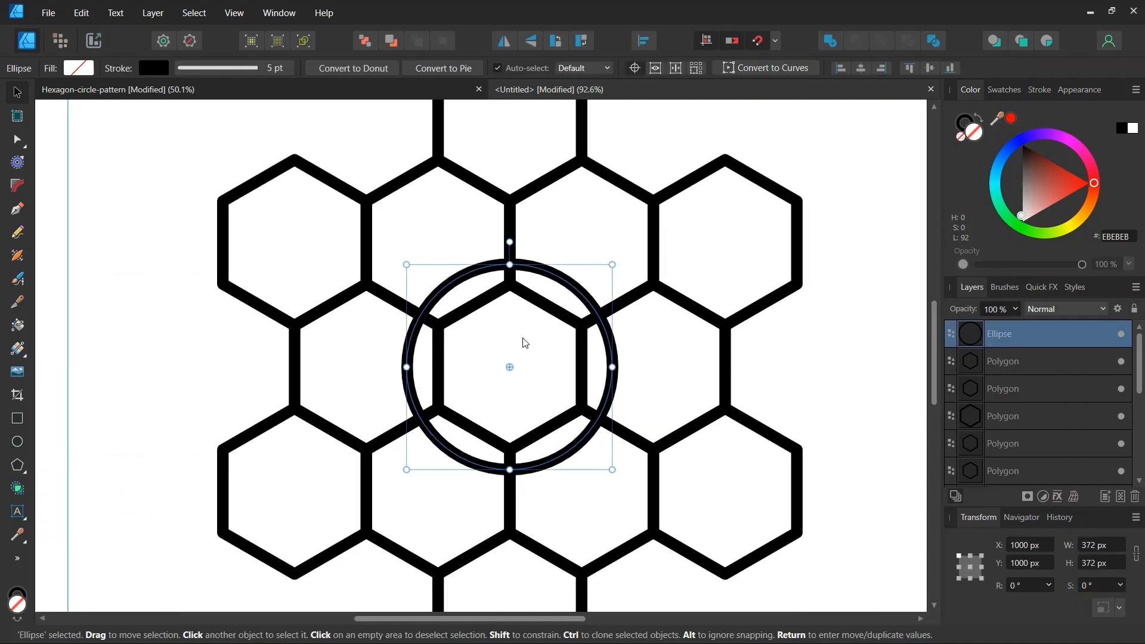
pyautogui.scroll(-1, 526, 343)
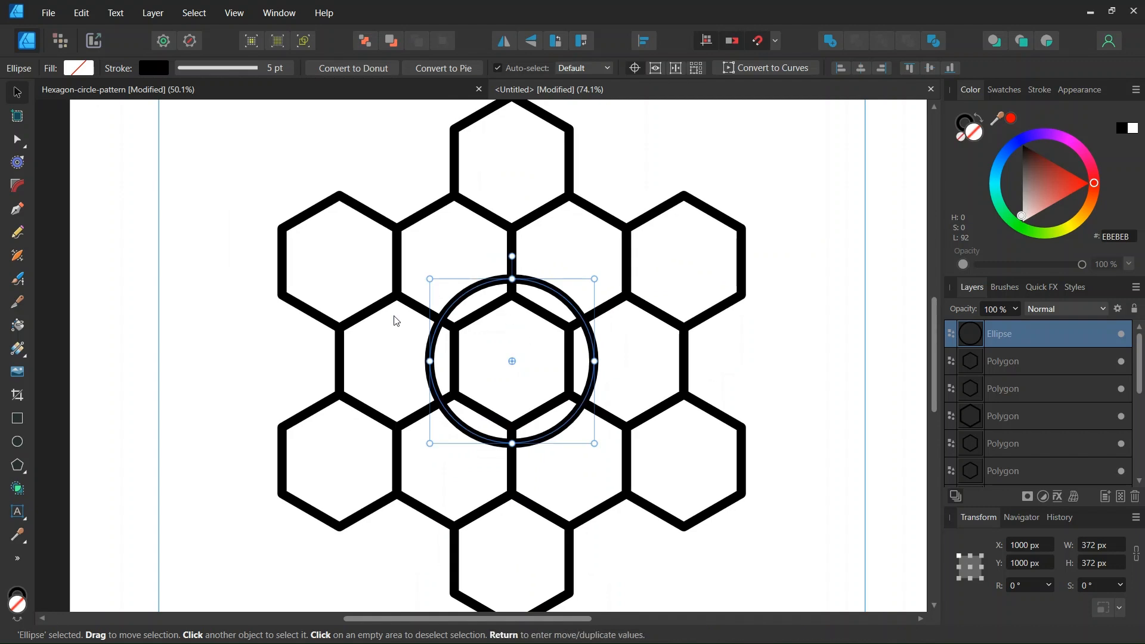
pyautogui.scroll(-1, 571, 292)
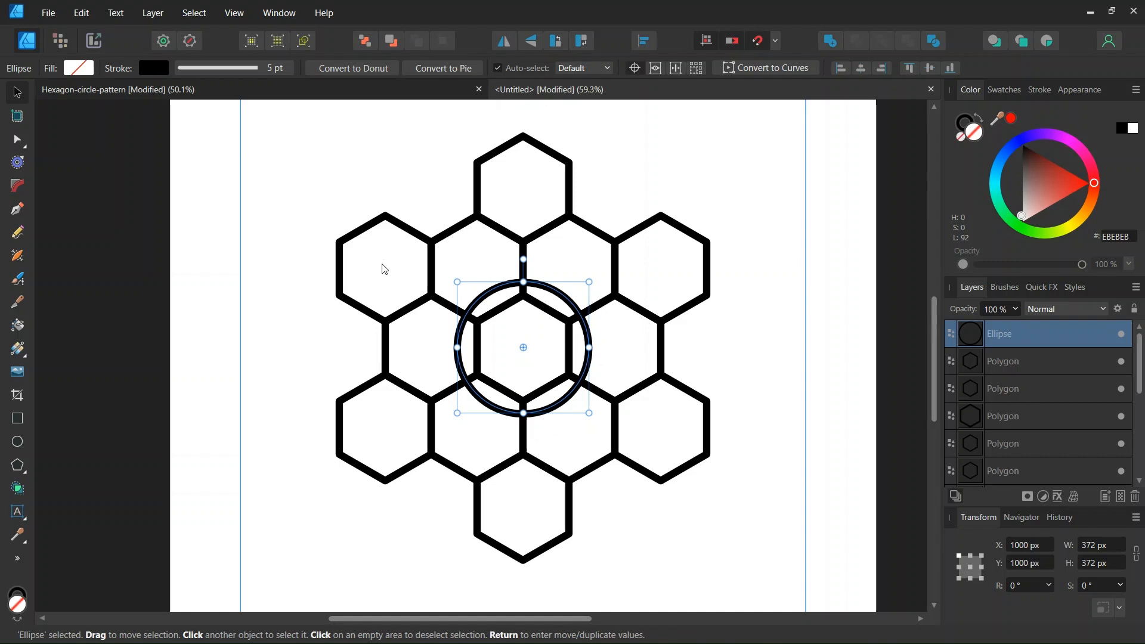
pyautogui.hotkey('ctrl', 'j')
pyautogui.scroll(1, 546, 357)
pyautogui.moveTo(553, 344); pyautogui.dragTo(671, 346)
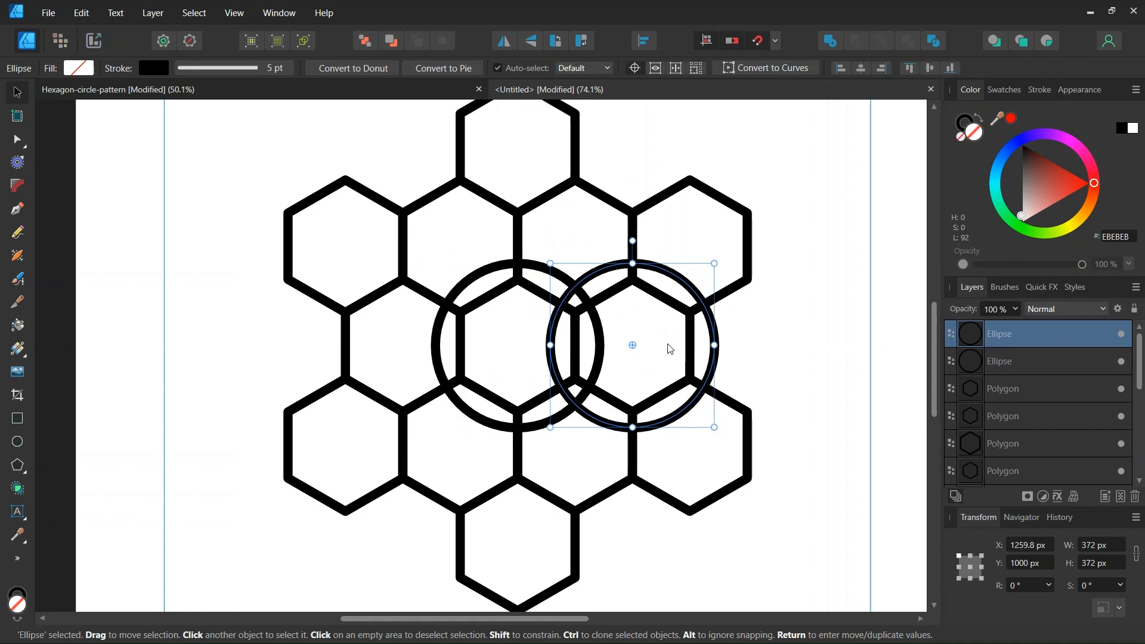
# Move the copied circle's transform origin to the centre of the first circle.
pyautogui.scroll(2, 663, 348)
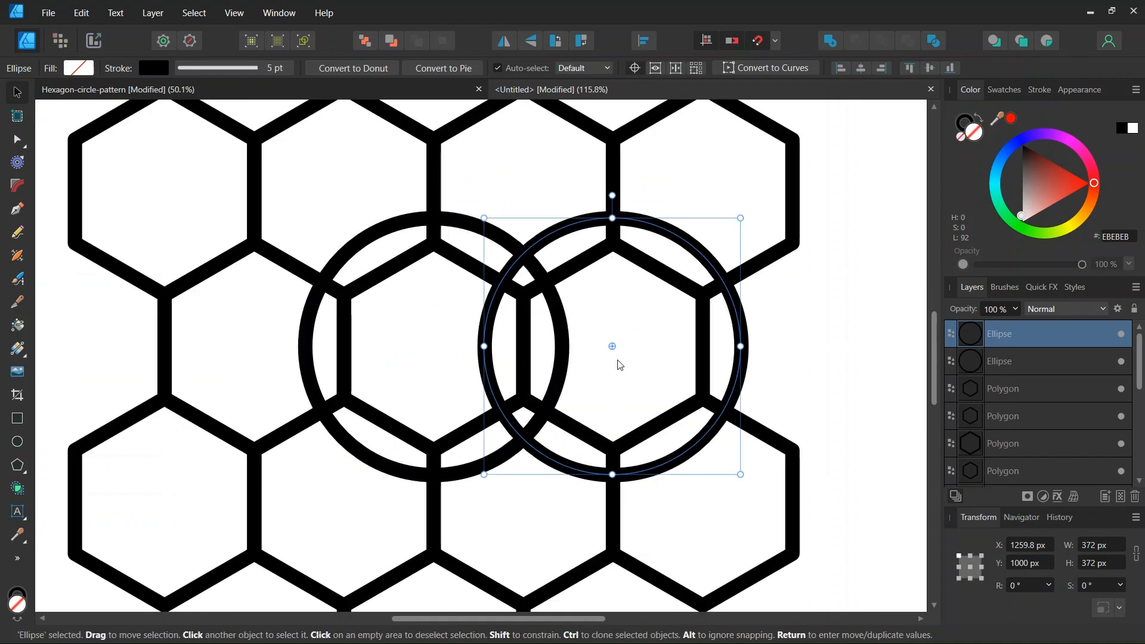
pyautogui.press('alt')
pyautogui.moveTo(613, 346); pyautogui.dragTo(428, 346)
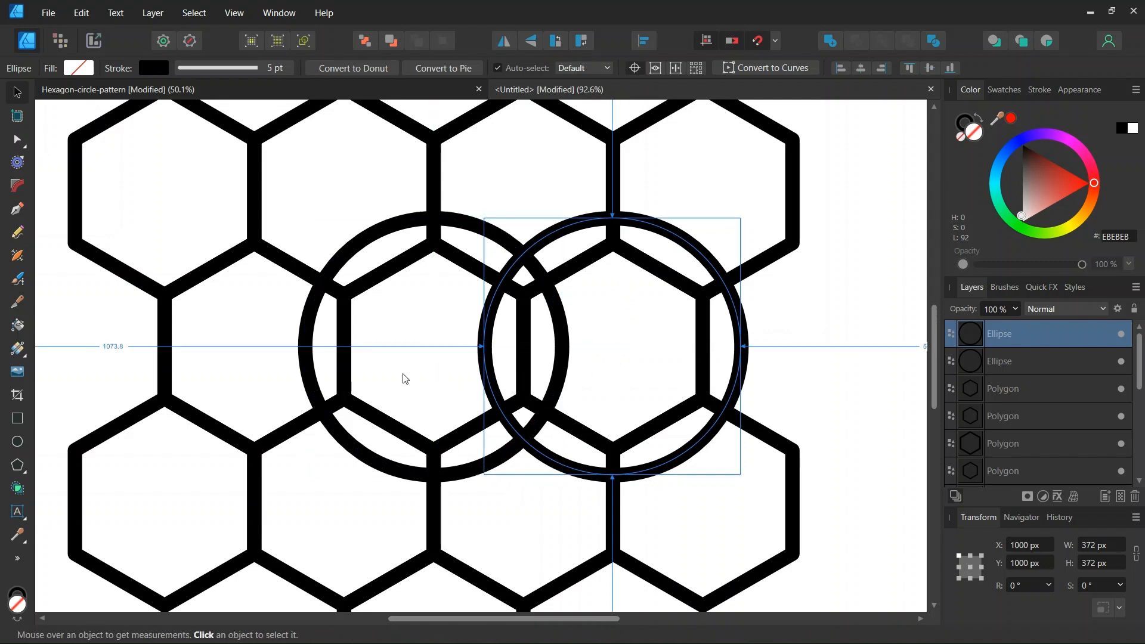
pyautogui.keyDown('ctrl'); pyautogui.scroll(-1, 403, 378); pyautogui.keyUp('ctrl')
pyautogui.moveTo(481, 622); pyautogui.dragTo(451, 621)
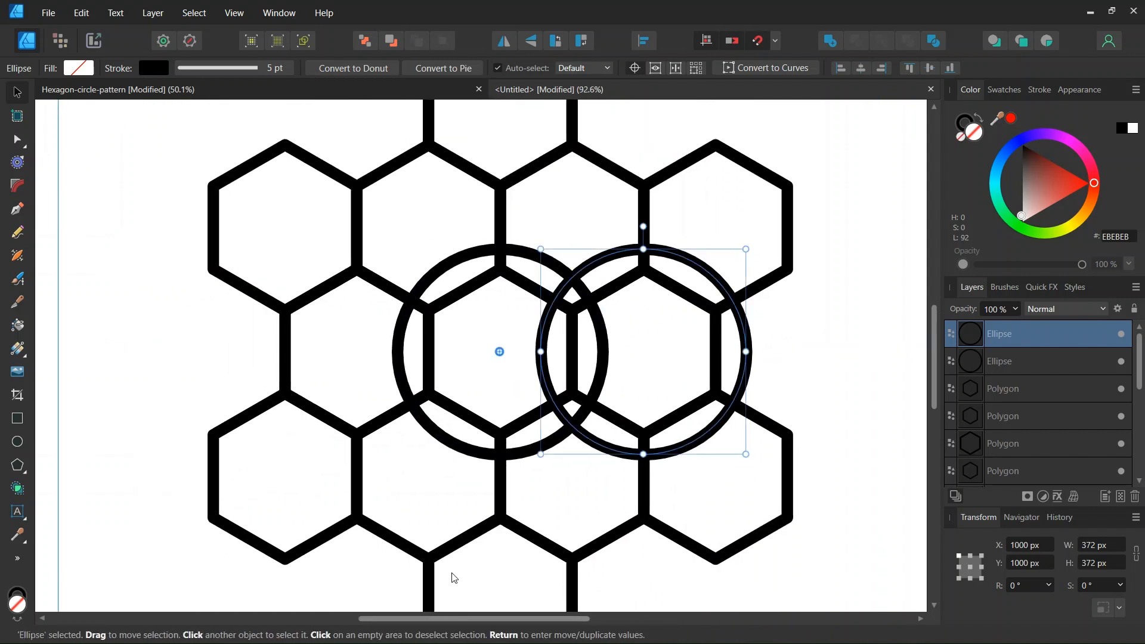
# Duplicate the circle around the central hexagon's centre by reusing the previous settings of 60° rotation and 5 copies.
pyautogui.press('Return')
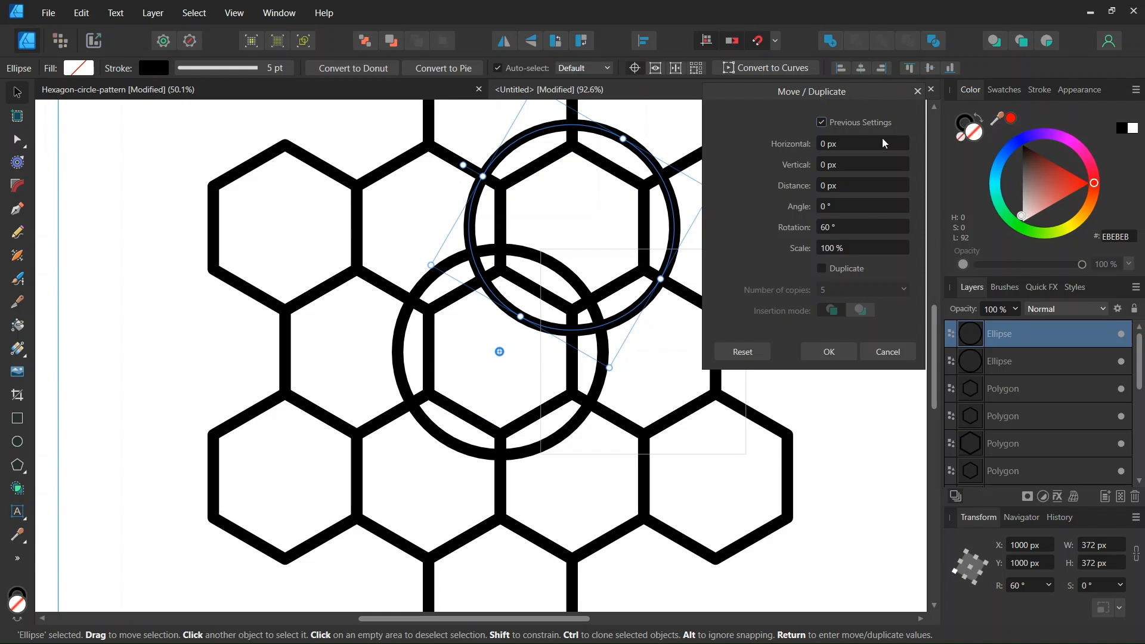
pyautogui.click(822, 269)
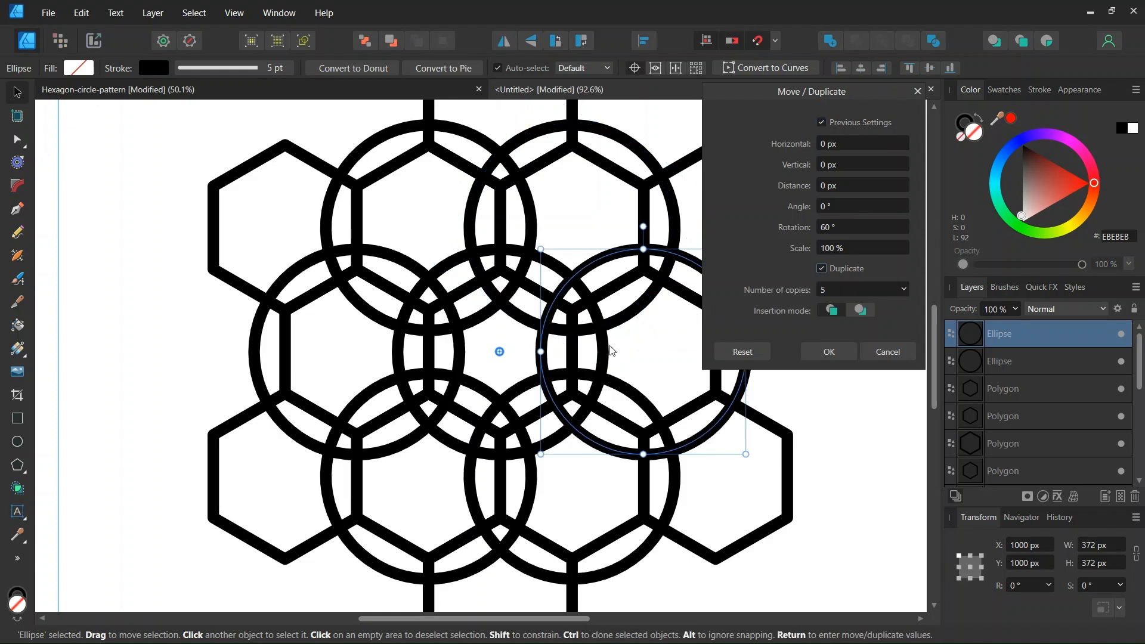
pyautogui.scroll(-2, 616, 349)
pyautogui.scroll(1, 604, 373)
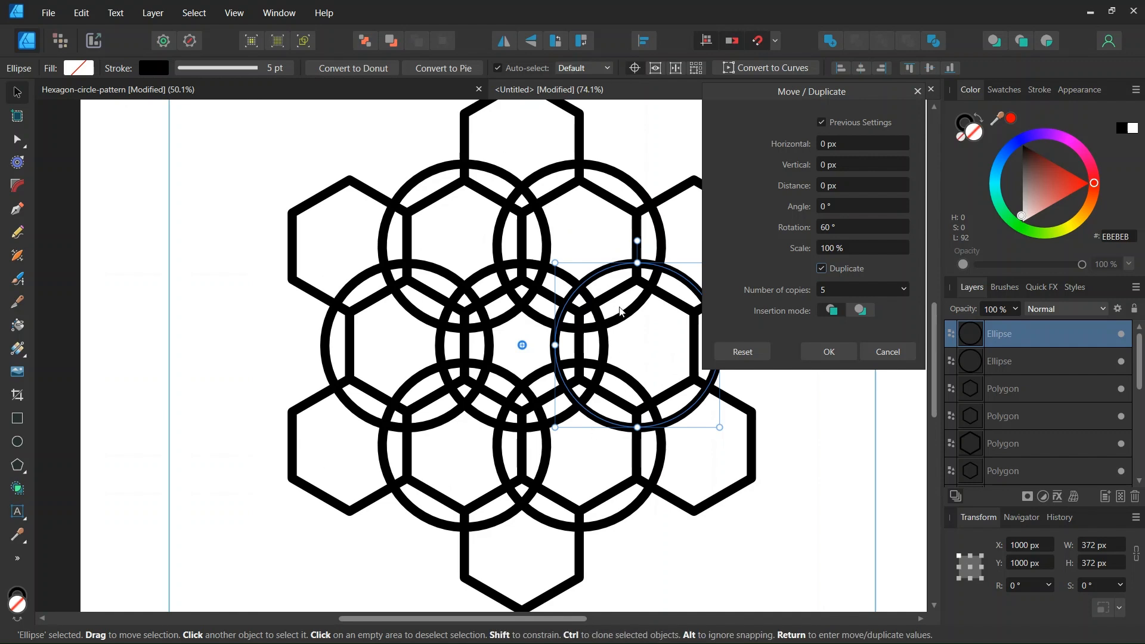
pyautogui.click(828, 352)
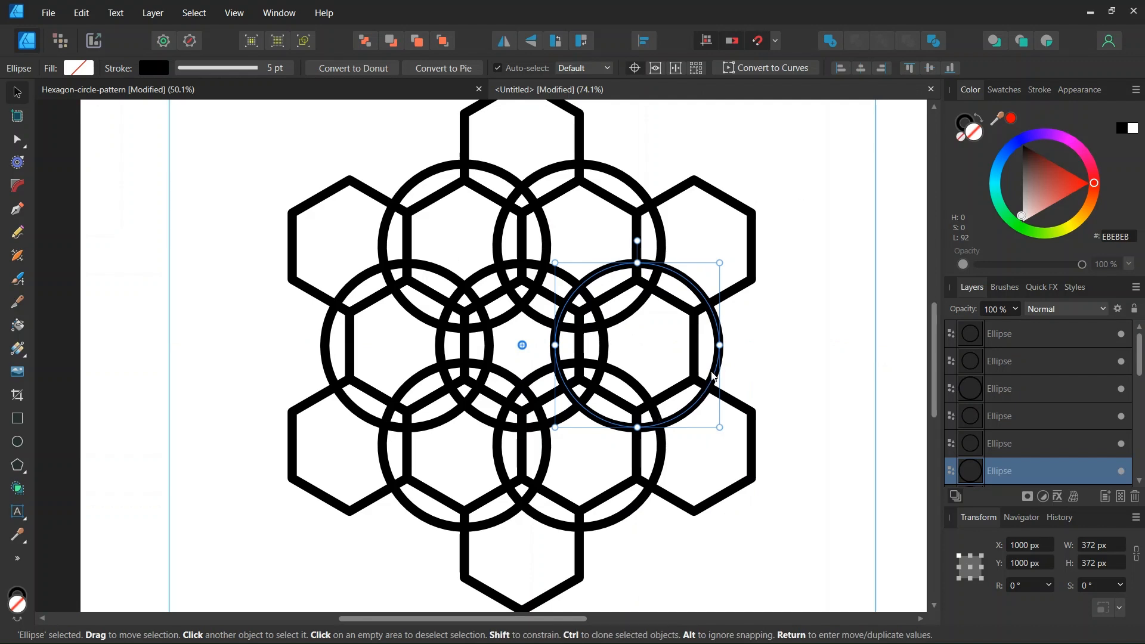
# Duplicate the selected circle once more and centre the copy on the outer upper-left hexagon.
pyautogui.hotkey('ctrl', 'j')
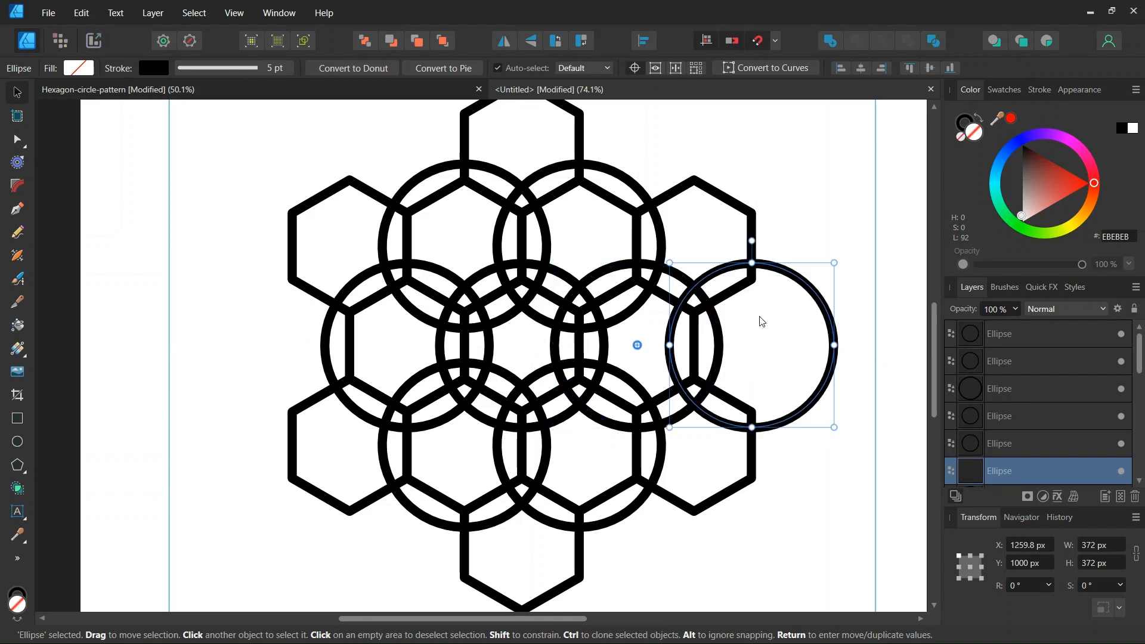
pyautogui.moveTo(802, 295); pyautogui.dragTo(402, 201)
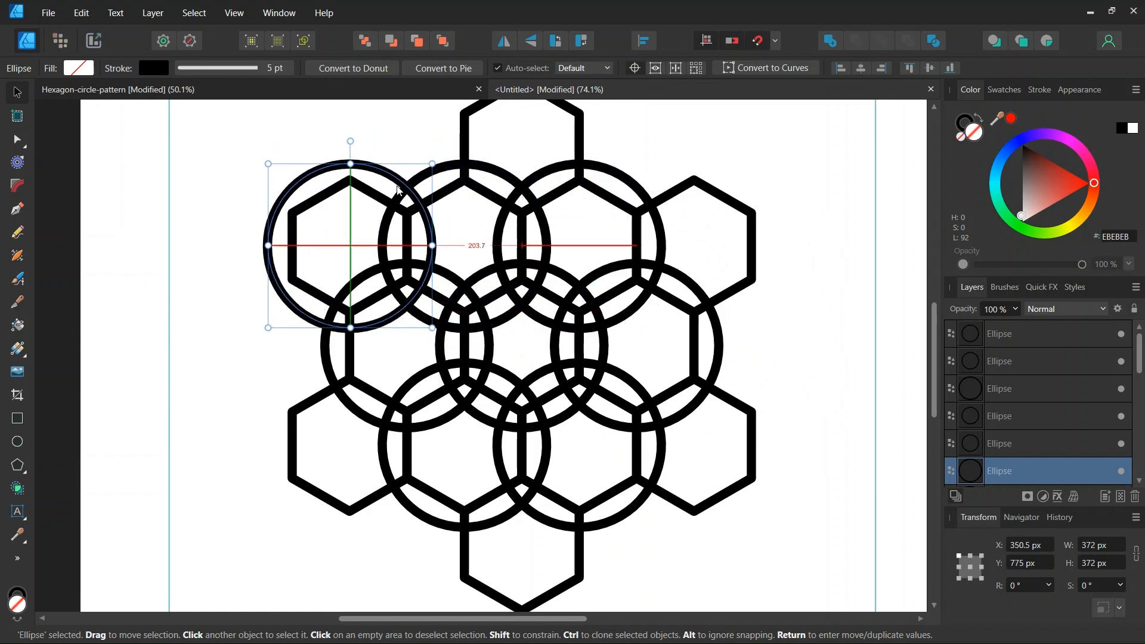
pyautogui.scroll(2, 340, 201)
pyautogui.scroll(2, 292, 186)
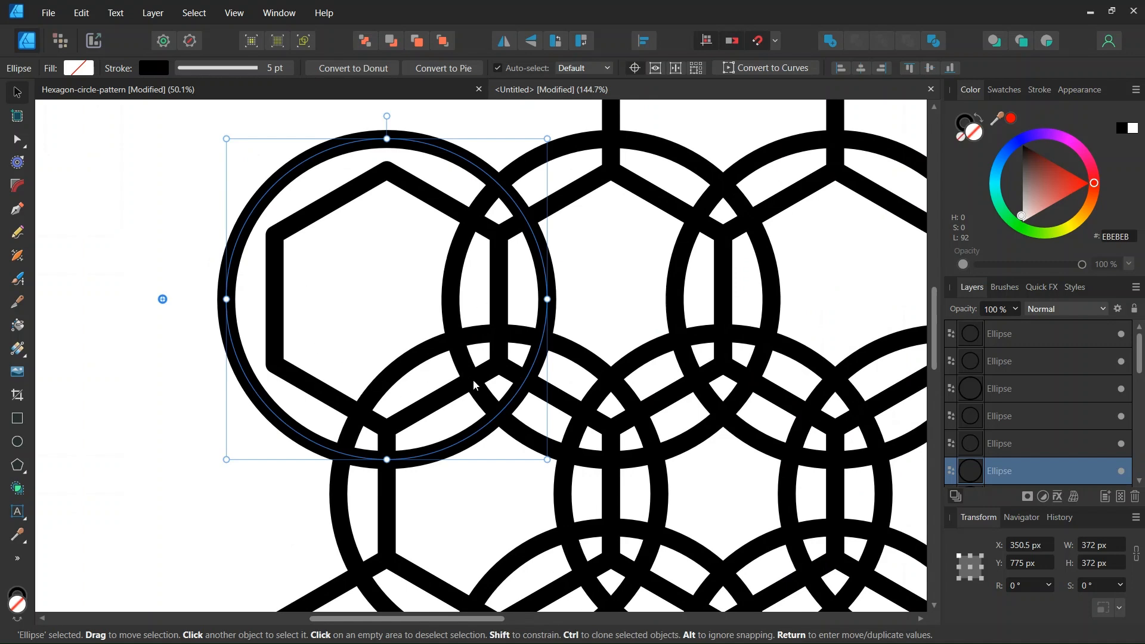
pyautogui.scroll(-3, 474, 385)
# Move the outer circle's transform origin to the central hexagon's centre and duplicate it around that point with 60° rotation and 5 copies.
pyautogui.moveTo(320, 341); pyautogui.dragTo(607, 440)
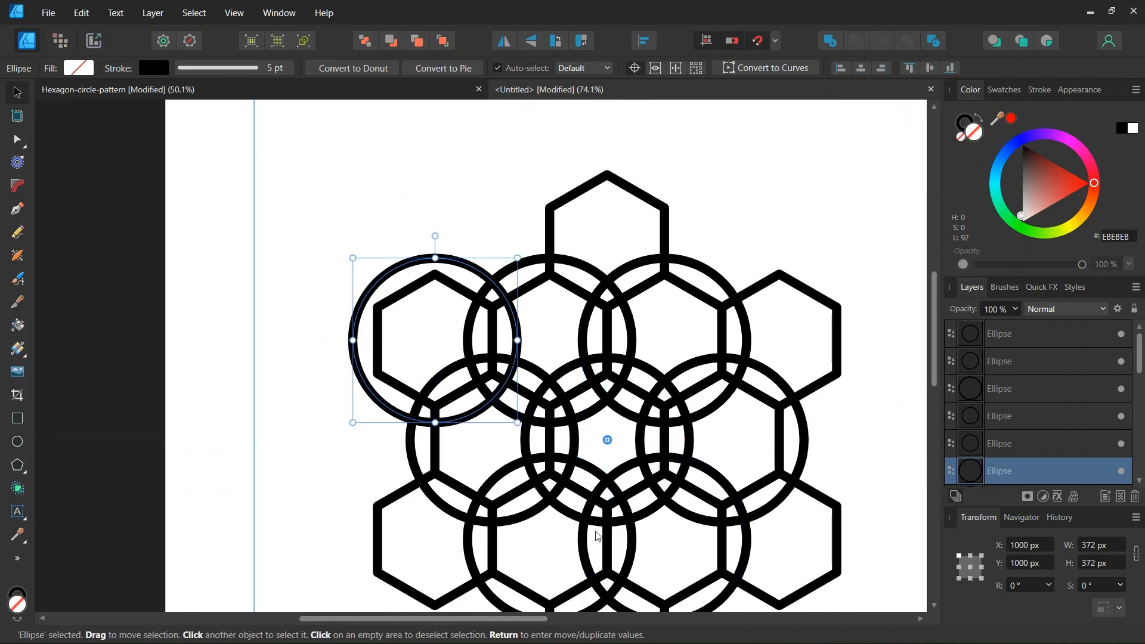
pyautogui.moveTo(417, 618); pyautogui.dragTo(453, 618)
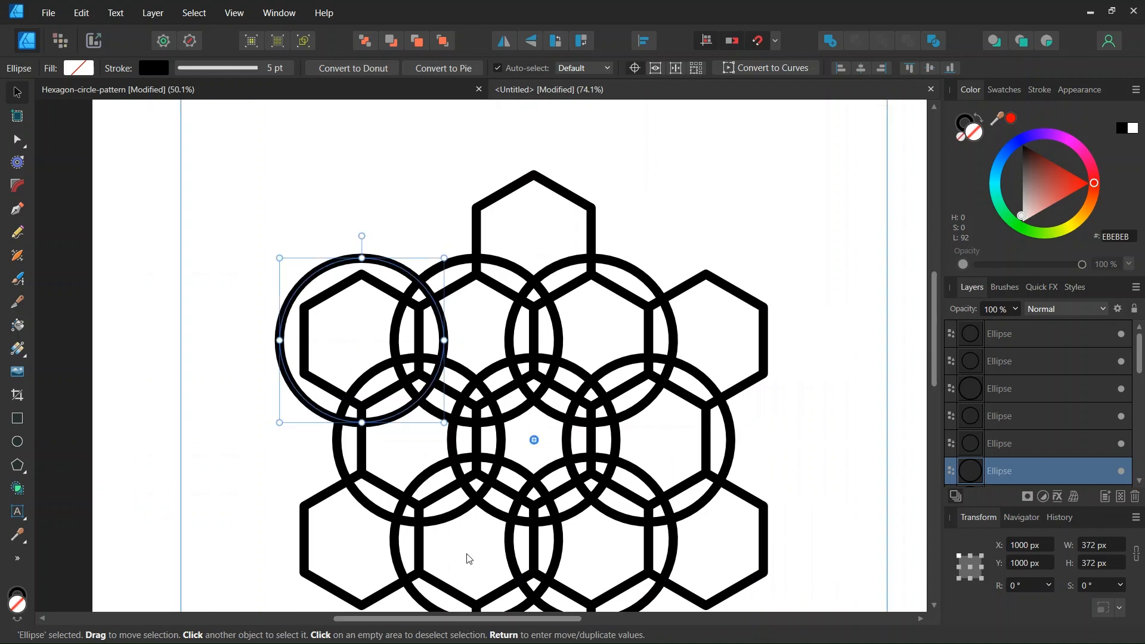
pyautogui.press('Return')
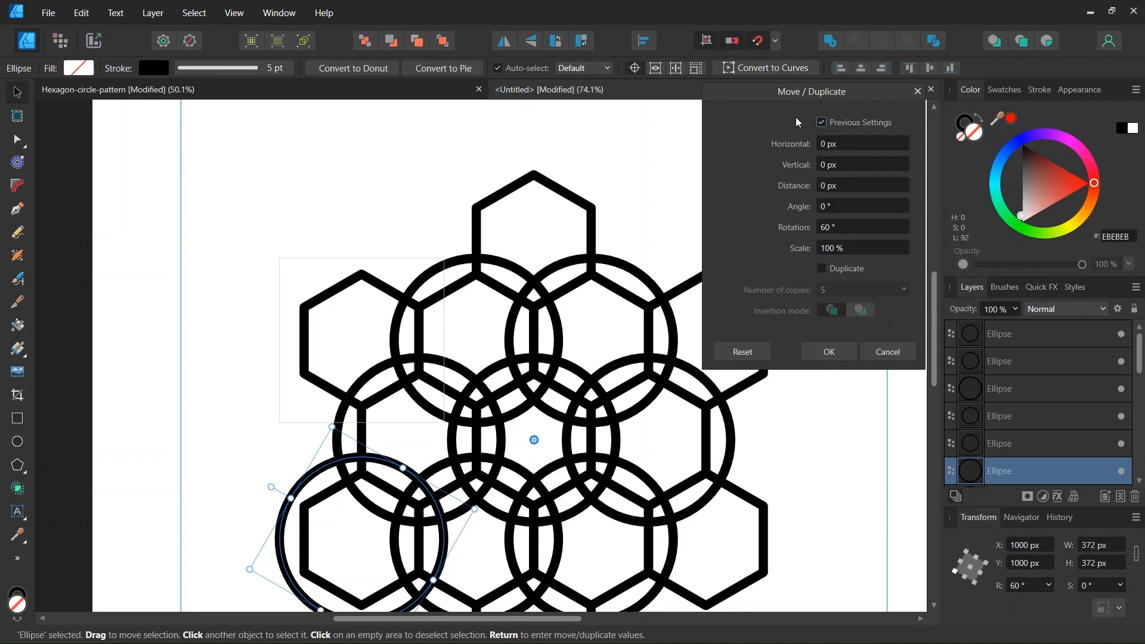
pyautogui.click(823, 269)
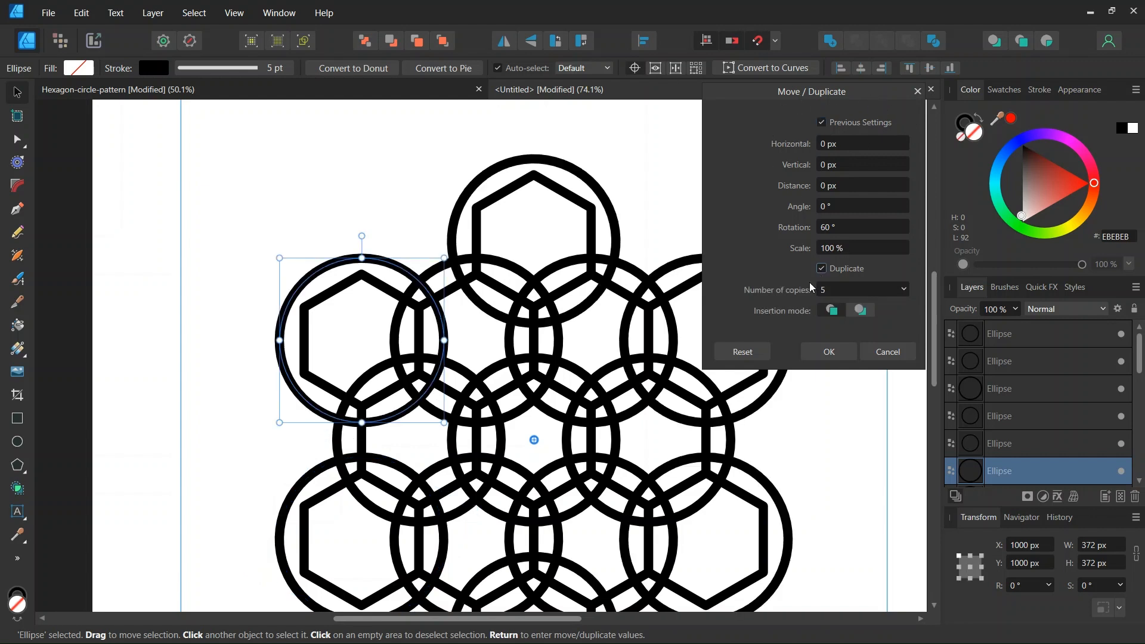
pyautogui.click(830, 352)
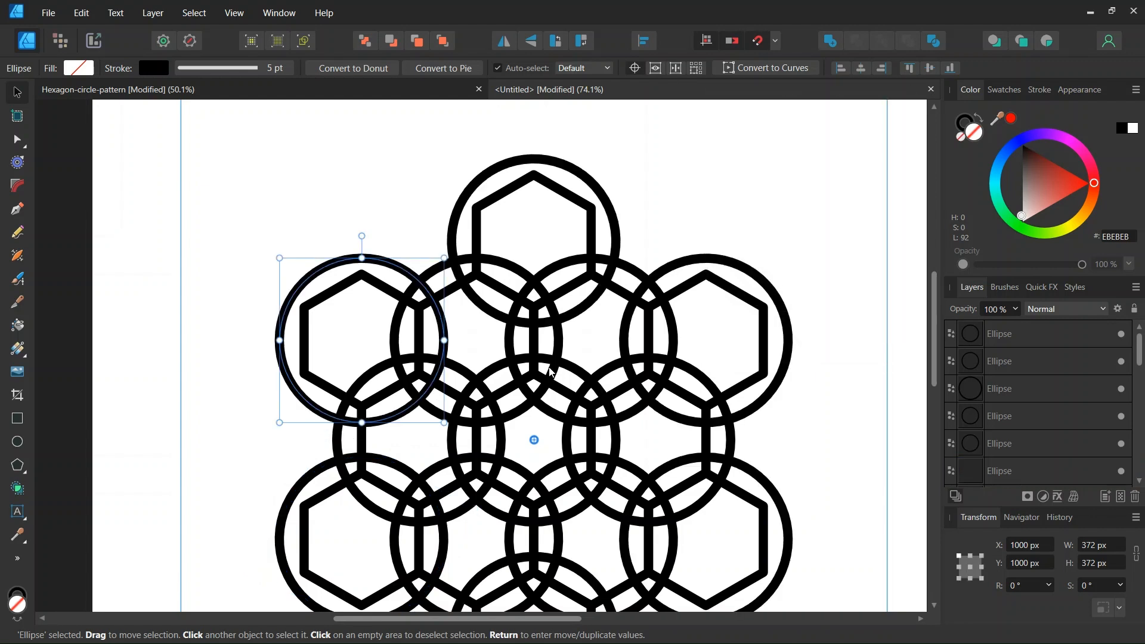
pyautogui.scroll(-2, 543, 361)
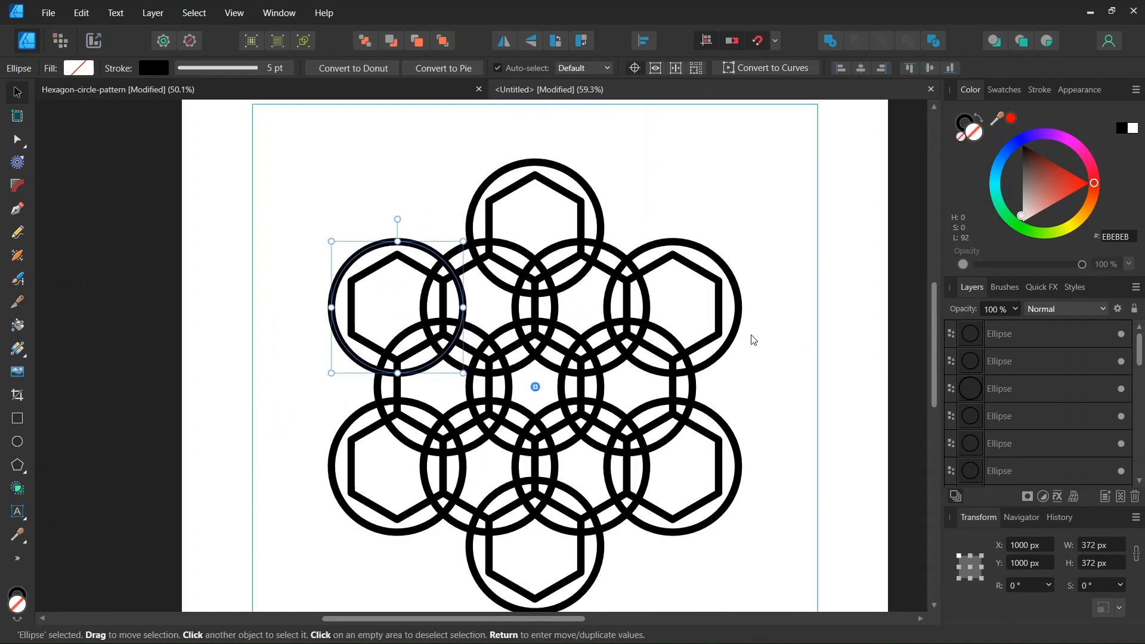
pyautogui.click(767, 411)
# Draw a rectangle with no stroke, about 264 × 442 px, around the central hexagon and up to the top circle's lower arc.
pyautogui.scroll(1, 555, 462)
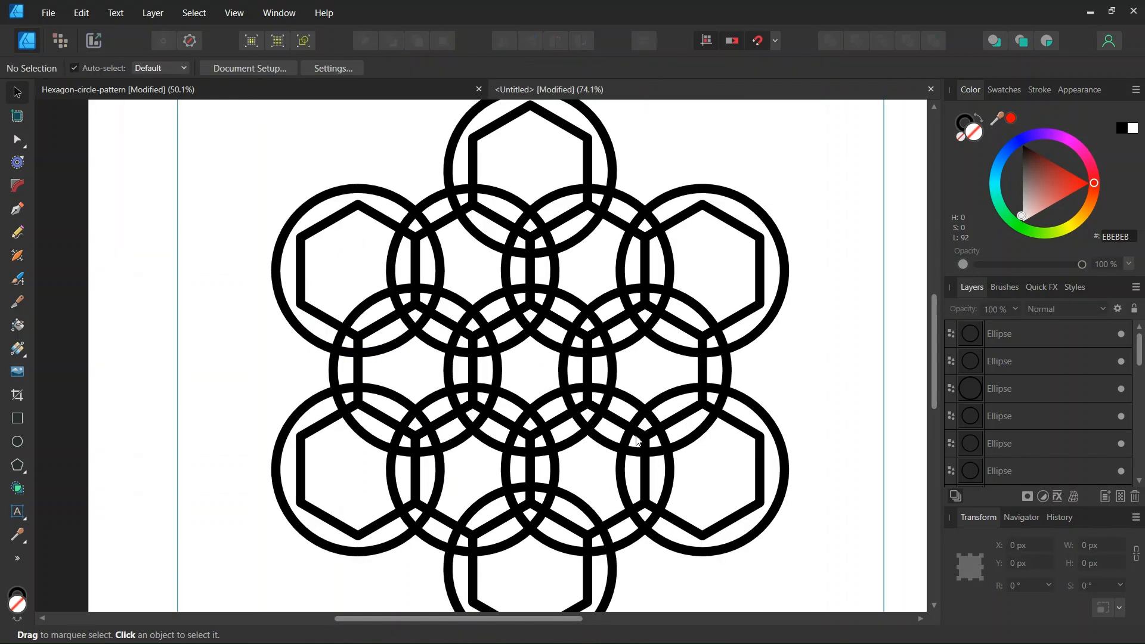
pyautogui.scroll(1, 632, 432)
pyautogui.scroll(1, 433, 339)
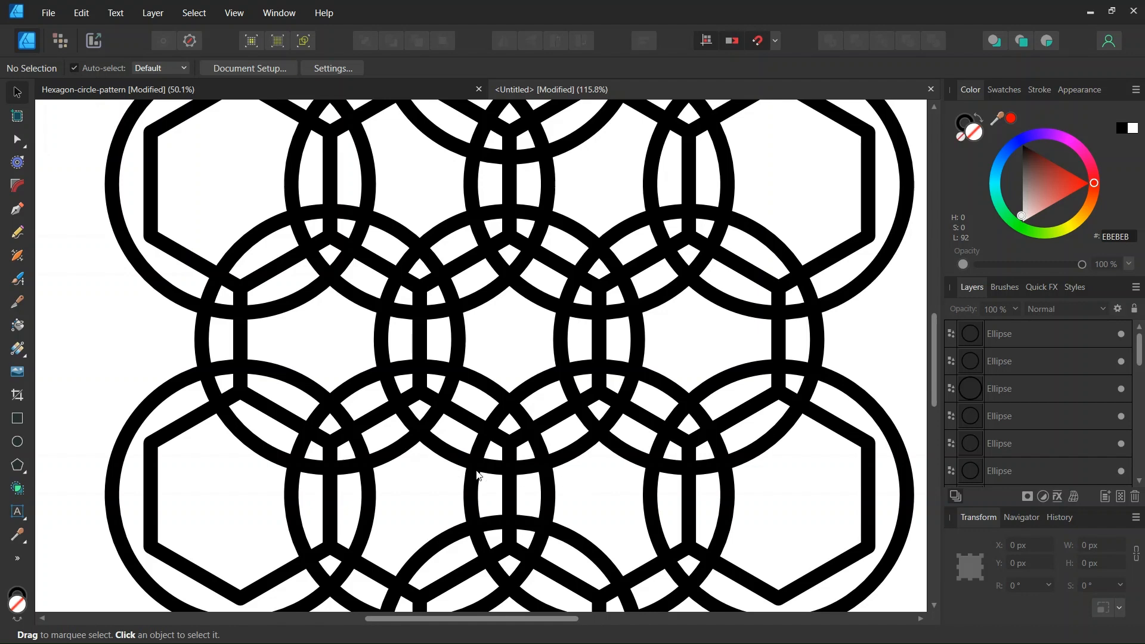
pyautogui.click(17, 420)
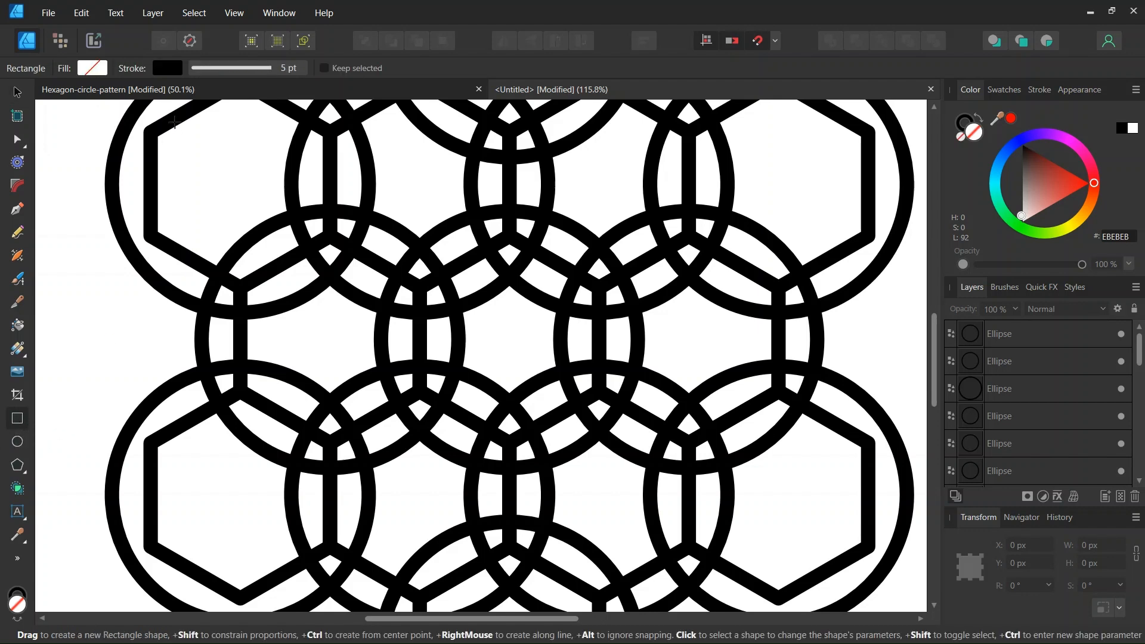
pyautogui.click(165, 68)
pyautogui.click(274, 96)
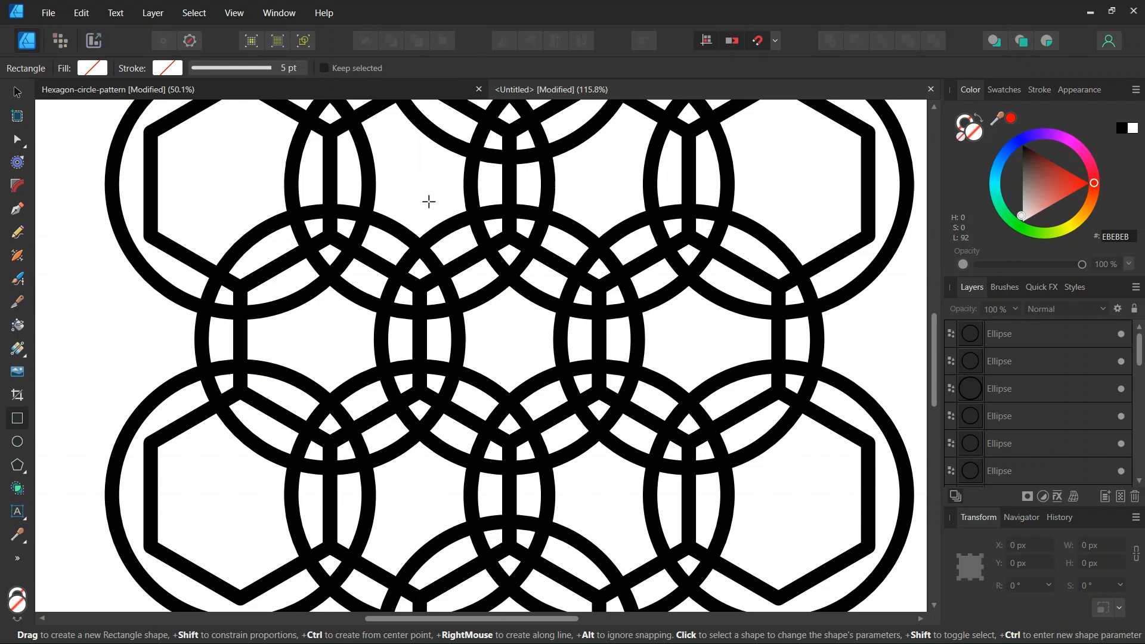
pyautogui.moveTo(421, 162); pyautogui.dragTo(600, 469)
pyautogui.click(17, 93)
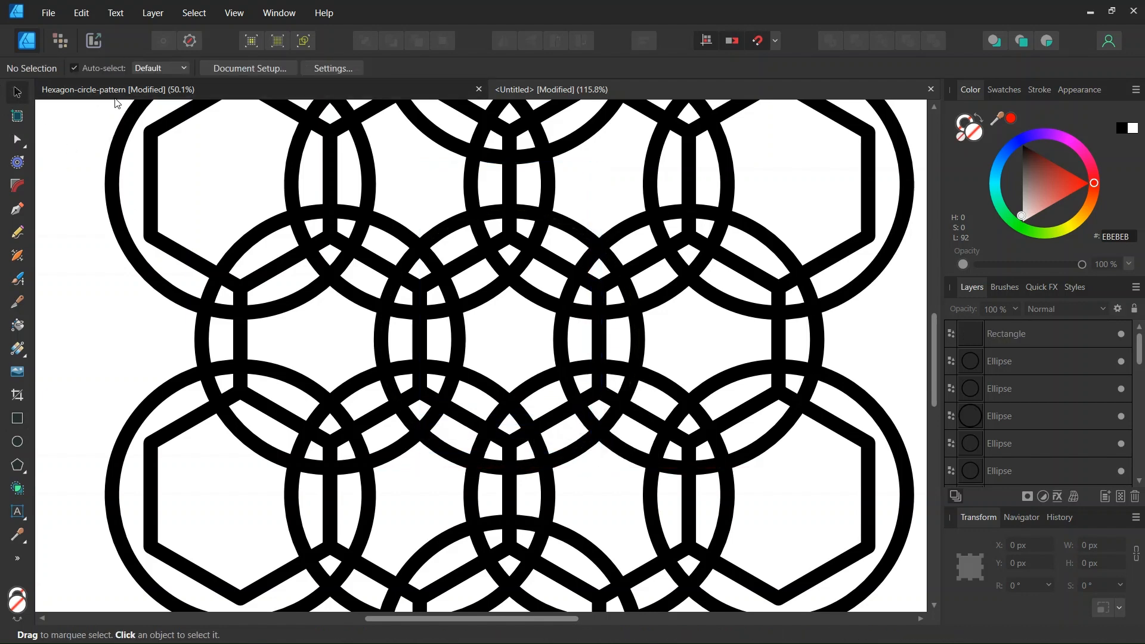
# Resize the rectangle to 259.8 × 450 px, snapping its top edge to the top circle's lower arc and its right edge to the hexagon's side.
pyautogui.click(1025, 335)
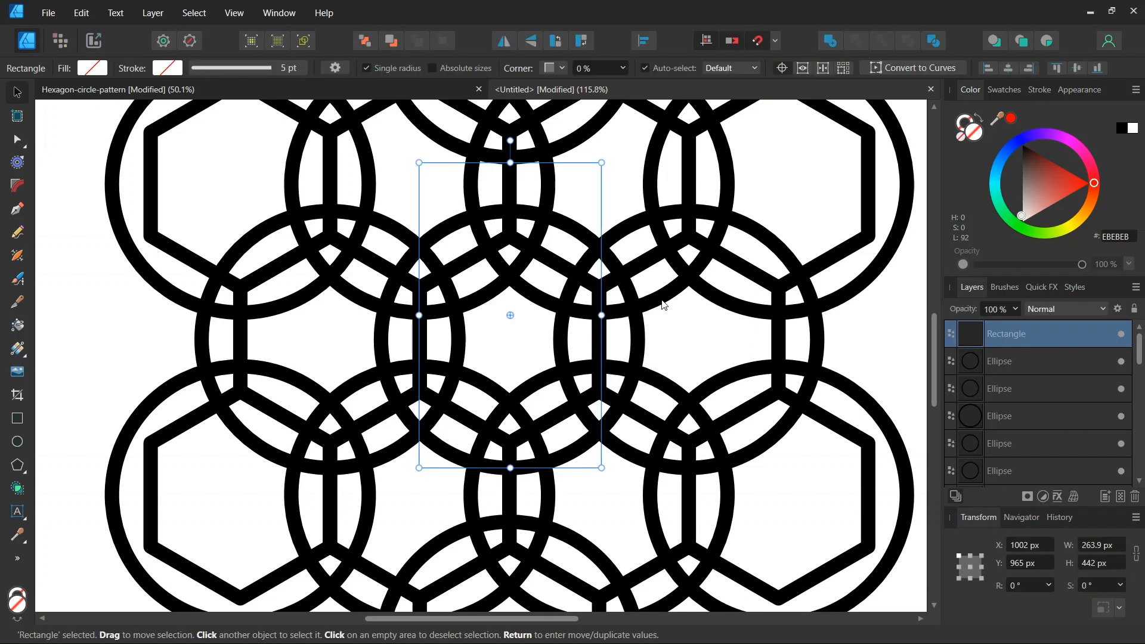
pyautogui.scroll(1, 503, 181)
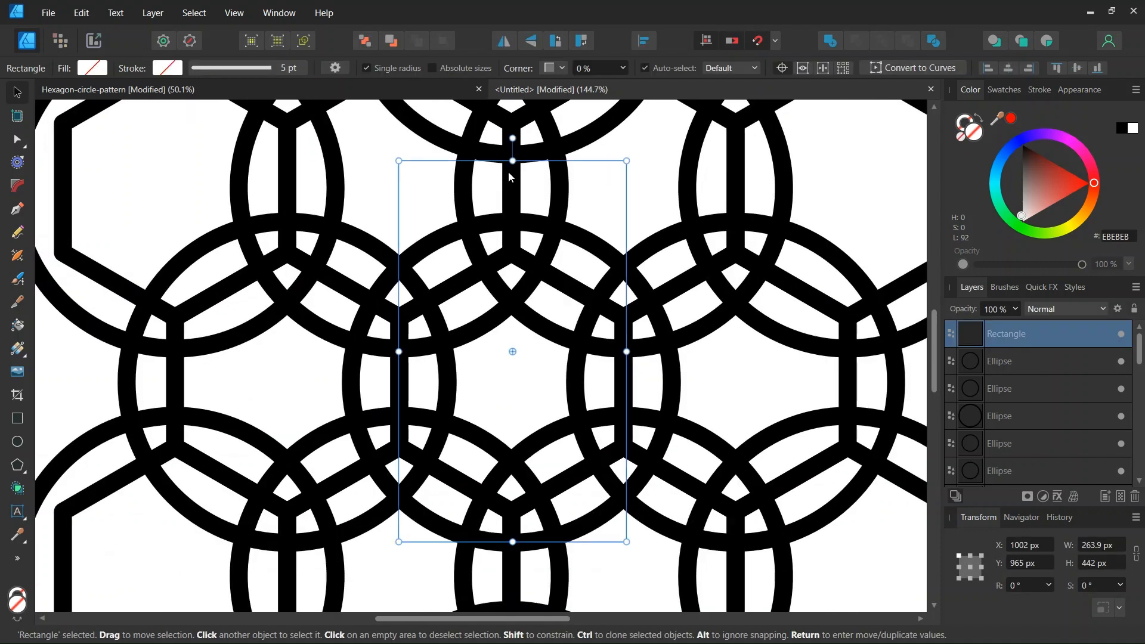
pyautogui.moveTo(513, 162); pyautogui.dragTo(512, 155)
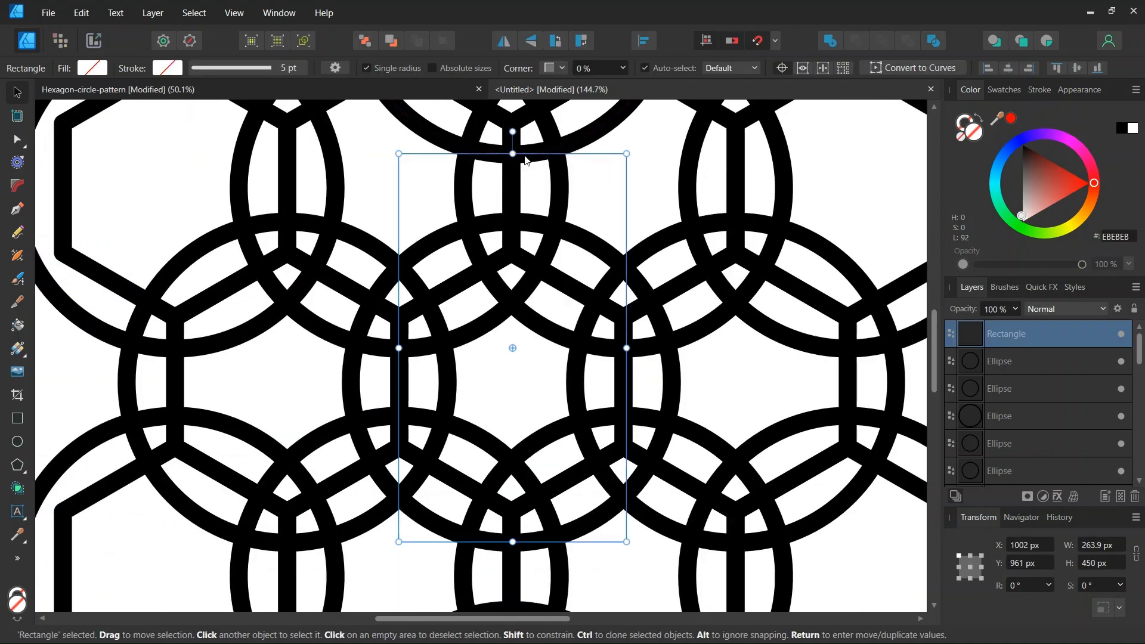
pyautogui.moveTo(398, 349); pyautogui.dragTo(398, 348)
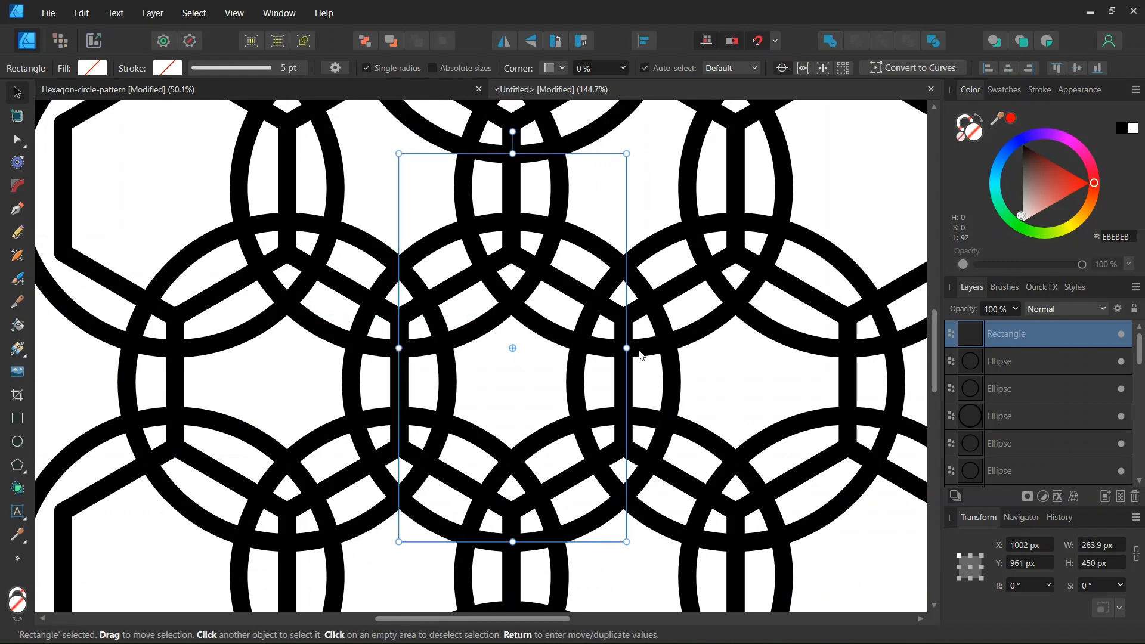
pyautogui.moveTo(618, 349); pyautogui.dragTo(615, 349)
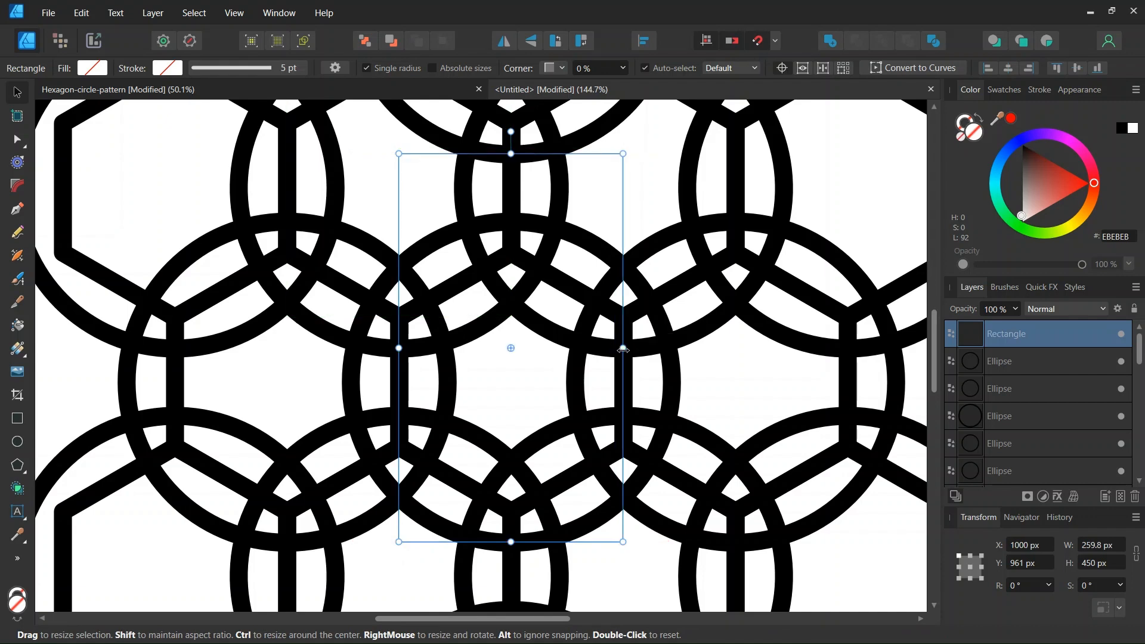
pyautogui.scroll(-1, 501, 494)
pyautogui.scroll(2, 501, 493)
pyautogui.moveTo(515, 471); pyautogui.dragTo(516, 471)
pyautogui.scroll(-4, 530, 474)
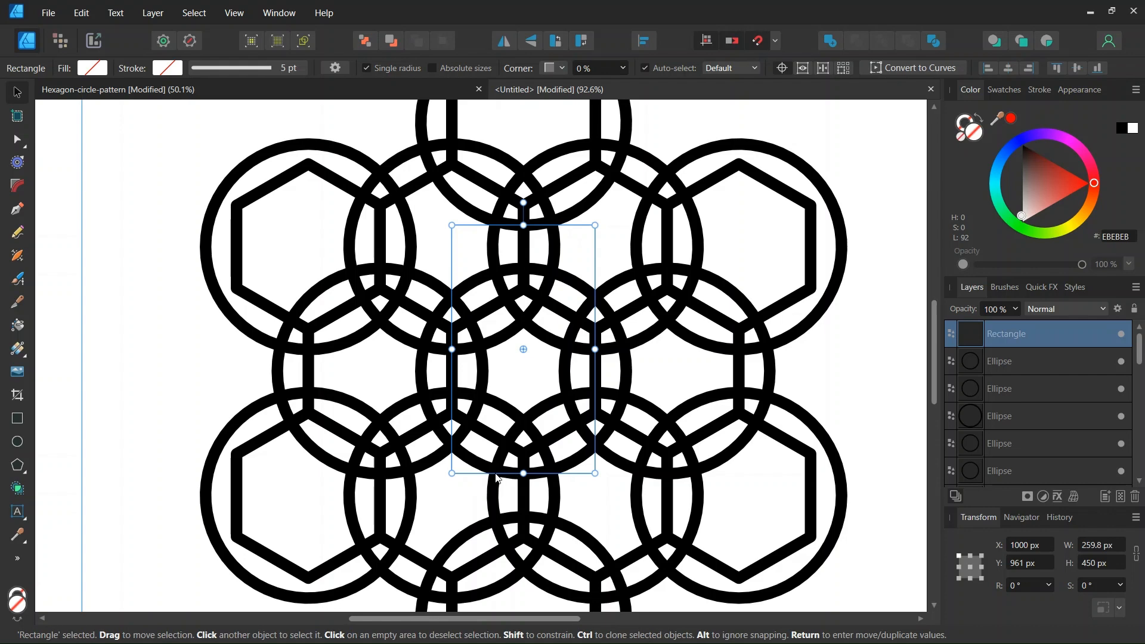
pyautogui.scroll(1, 525, 480)
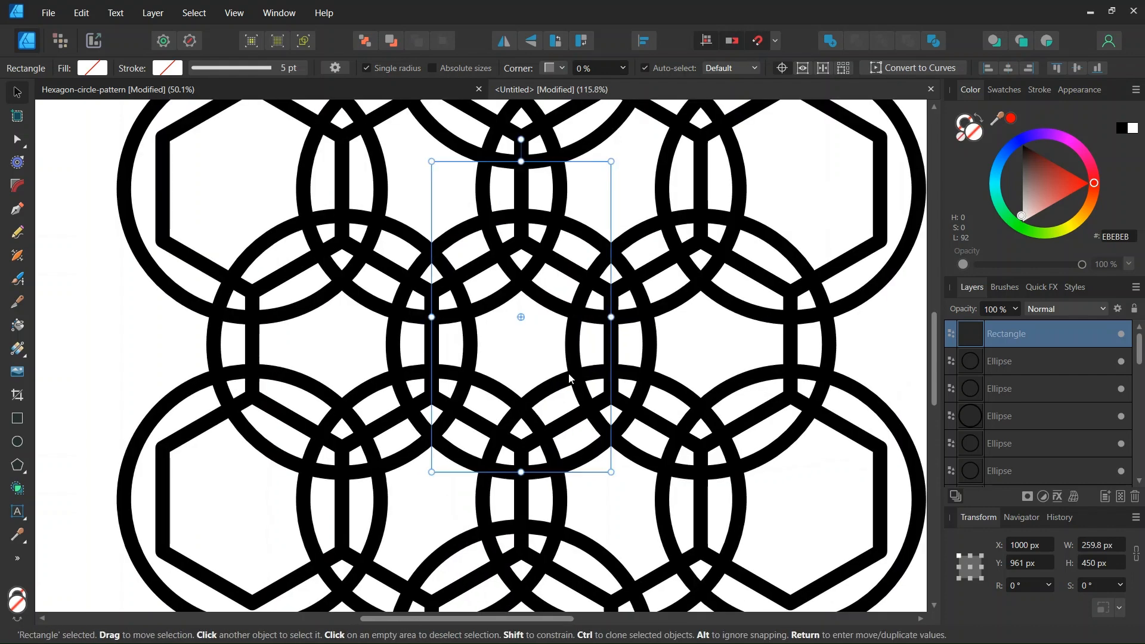
pyautogui.scroll(1, 566, 369)
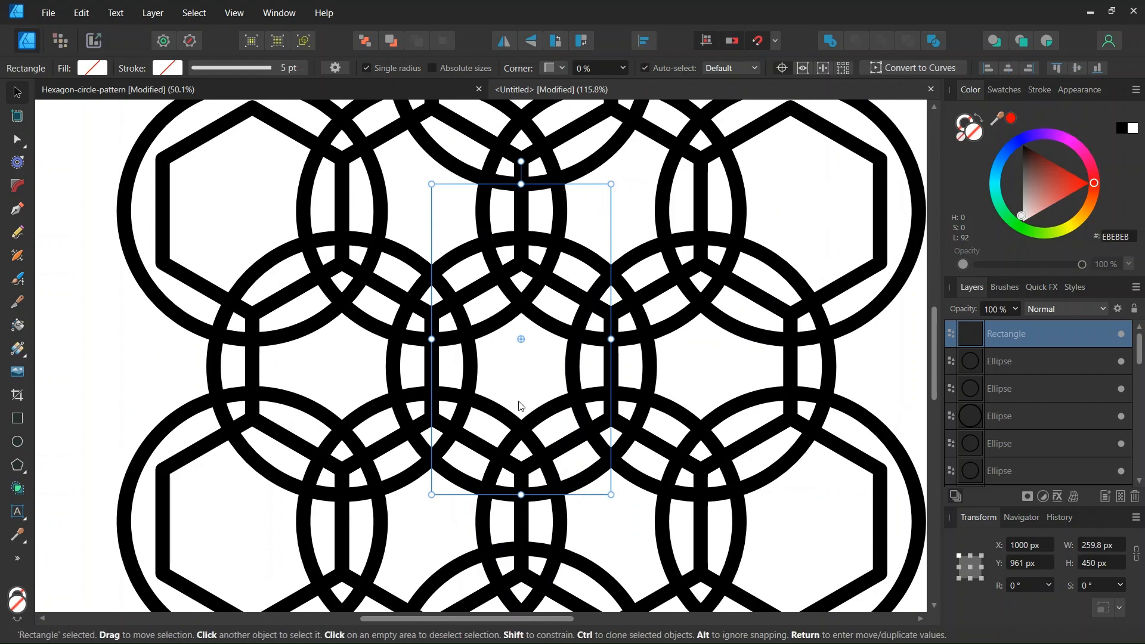
pyautogui.scroll(-1, 533, 396)
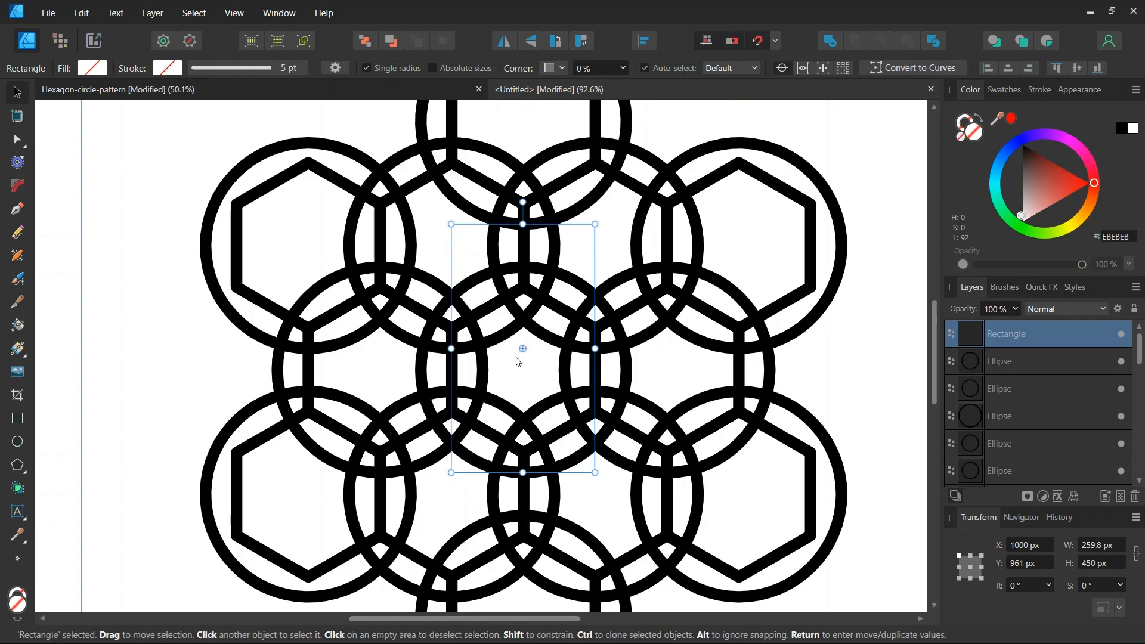
# Give the document a transparent background.
pyautogui.click(495, 418)
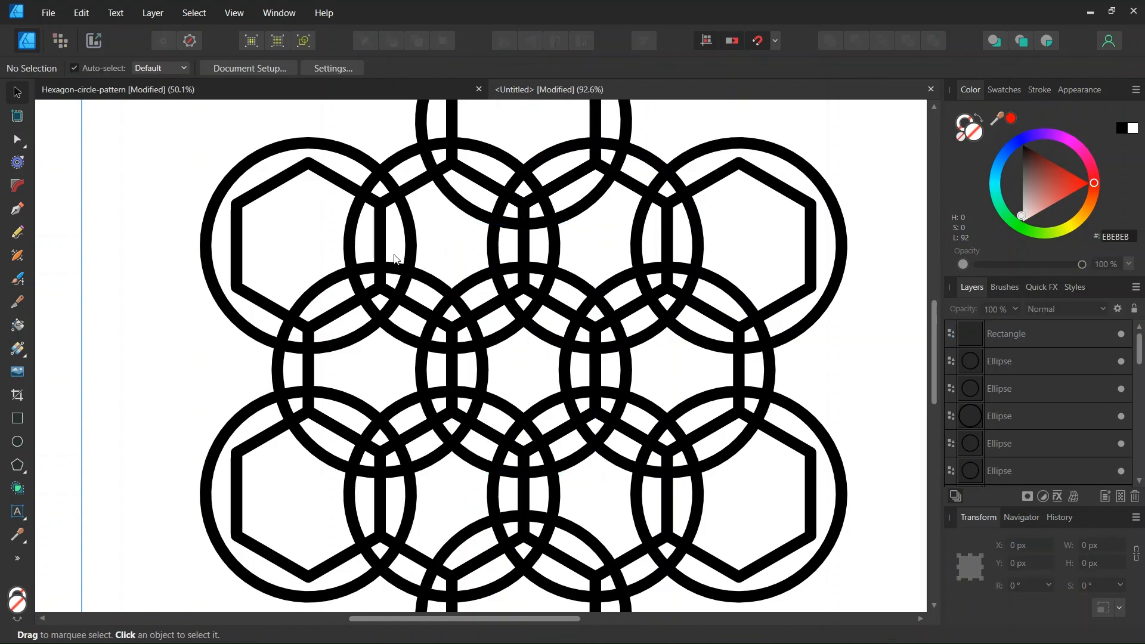
pyautogui.click(257, 66)
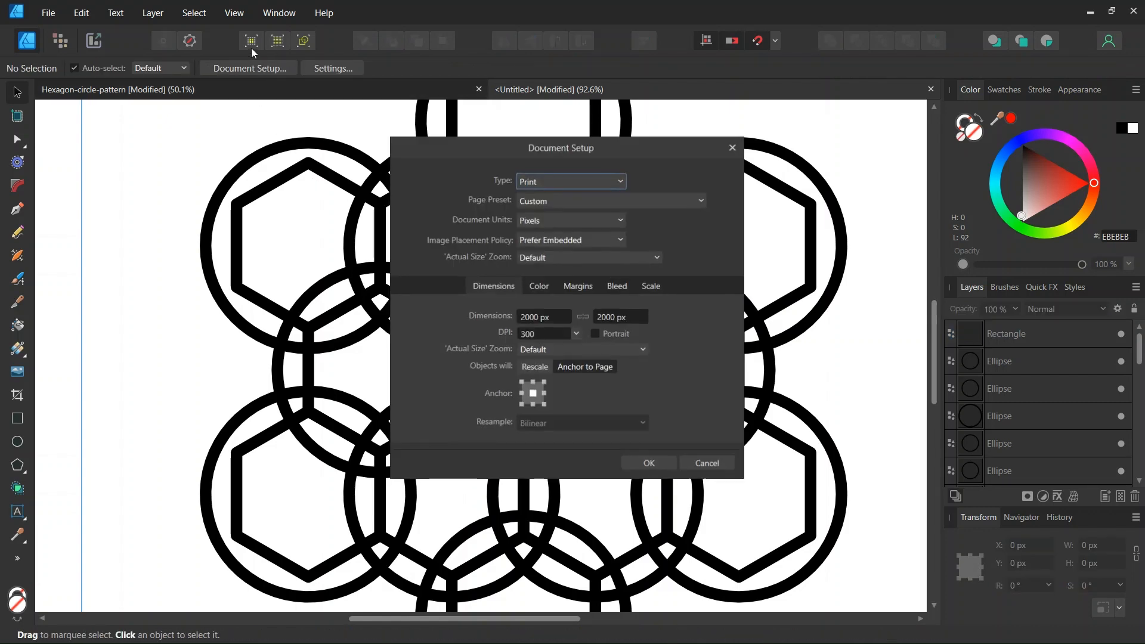
pyautogui.click(538, 289)
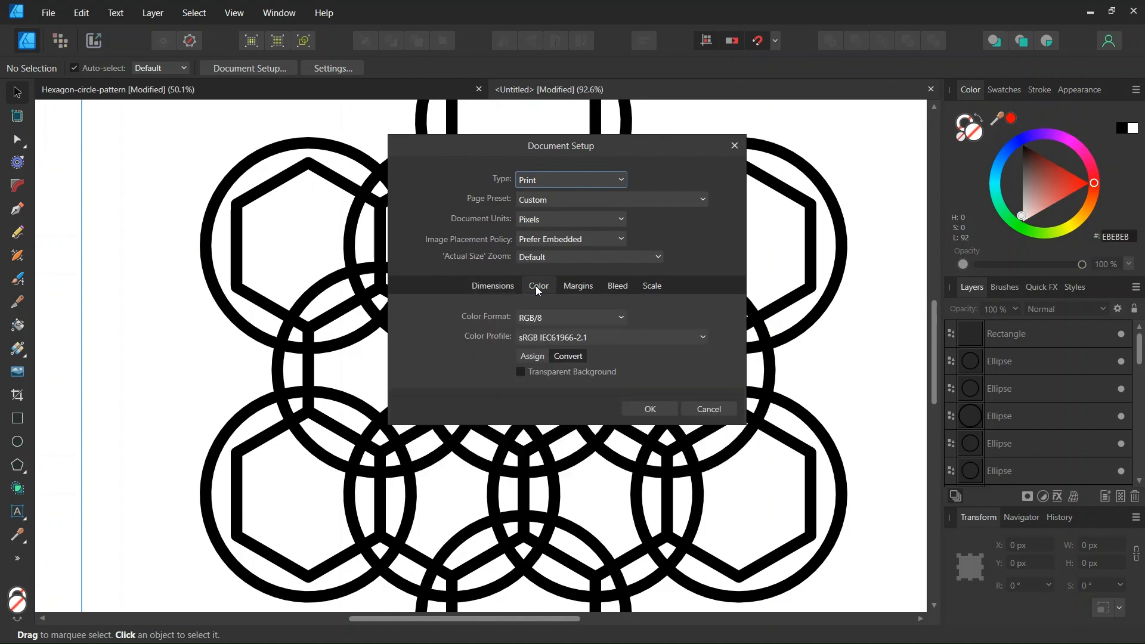
pyautogui.click(520, 372)
pyautogui.click(646, 412)
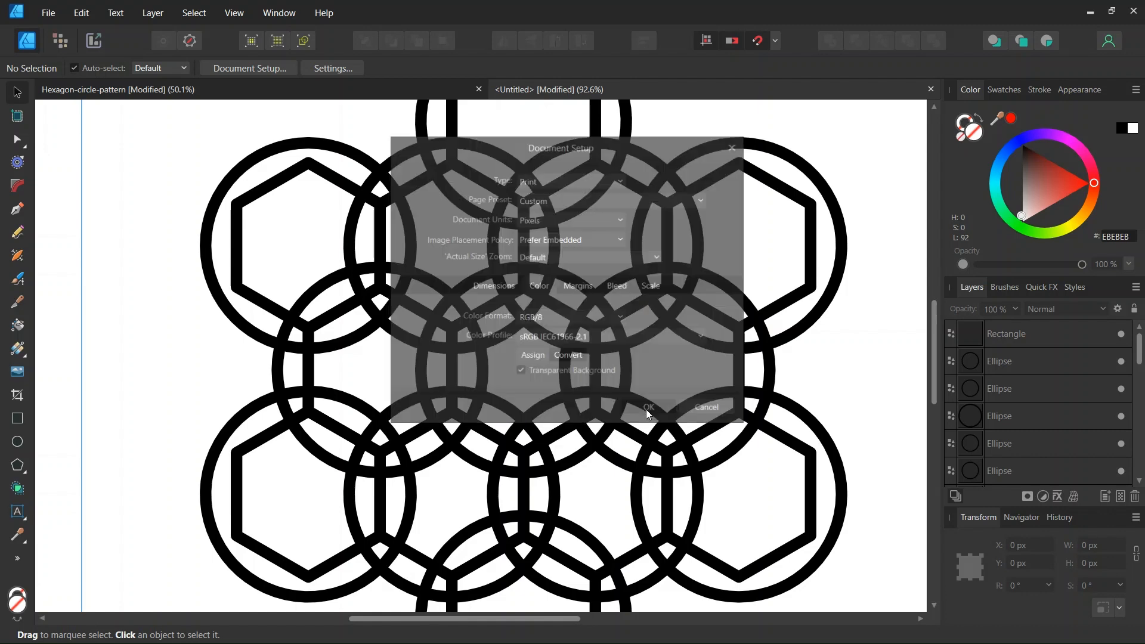
pyautogui.scroll(-1, 547, 384)
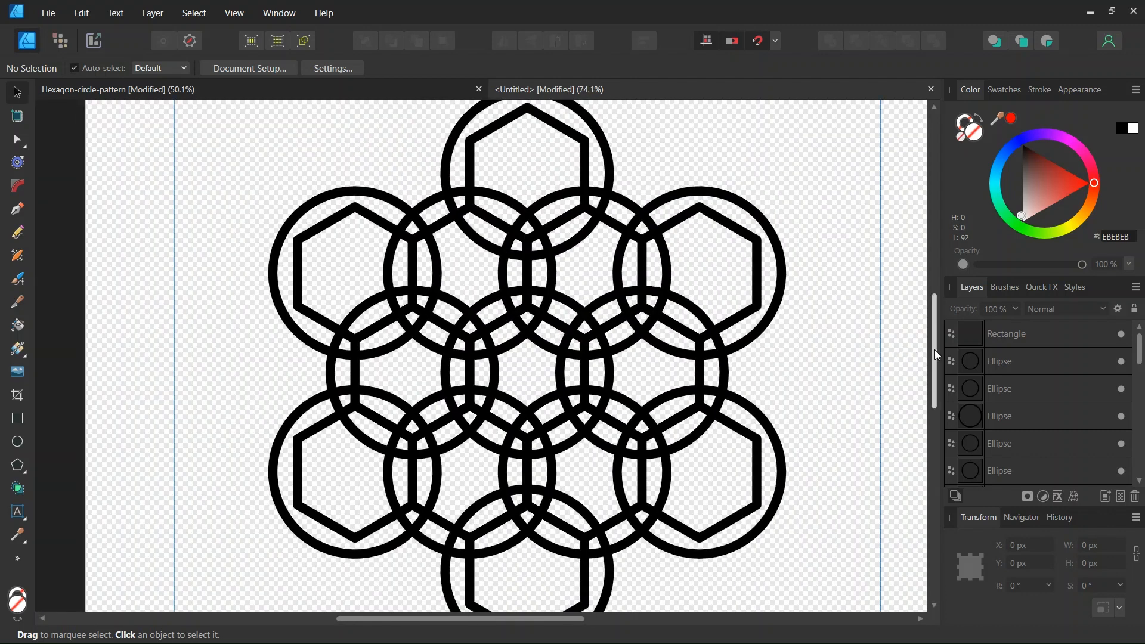
# Export the area of the tile rectangle as a PNG named Tile, using the Selection Area option.
pyautogui.click(994, 336)
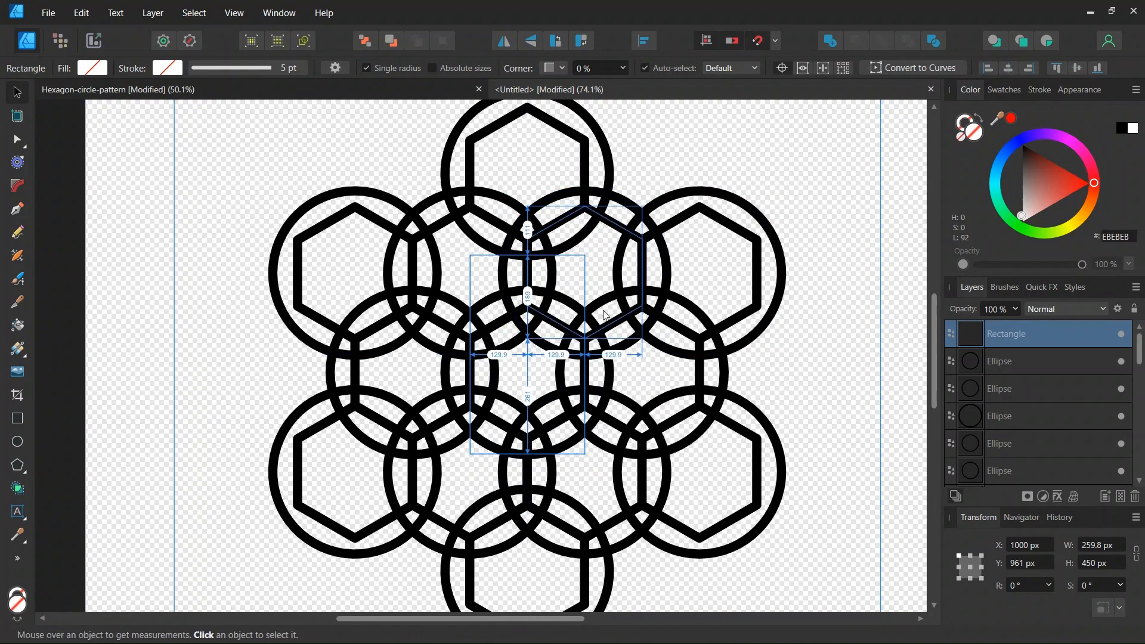
pyautogui.click(48, 13)
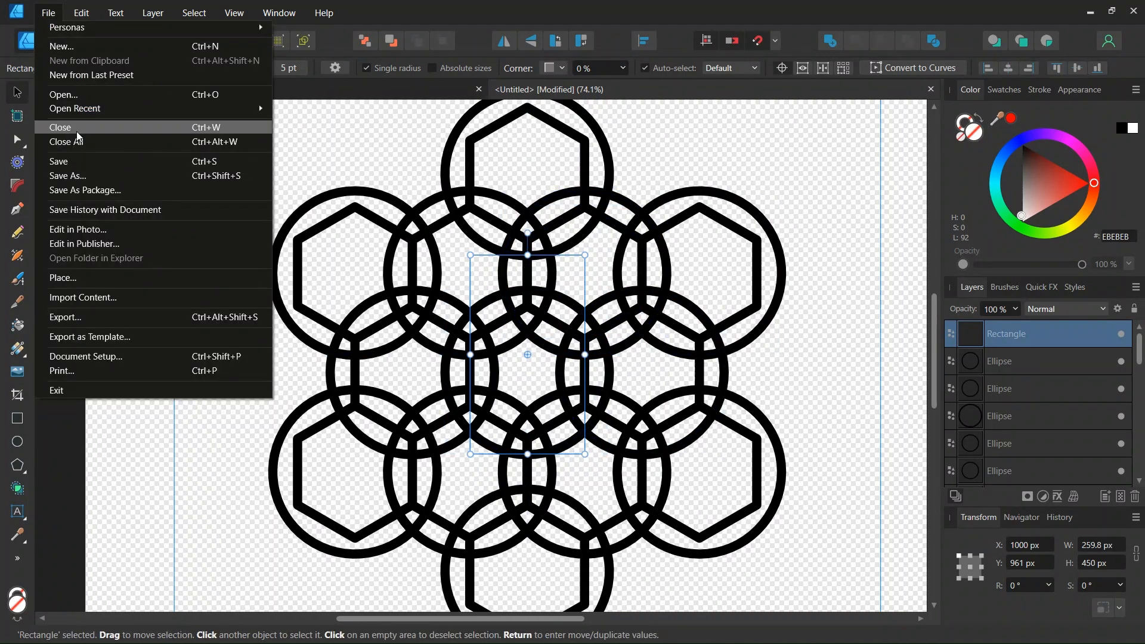
pyautogui.click(103, 317)
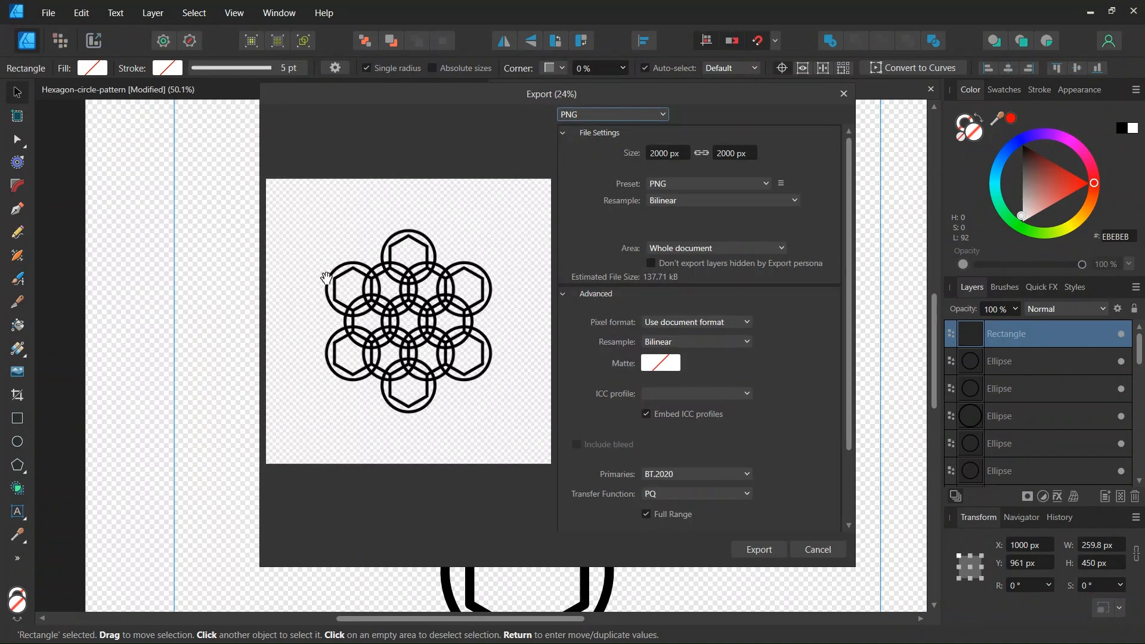
pyautogui.click(676, 249)
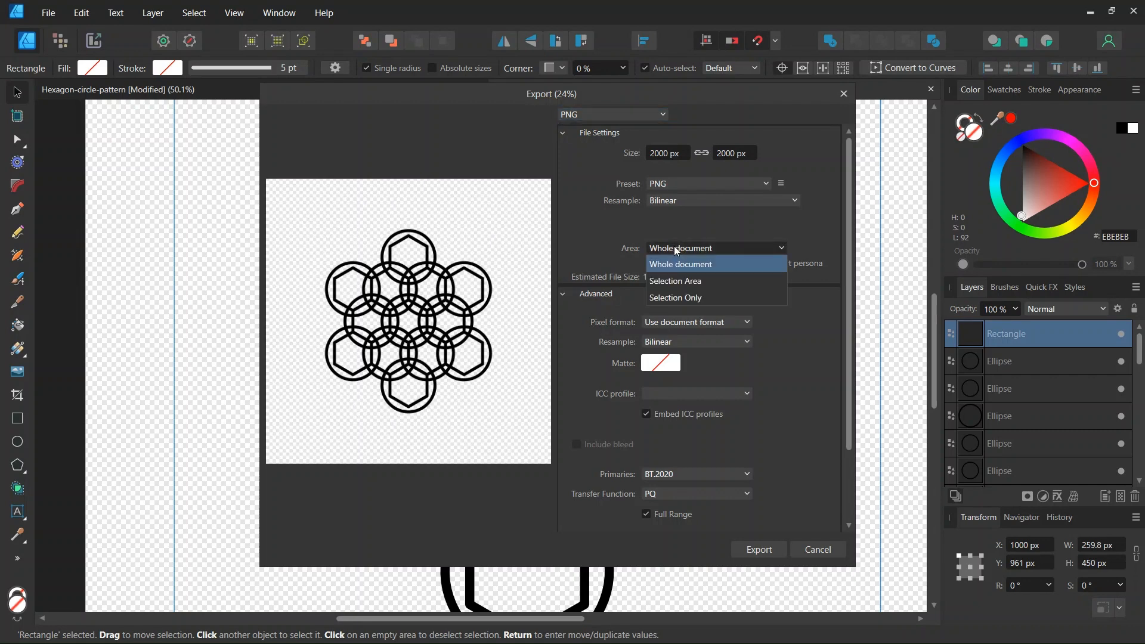
pyautogui.click(671, 281)
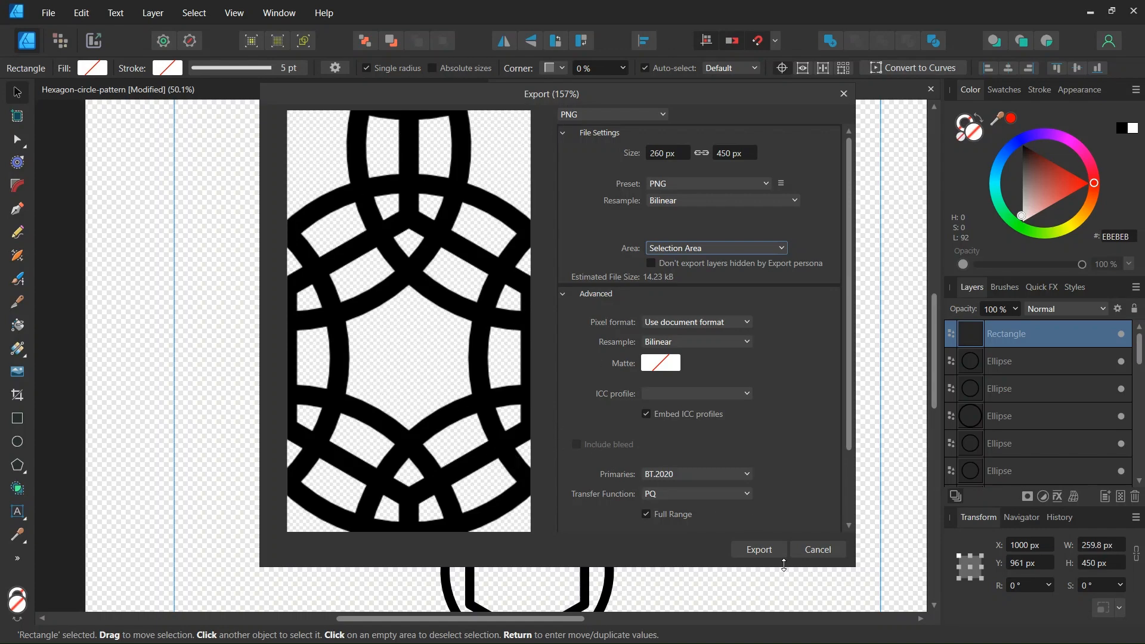
pyautogui.click(759, 548)
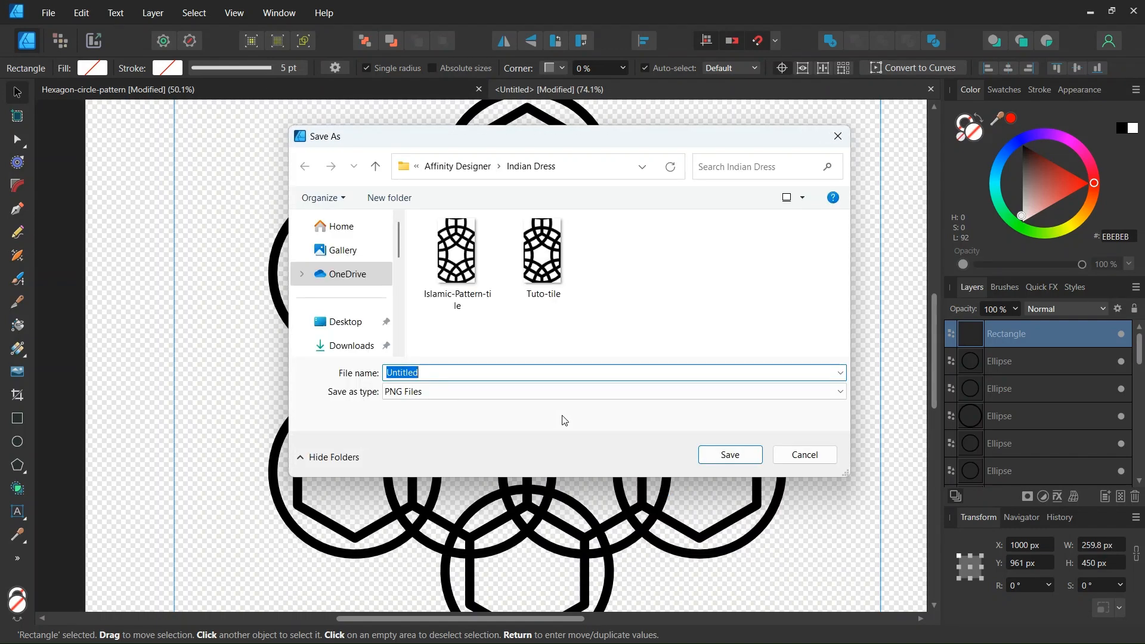
pyautogui.write('Tile')
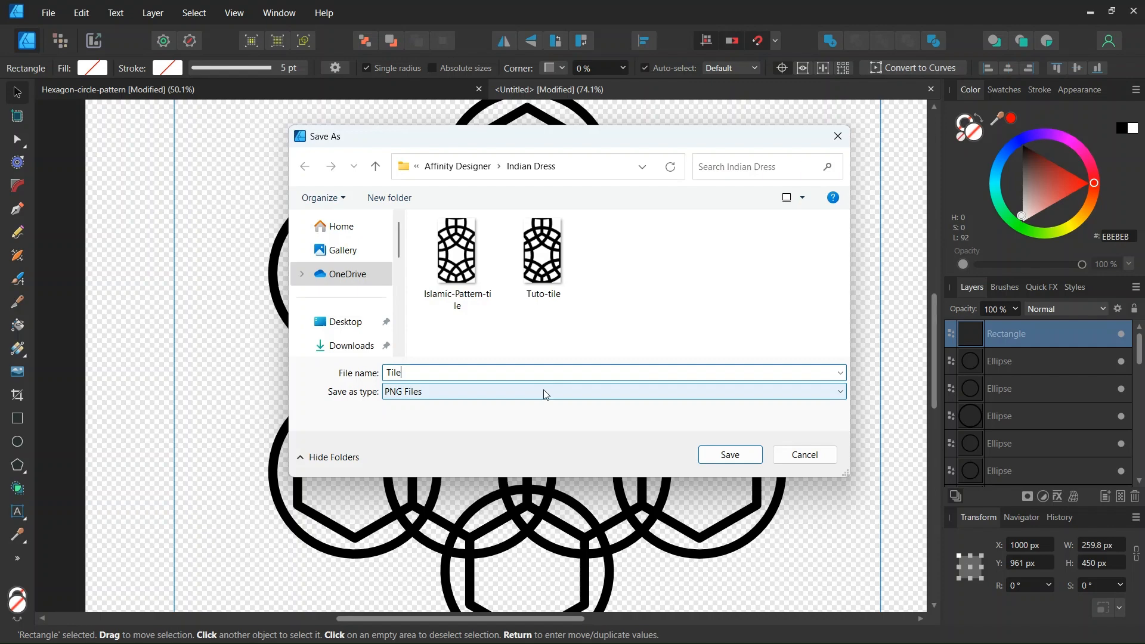
pyautogui.click(730, 454)
pyautogui.click(745, 454)
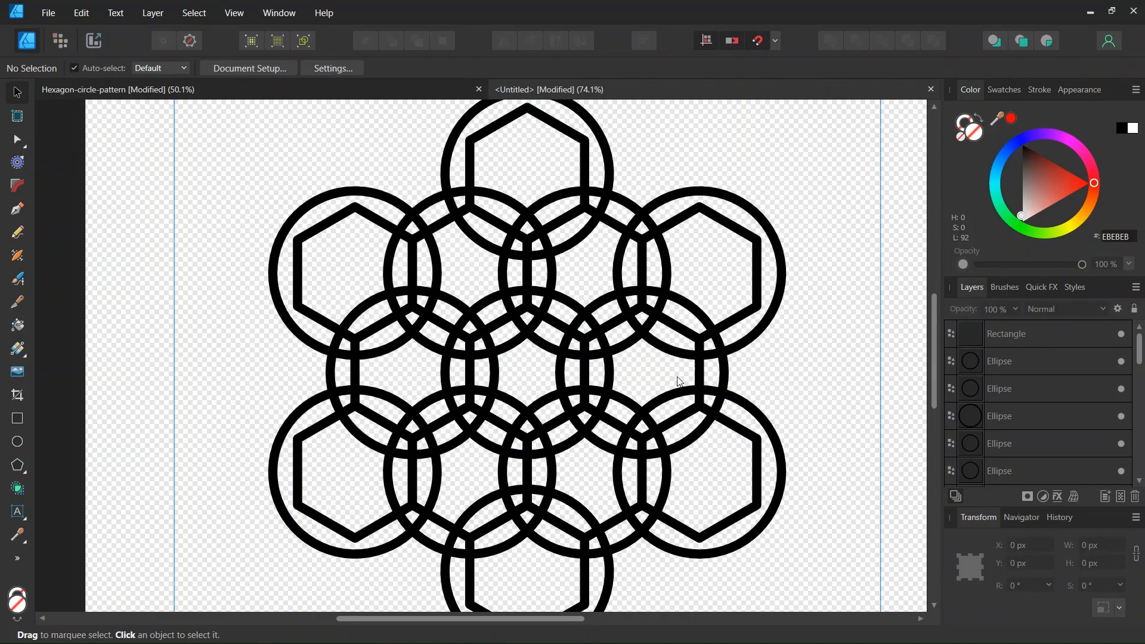
# Create a new landscape A5 document, 210 × 148 mm at 300 DPI.
pyautogui.scroll(-1, 680, 387)
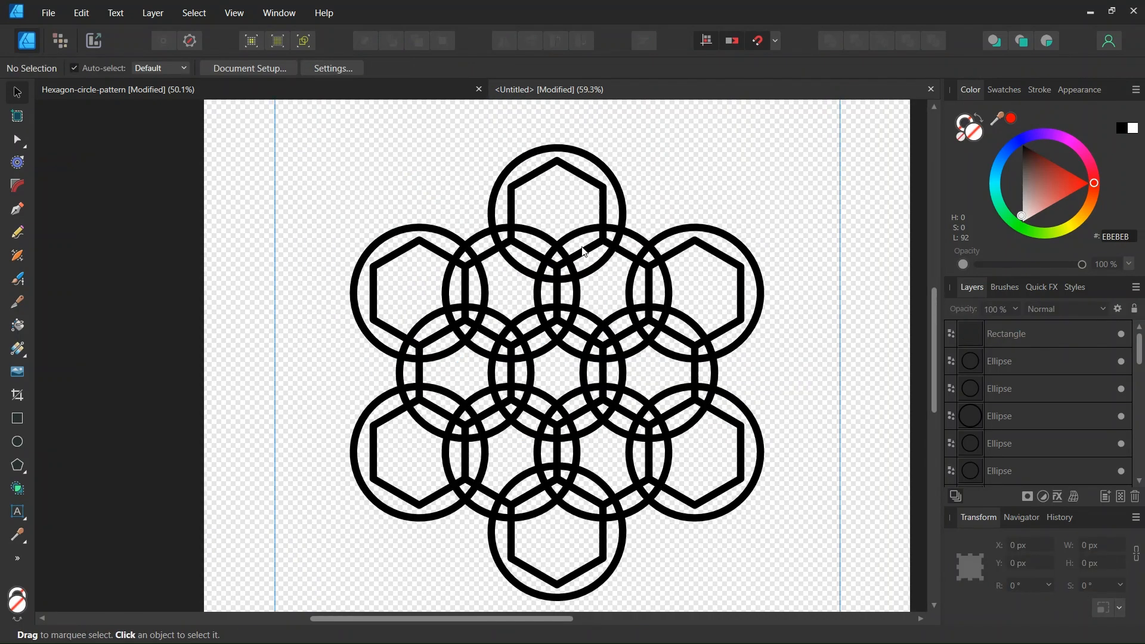
pyautogui.click(54, 10)
pyautogui.click(66, 50)
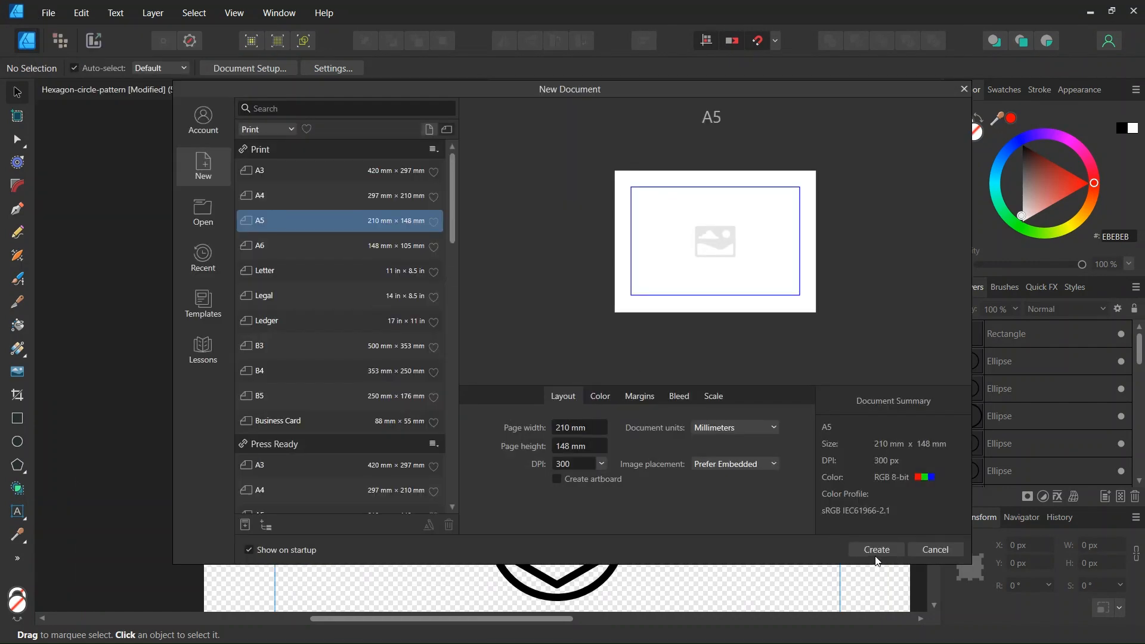
pyautogui.click(876, 549)
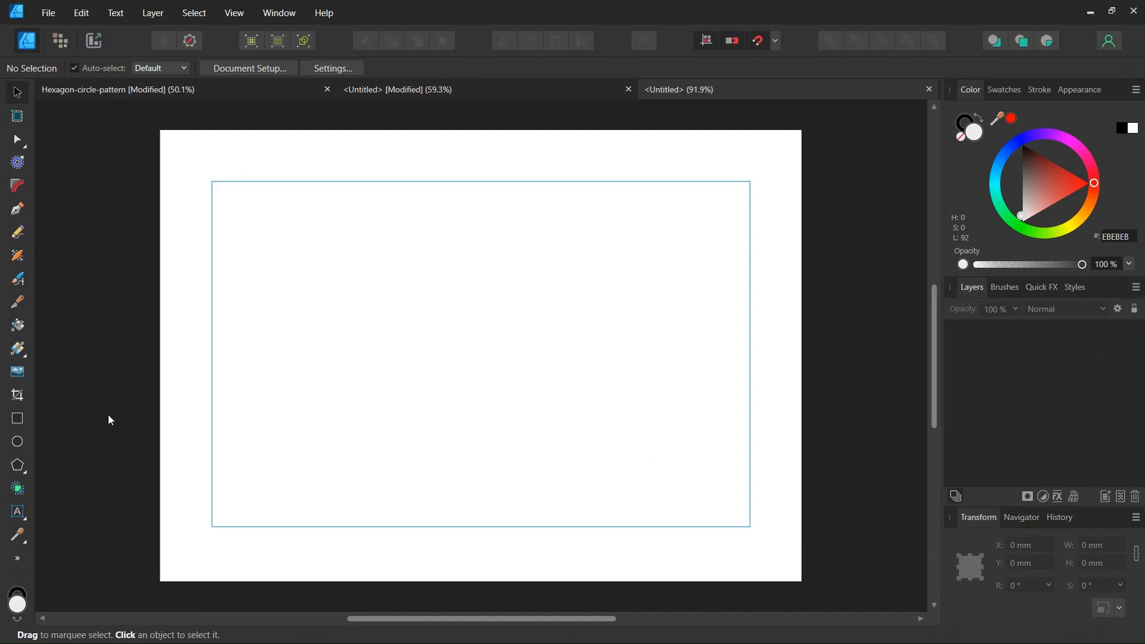
# Draw a rectangle with no fill and no stroke covering the whole 210 × 148 mm page, and duplicate it.
pyautogui.click(17, 419)
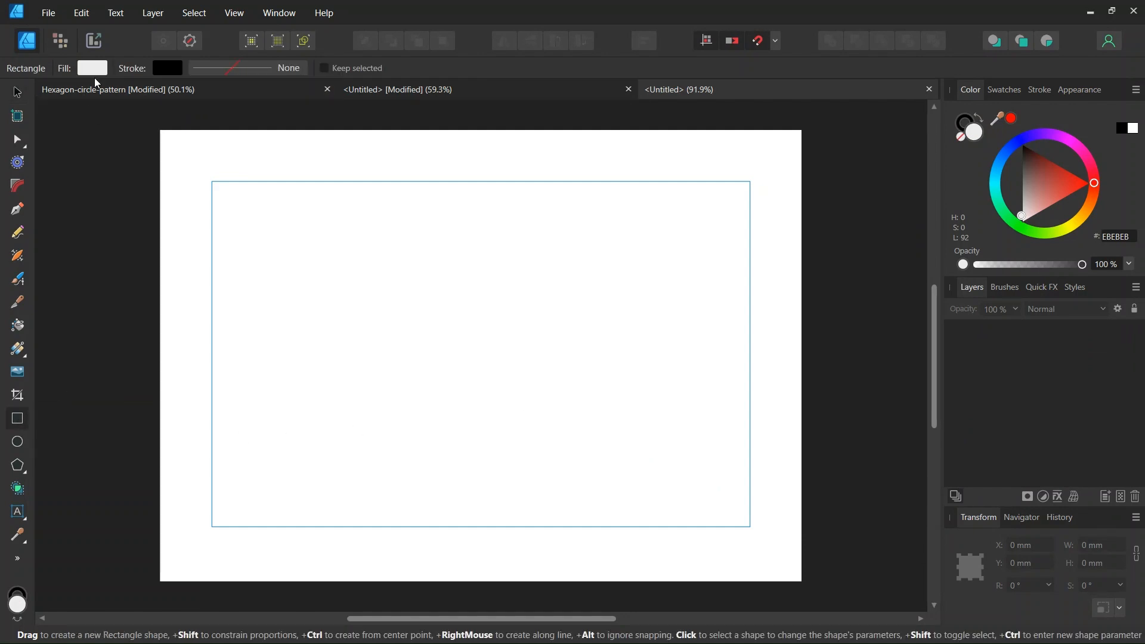
pyautogui.click(92, 68)
pyautogui.click(234, 96)
pyautogui.click(167, 66)
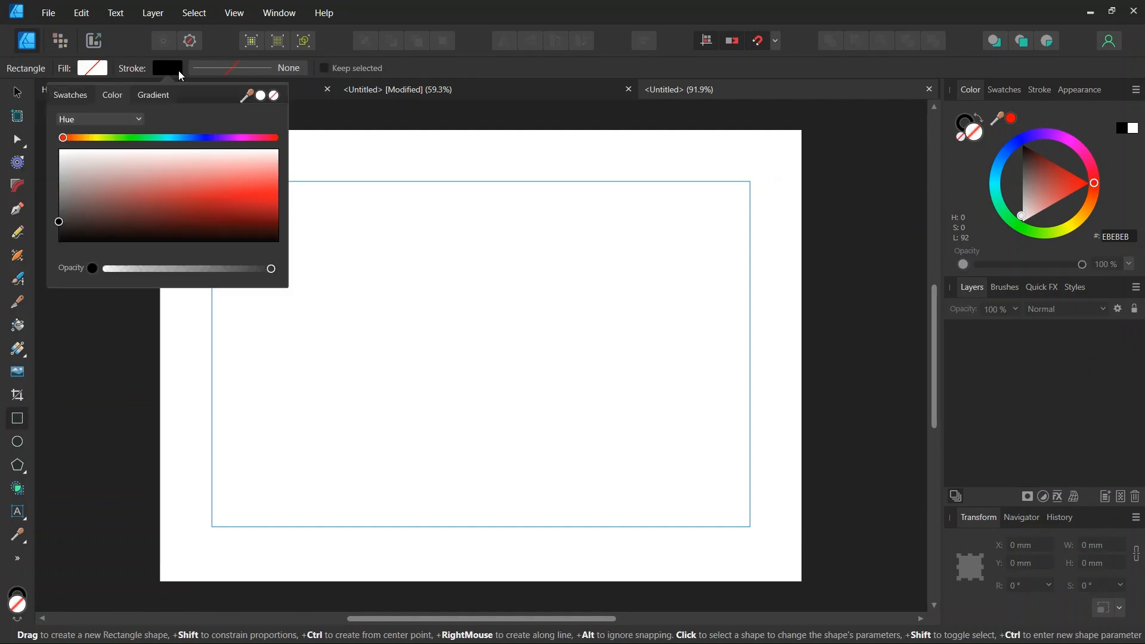
pyautogui.click(273, 95)
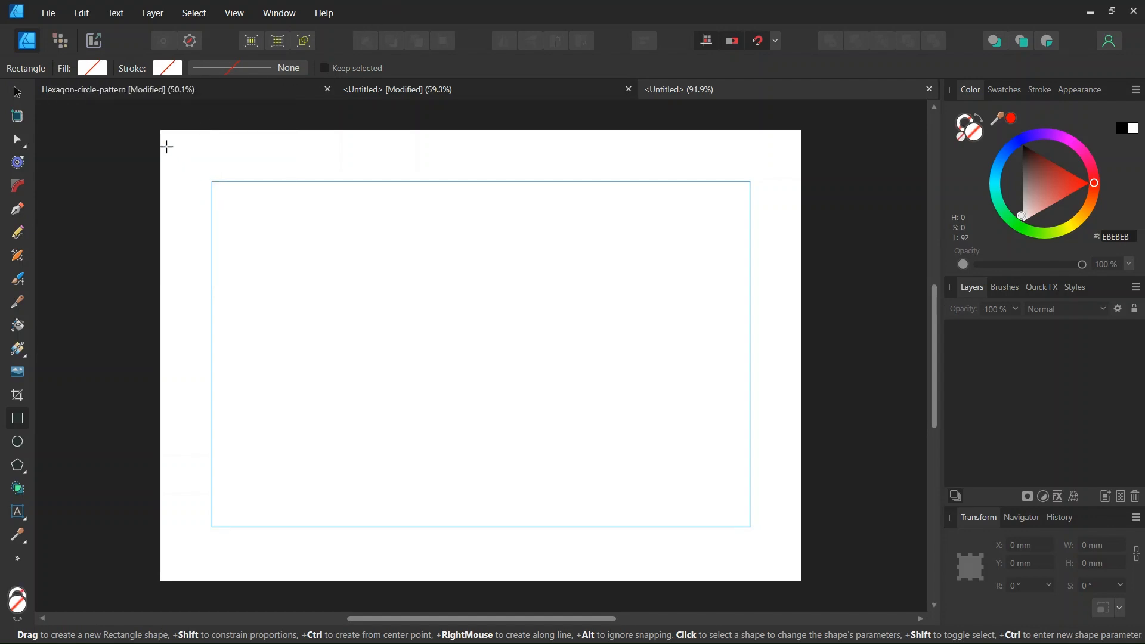
pyautogui.moveTo(159, 130)
pyautogui.mouseDown()
pyautogui.moveTo(596, 411)
pyautogui.moveTo(693, 519)
pyautogui.moveTo(801, 581)
pyautogui.mouseUp()
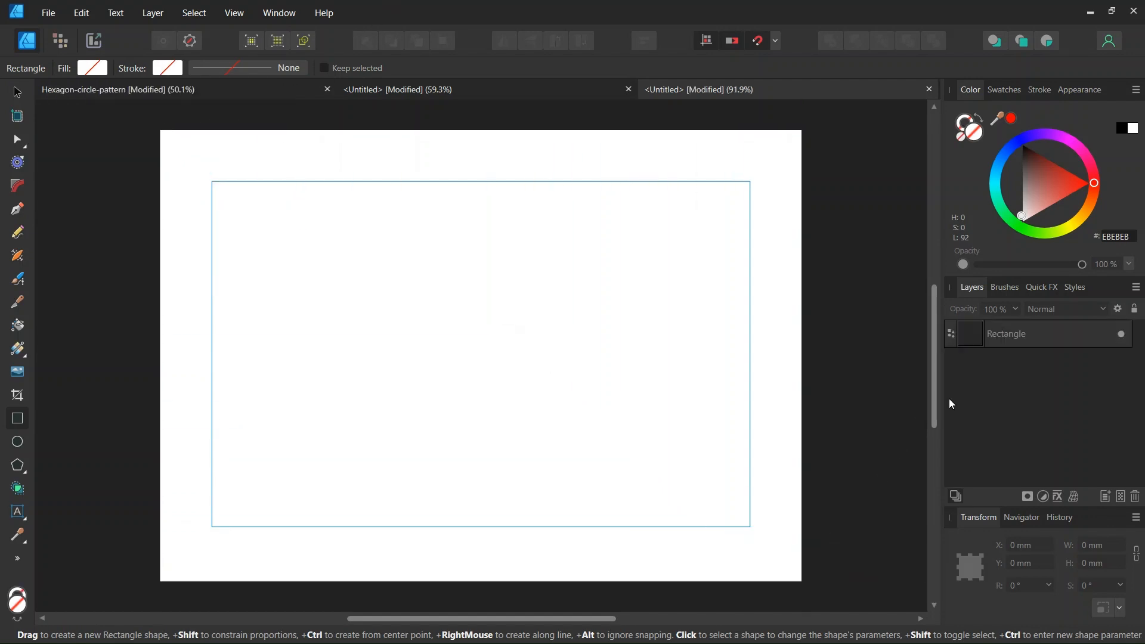
pyautogui.click(1006, 340)
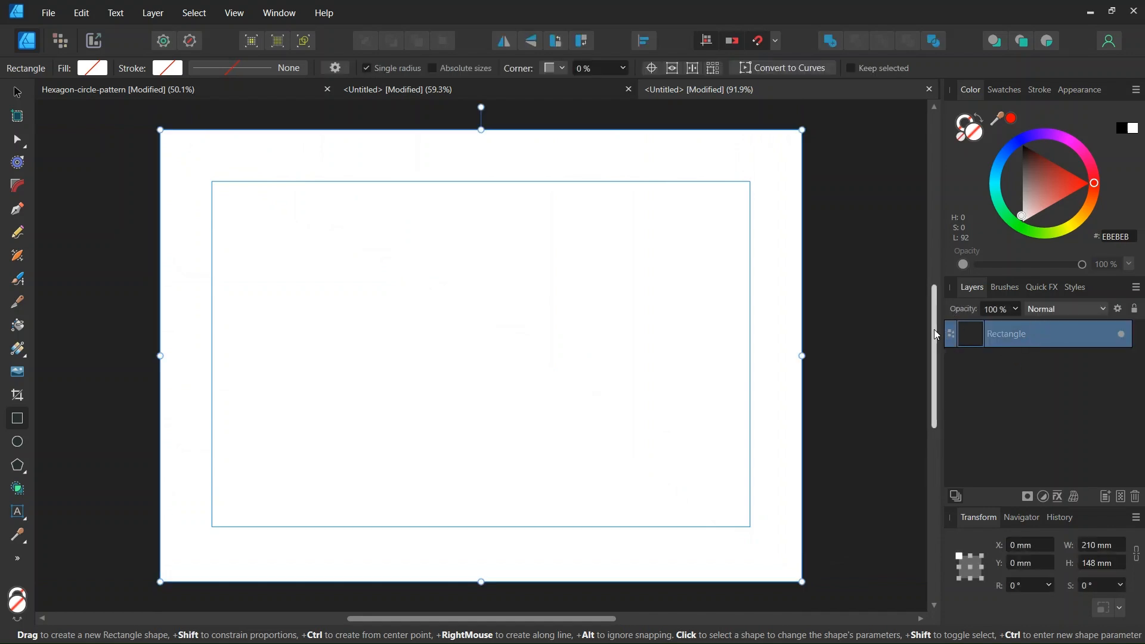
pyautogui.hotkey('ctrl', 'j')
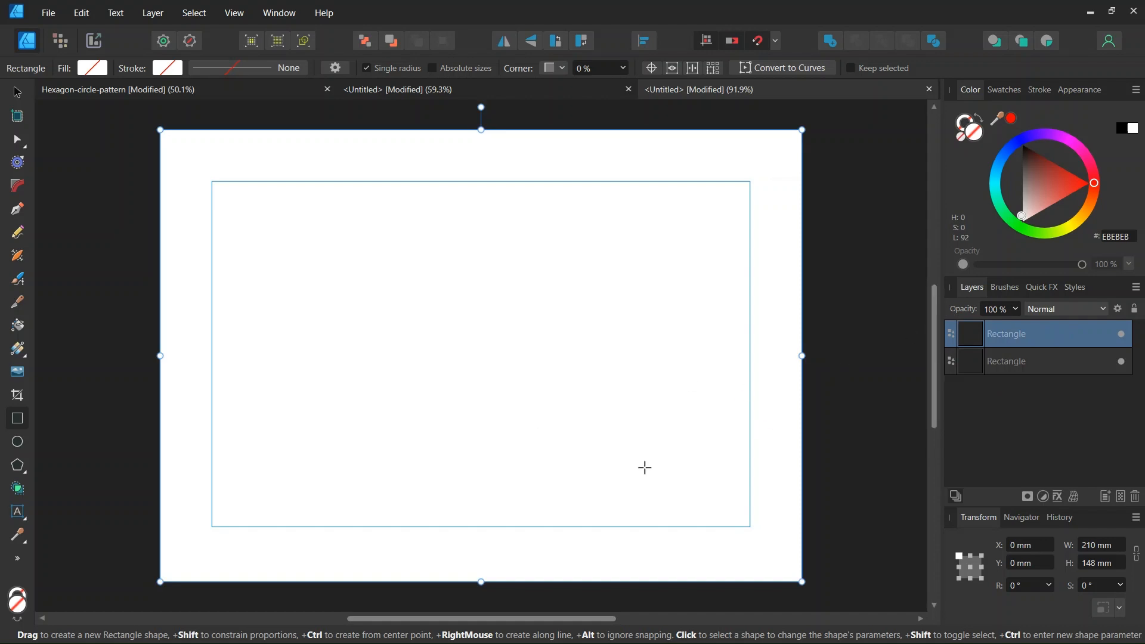
pyautogui.click(1000, 371)
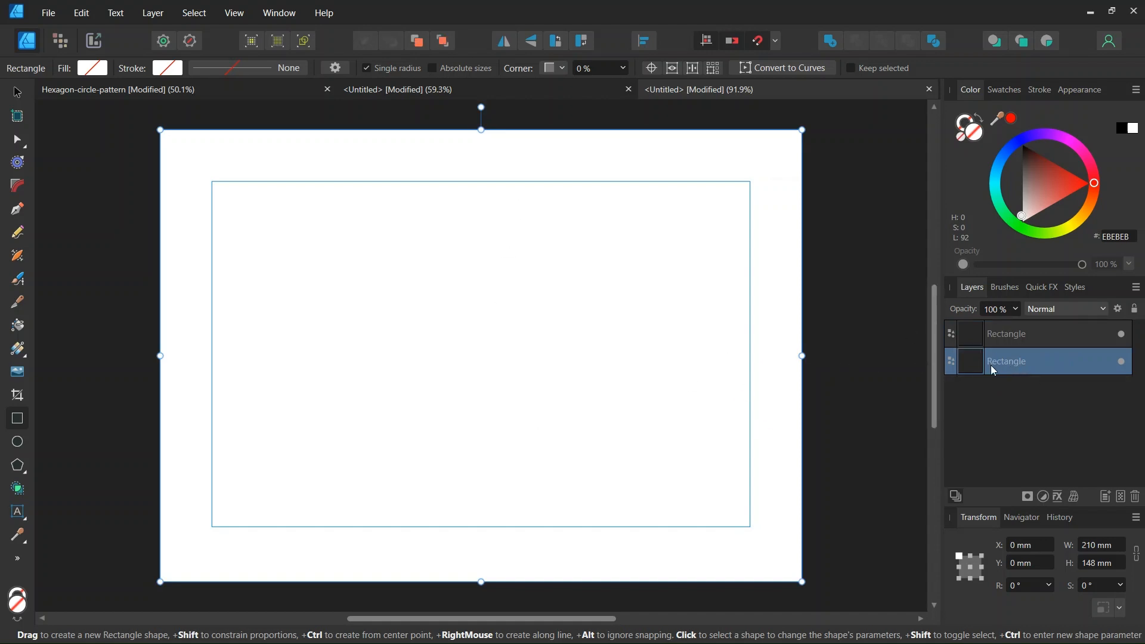
pyautogui.scroll(-1, 649, 336)
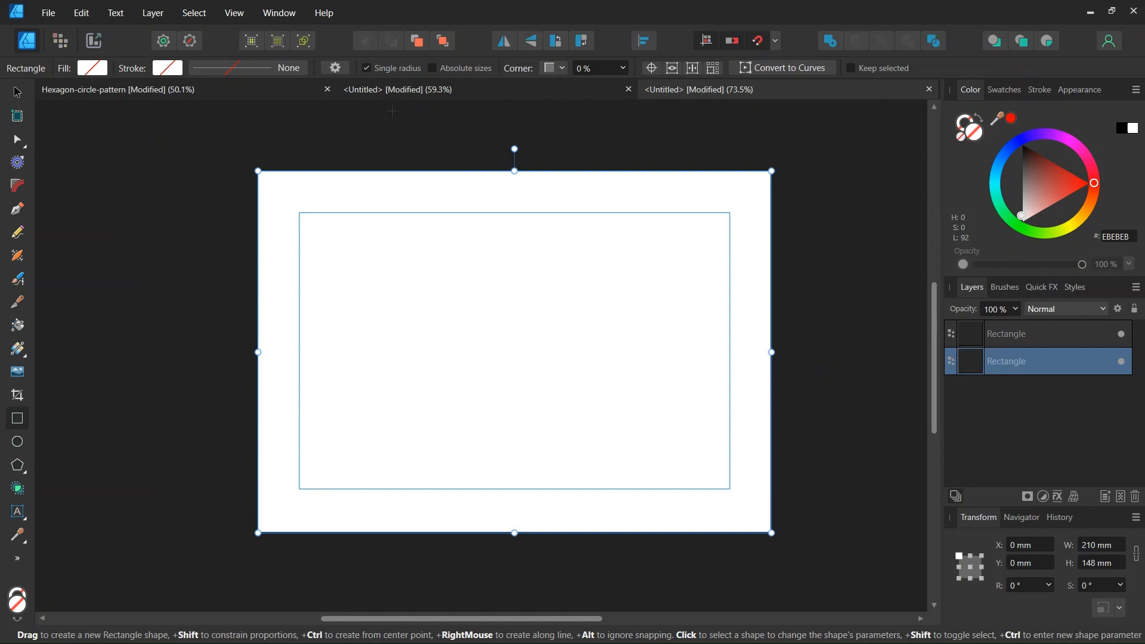
pyautogui.click(999, 337)
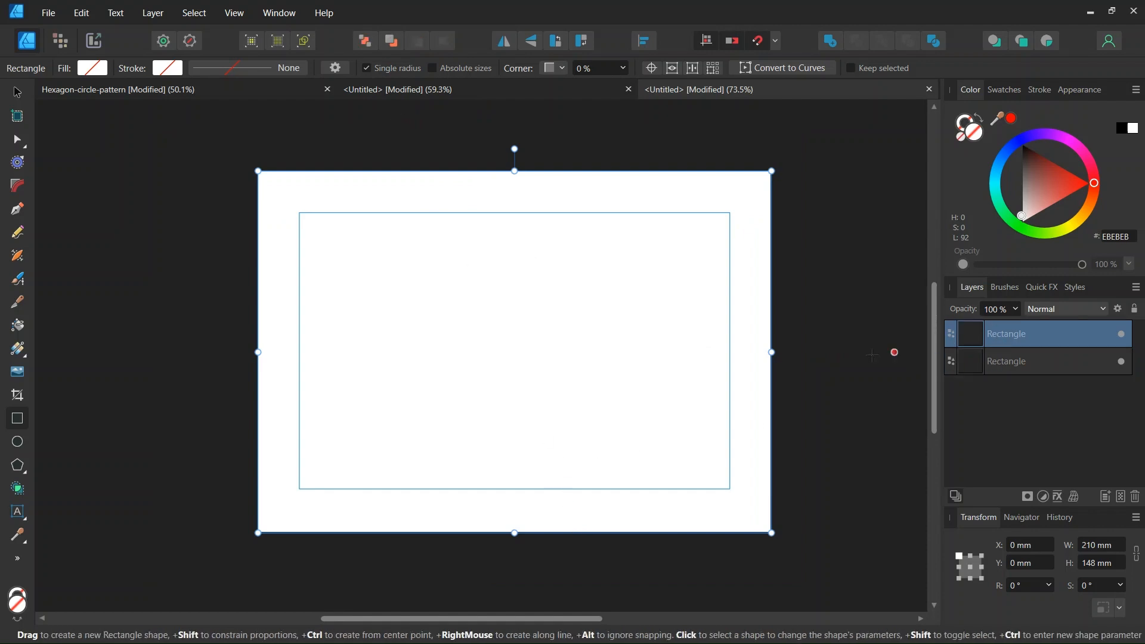
pyautogui.click(424, 186)
pyautogui.click(451, 233)
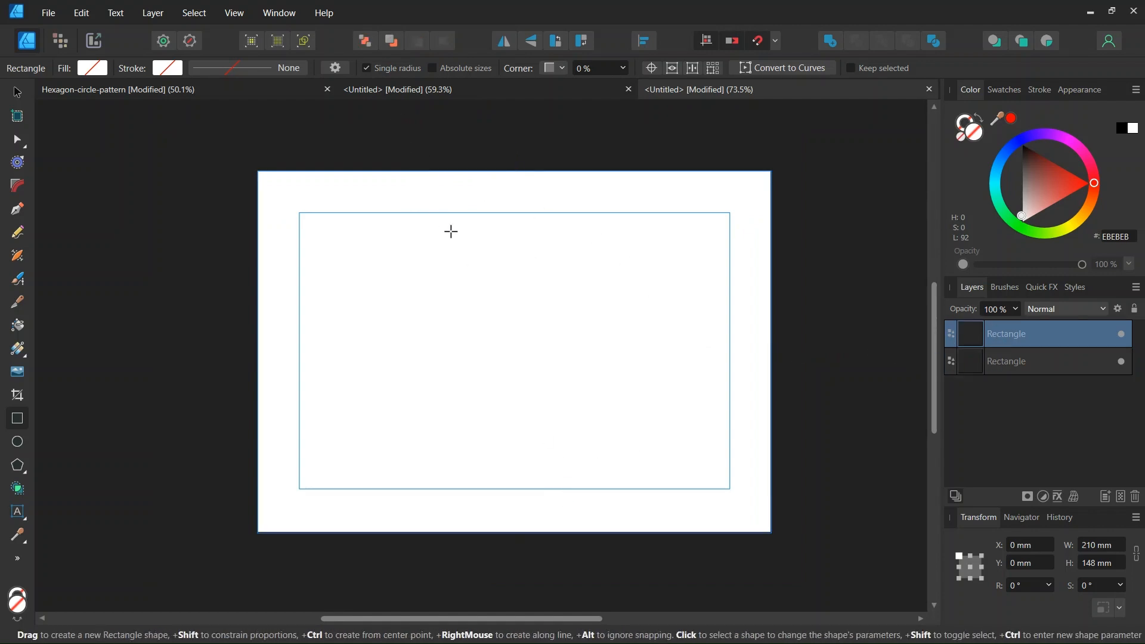
pyautogui.scroll(-1, 451, 233)
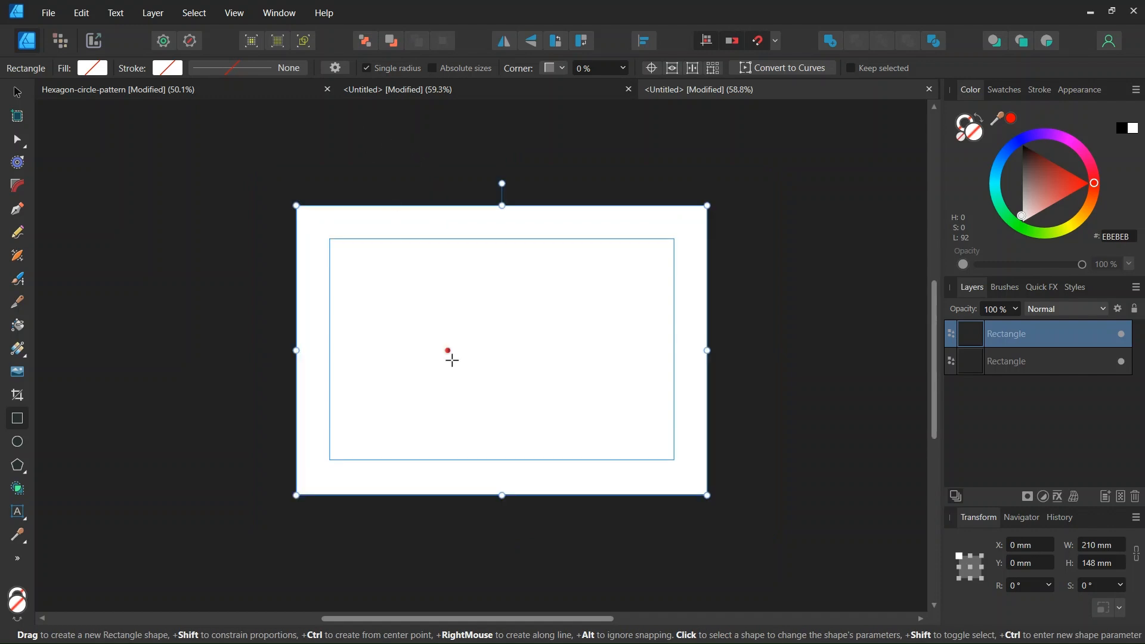
# Apply a linear gradient fill to the lower rectangle, running diagonally from above its upper-left part to below its lower-right part.
pyautogui.click(980, 368)
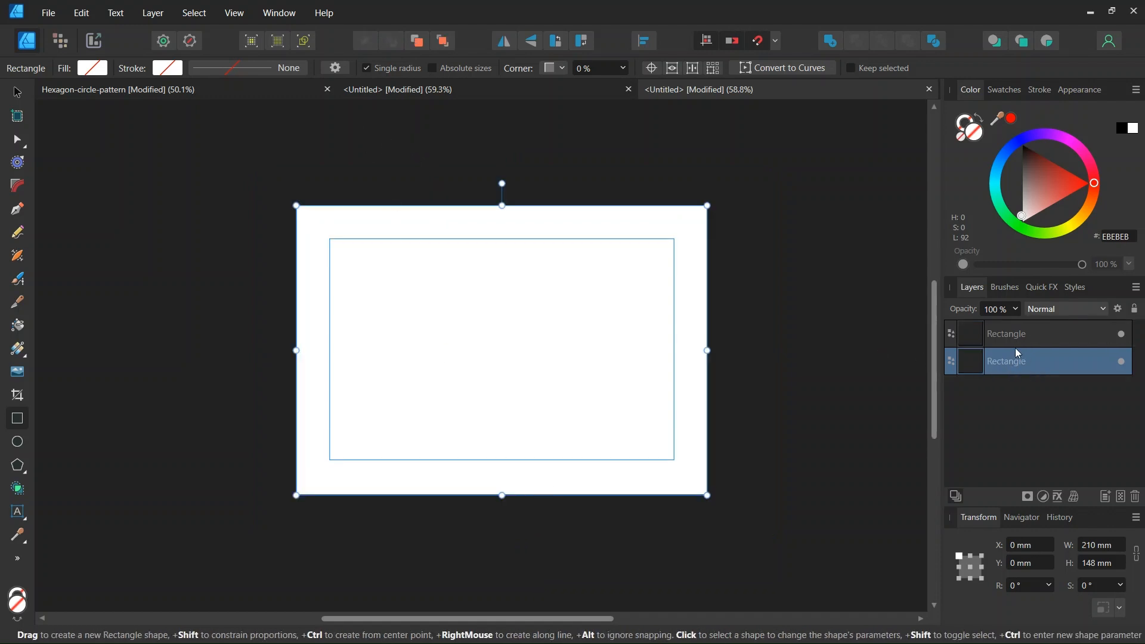
pyautogui.click(16, 350)
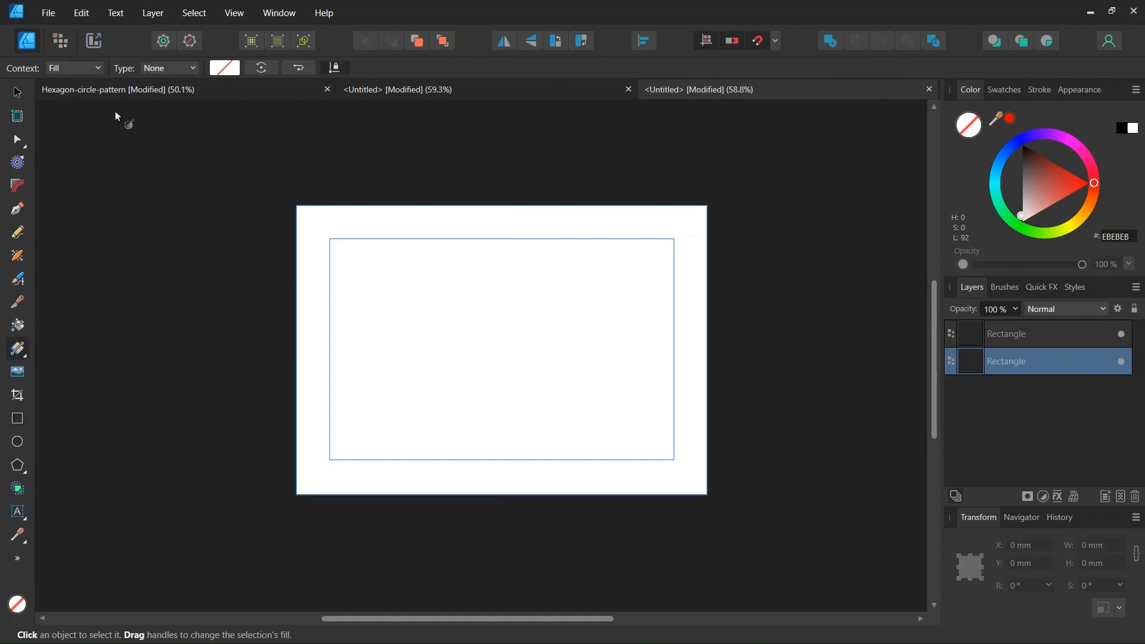
pyautogui.click(163, 68)
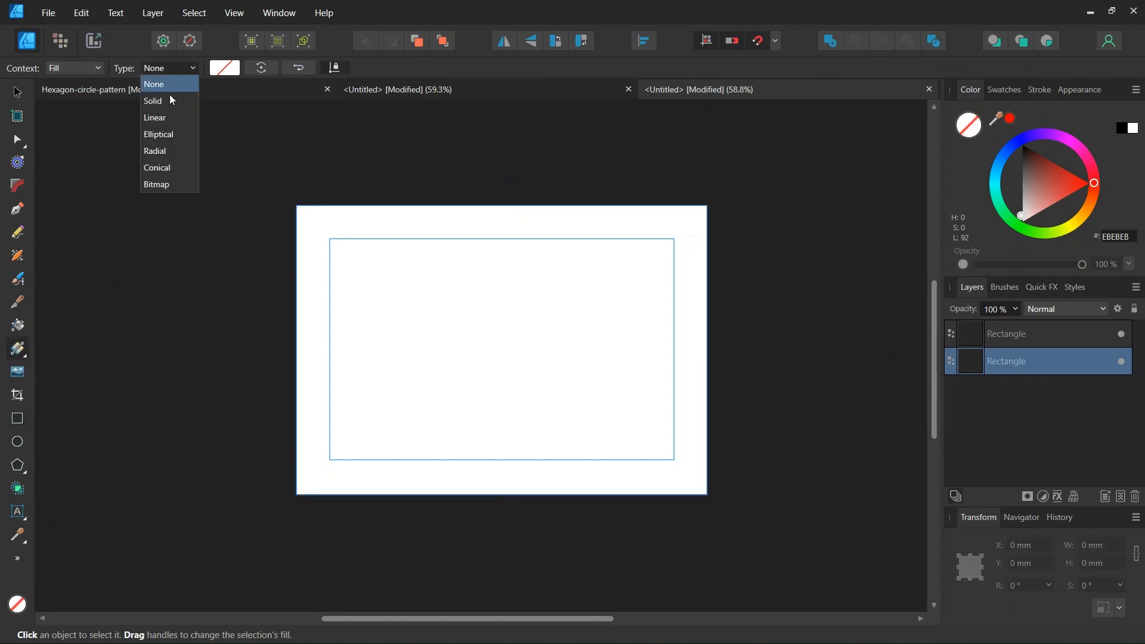
pyautogui.click(163, 117)
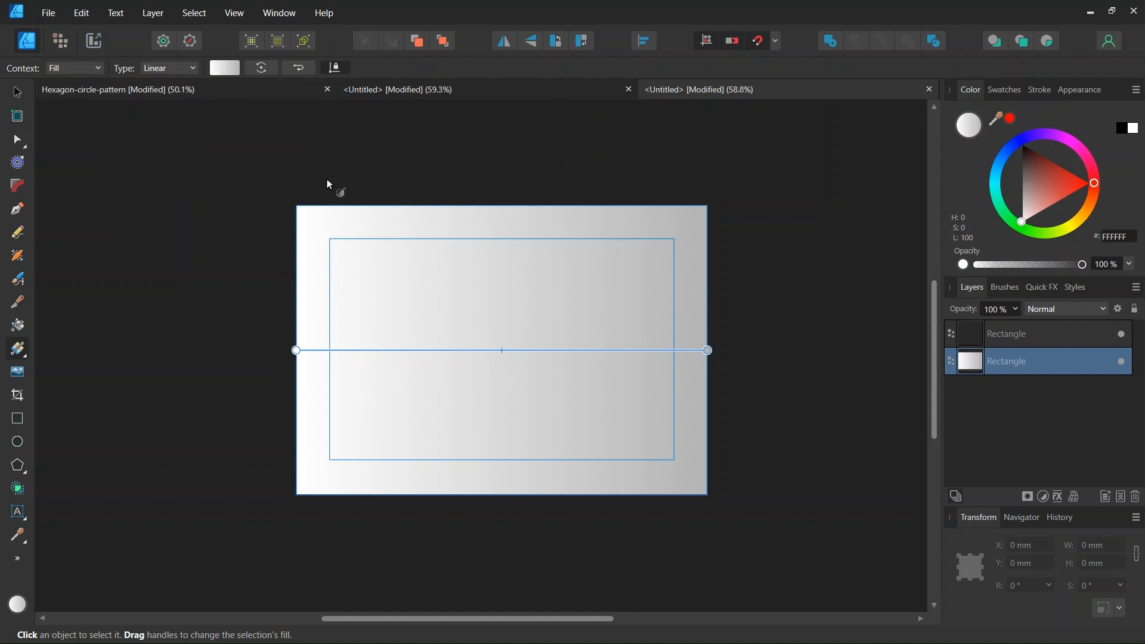
pyautogui.scroll(-1, 331, 158)
pyautogui.moveTo(337, 134); pyautogui.dragTo(539, 504)
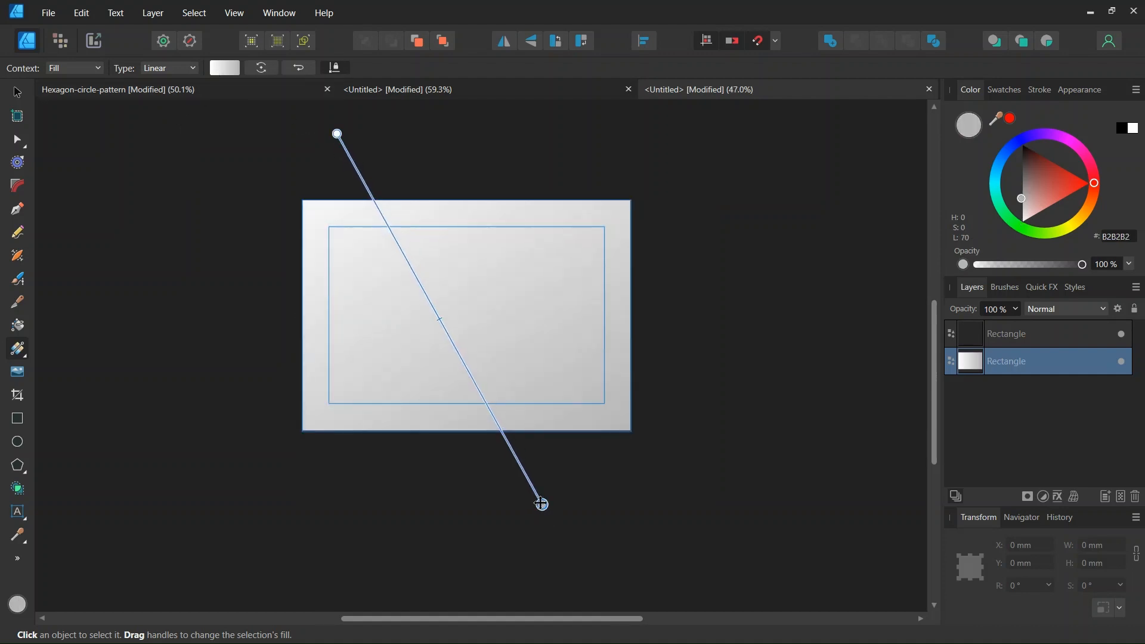
pyautogui.moveTo(337, 133); pyautogui.dragTo(344, 133)
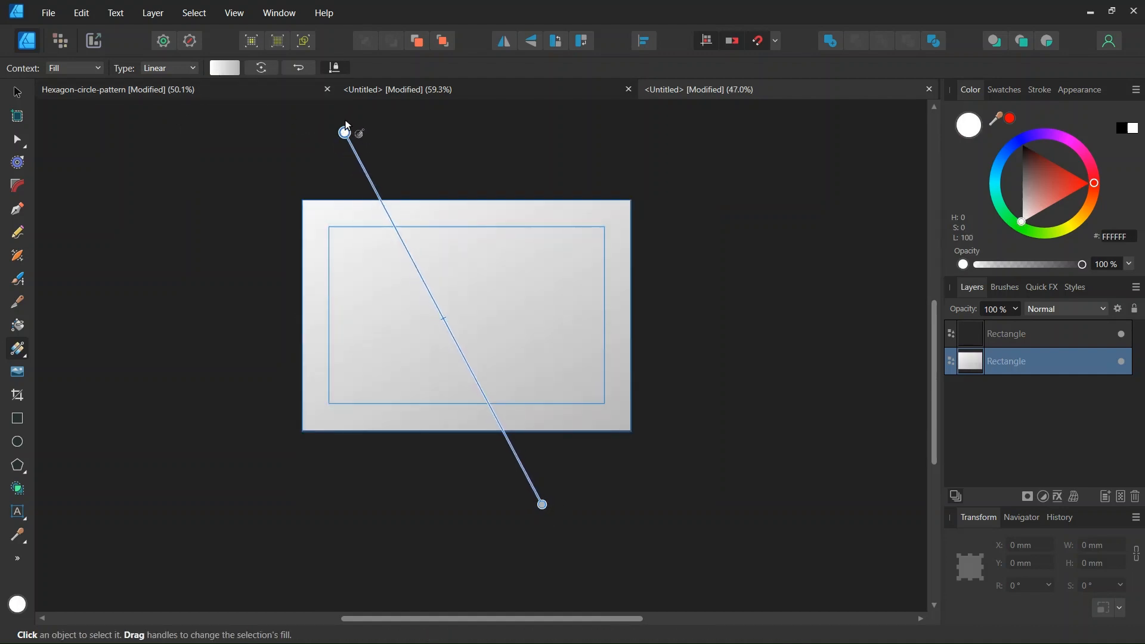
# Set the gradient's start colour to turquoise 00DAC1 and its end colour to a darker green.
pyautogui.click(225, 67)
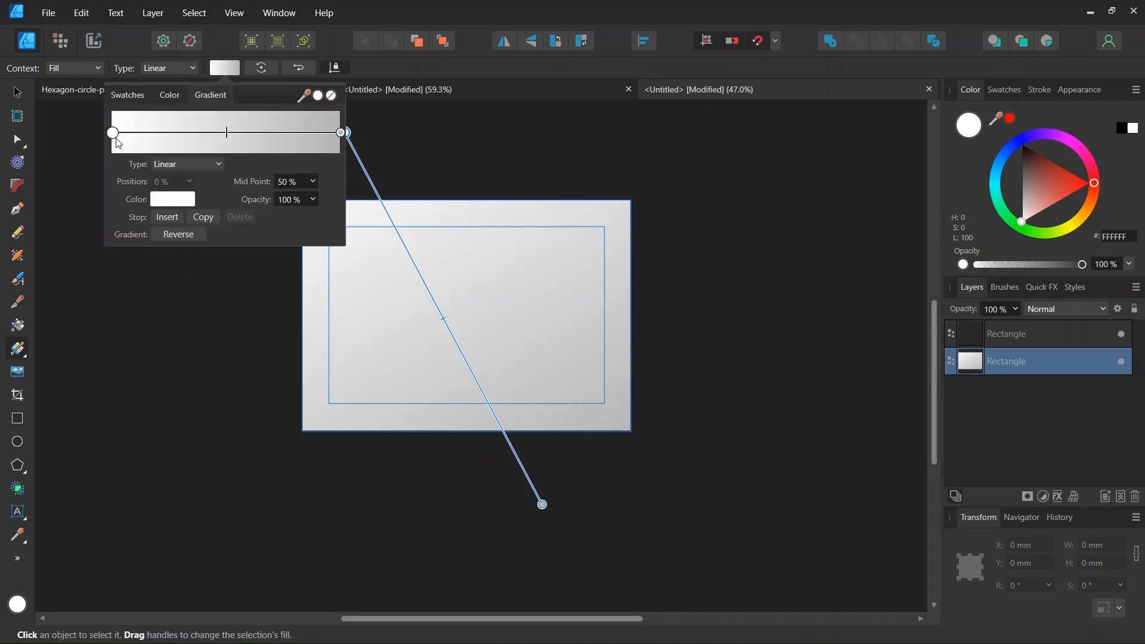
pyautogui.click(173, 201)
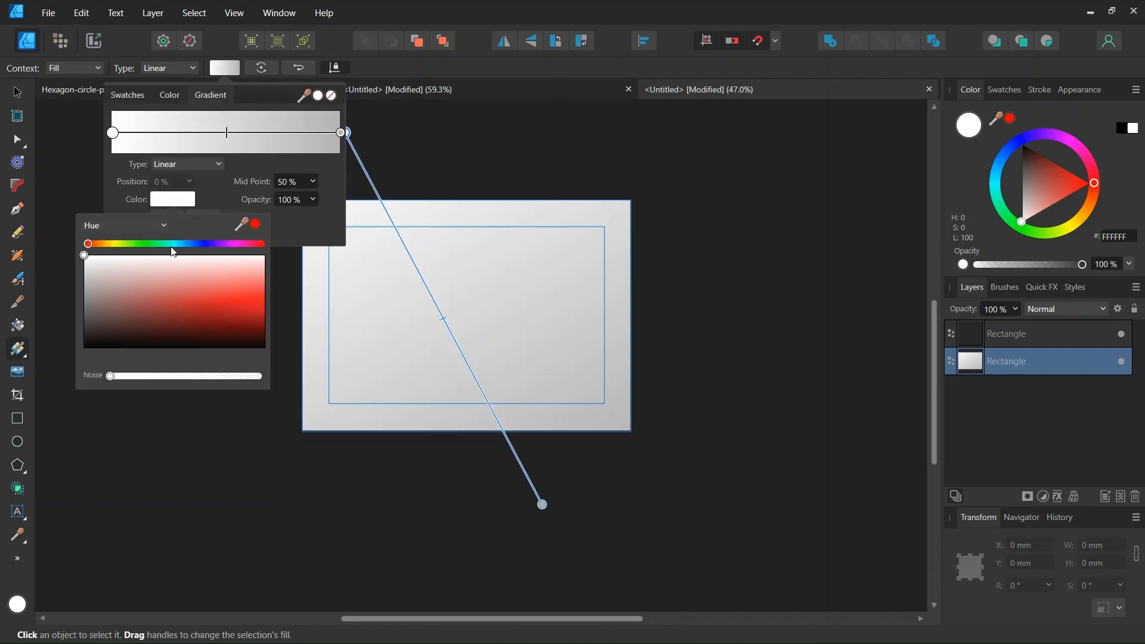
pyautogui.click(172, 247)
pyautogui.moveTo(245, 296); pyautogui.dragTo(271, 313)
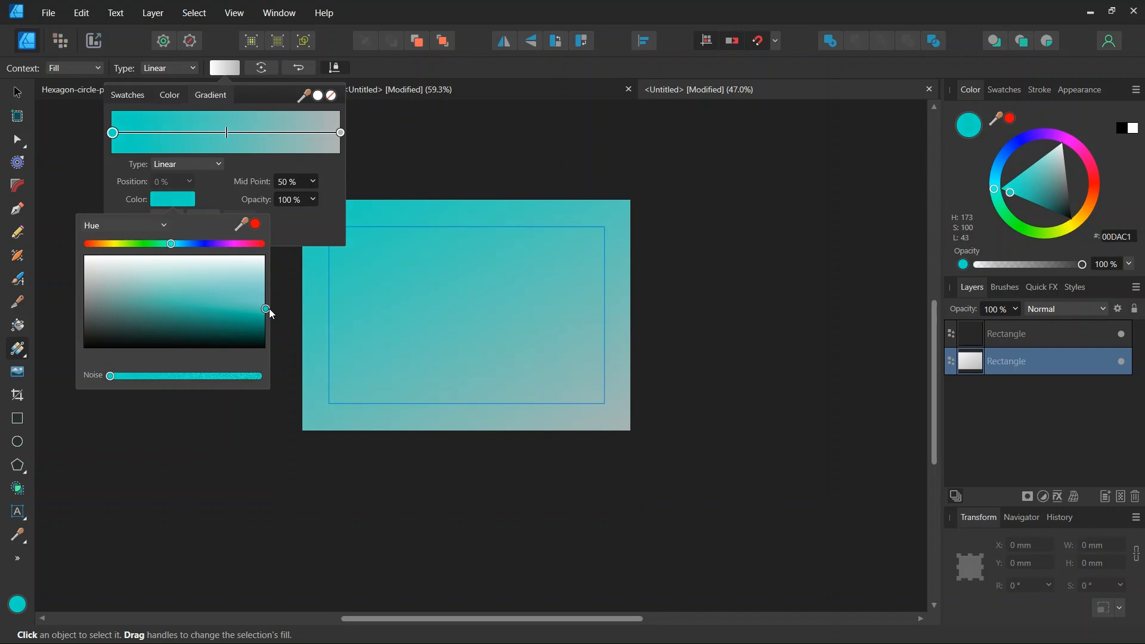
pyautogui.click(341, 132)
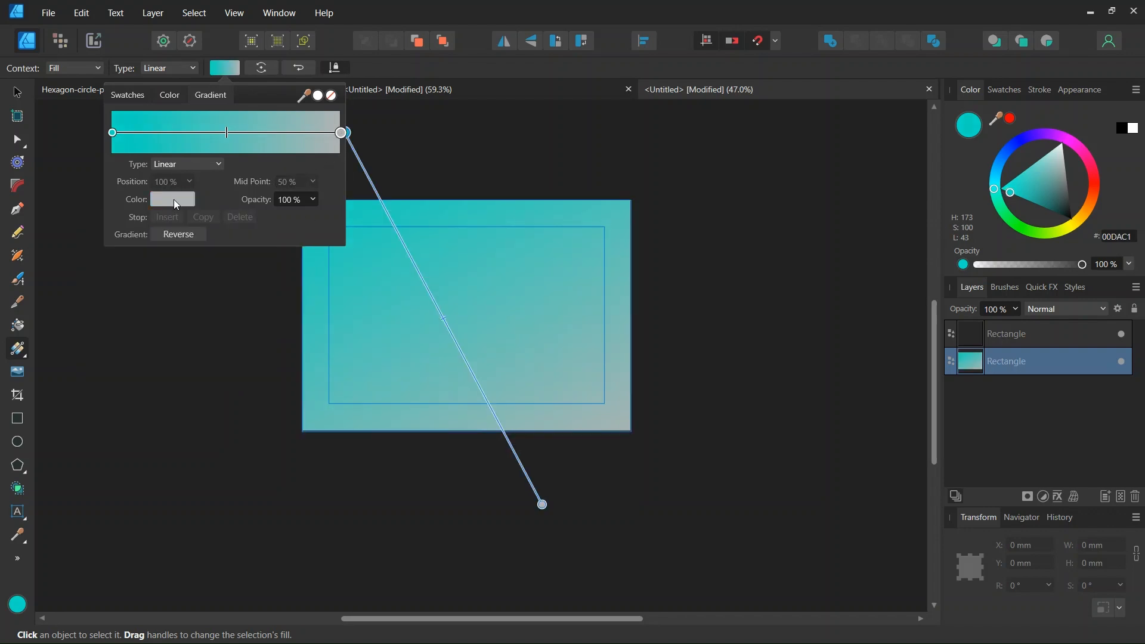
pyautogui.click(174, 201)
pyautogui.click(166, 244)
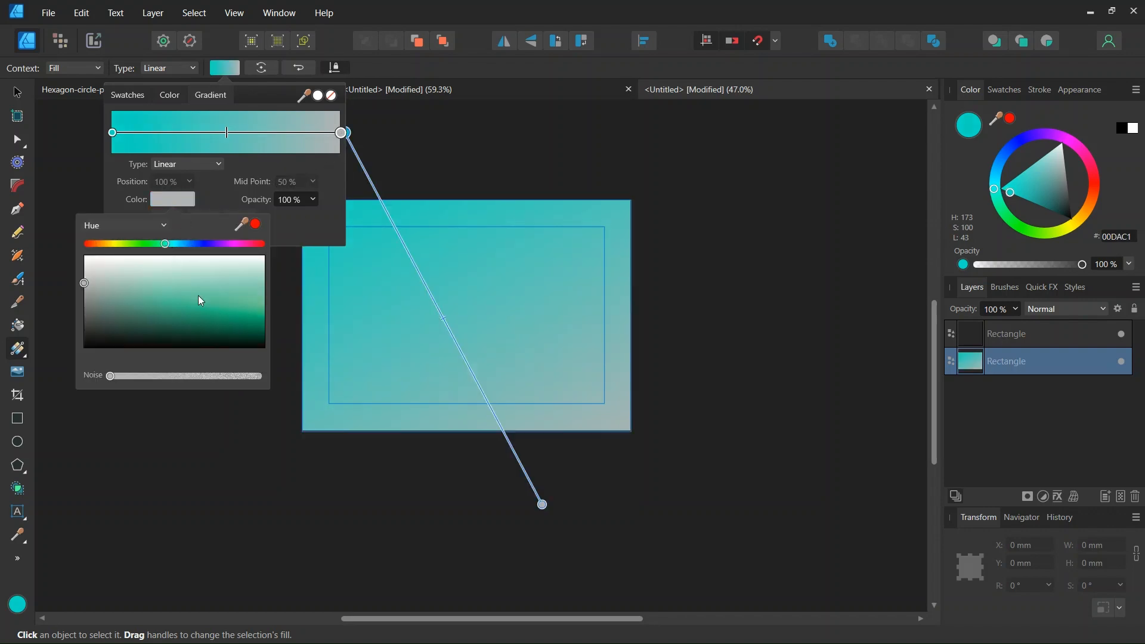
pyautogui.click(232, 312)
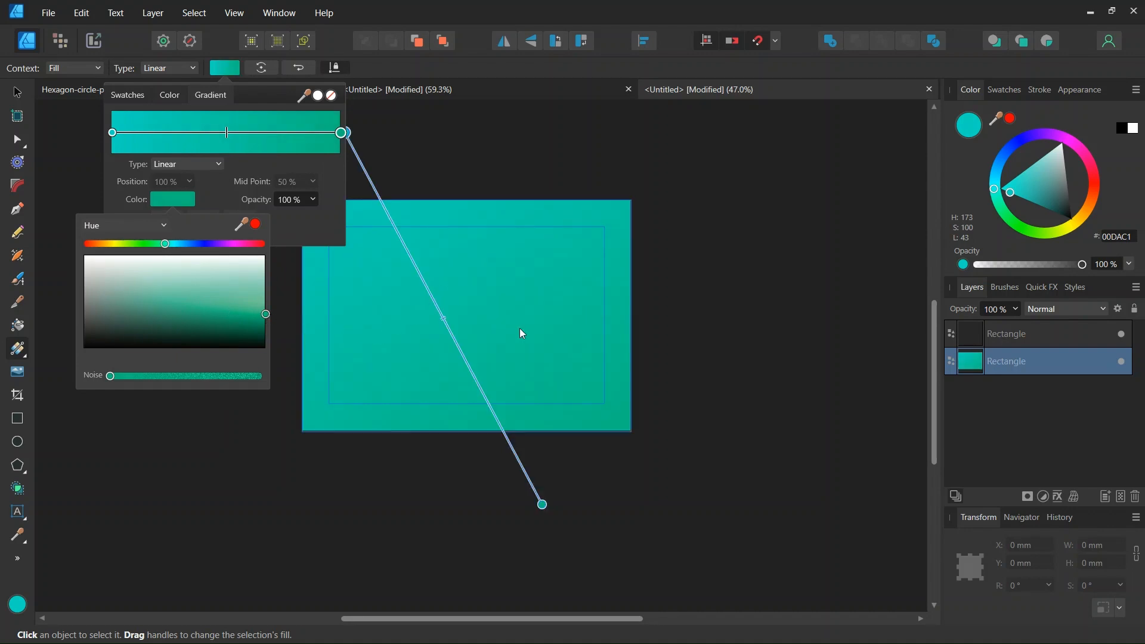
# Add 26% noise to the turquoise start colour of the lower rectangle's gradient.
pyautogui.click(963, 264)
pyautogui.moveTo(993, 265); pyautogui.dragTo(1004, 265)
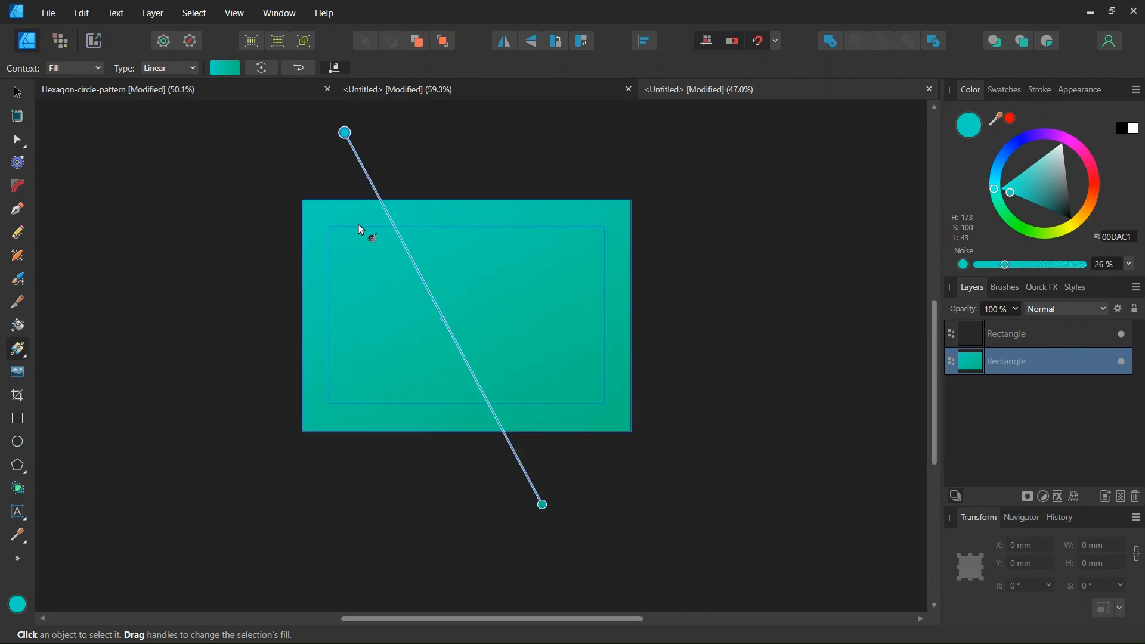
# Select the upper unfilled rectangle and load the Tile image as the Vector Flood Fill bitmap.
pyautogui.click(18, 94)
pyautogui.scroll(1, 328, 283)
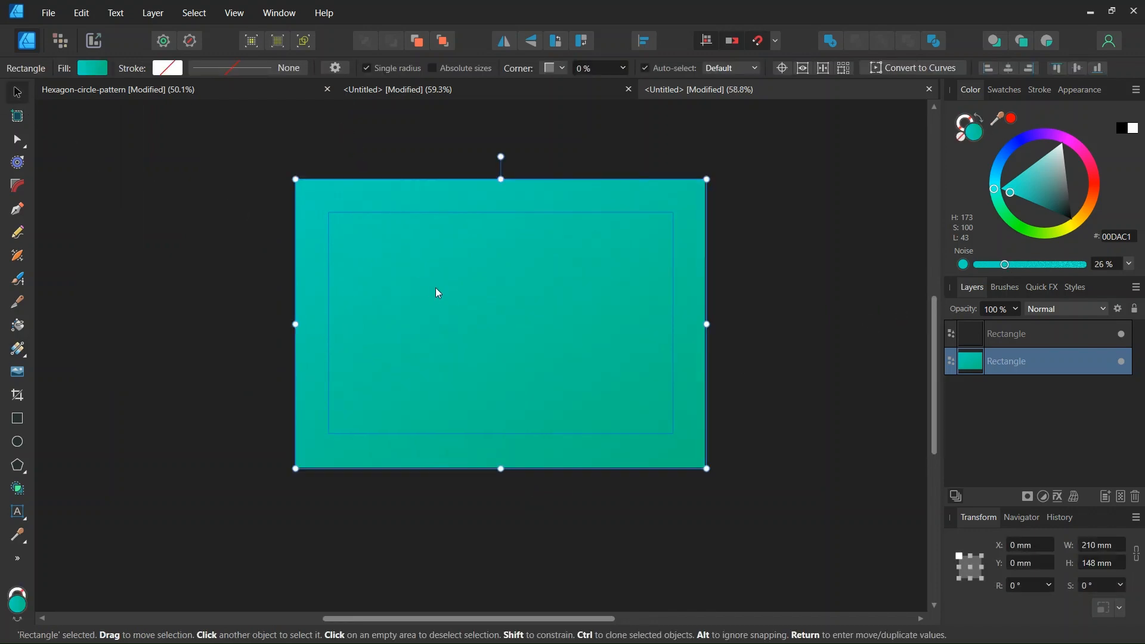
pyautogui.click(1026, 337)
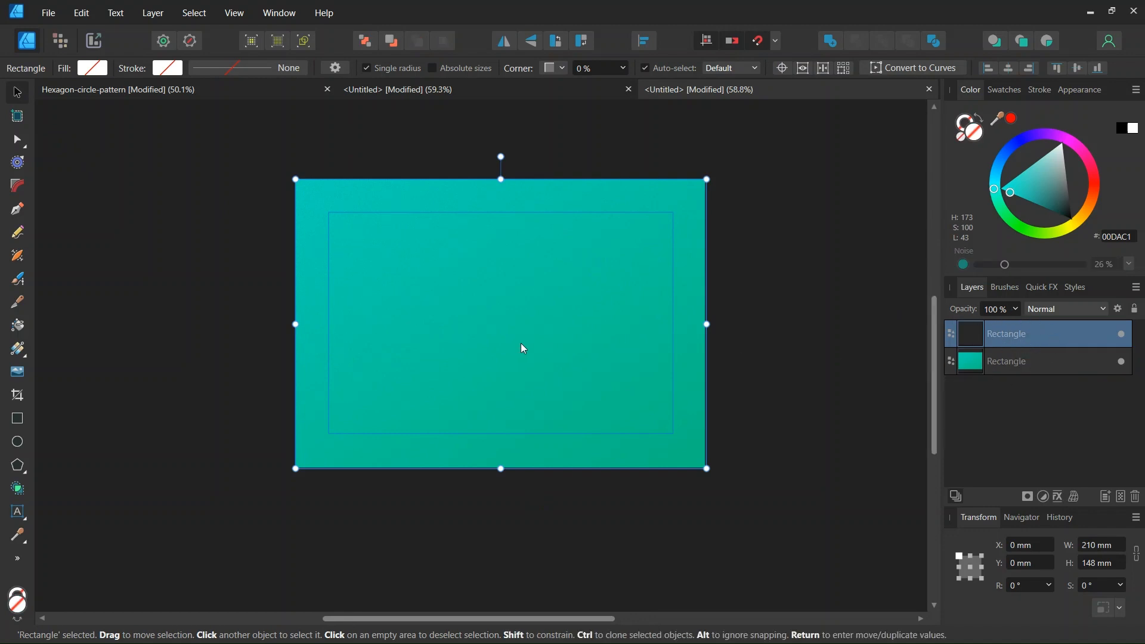
pyautogui.click(26, 318)
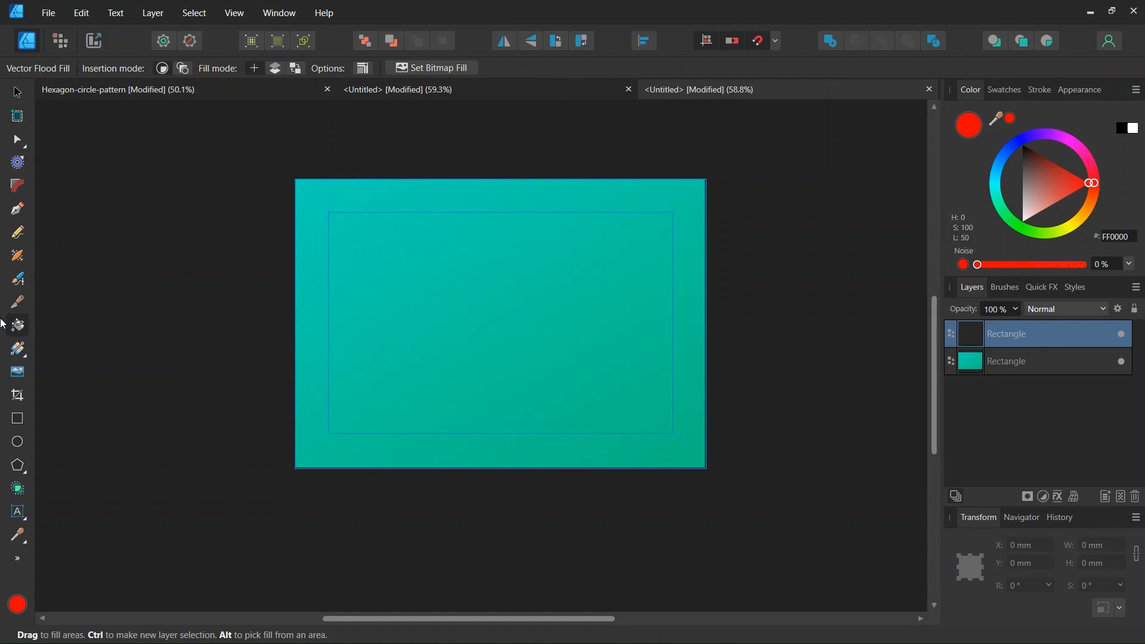
pyautogui.click(424, 69)
pyautogui.doubleClick(708, 249)
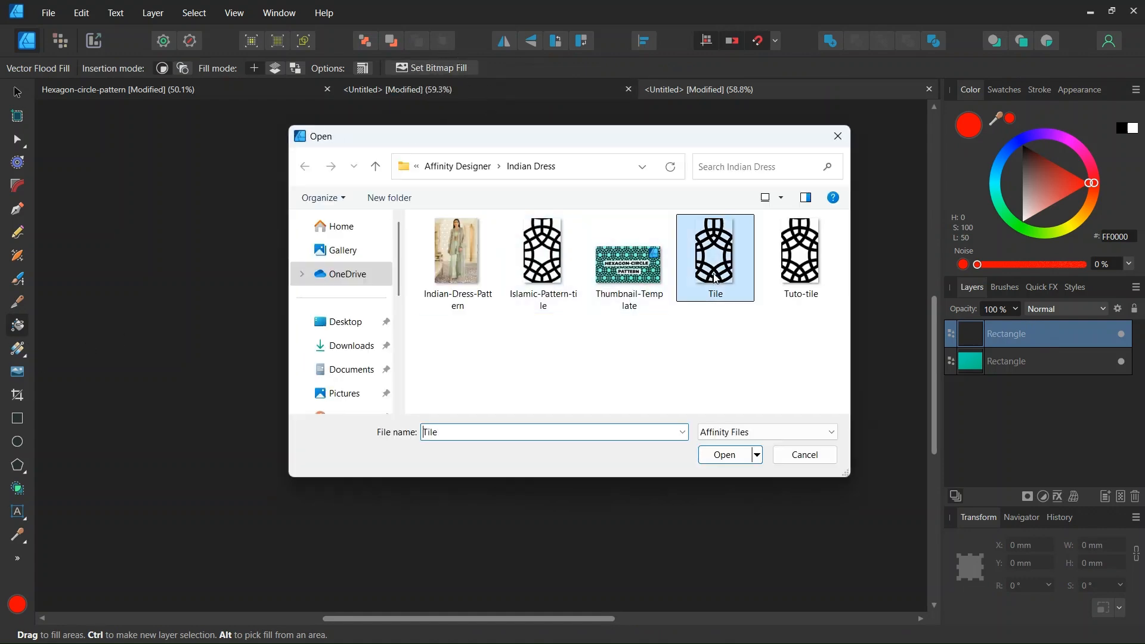
# Flood-fill the page area with the tile bitmap and slightly enlarge the repeating pattern.
pyautogui.scroll(1, 475, 310)
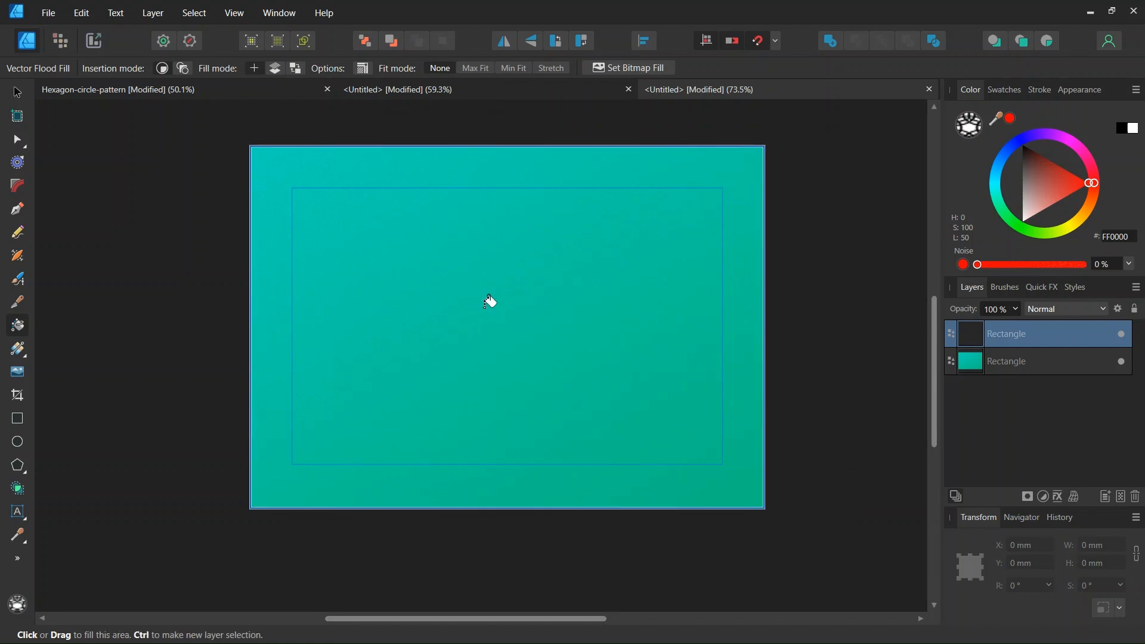
pyautogui.click(485, 307)
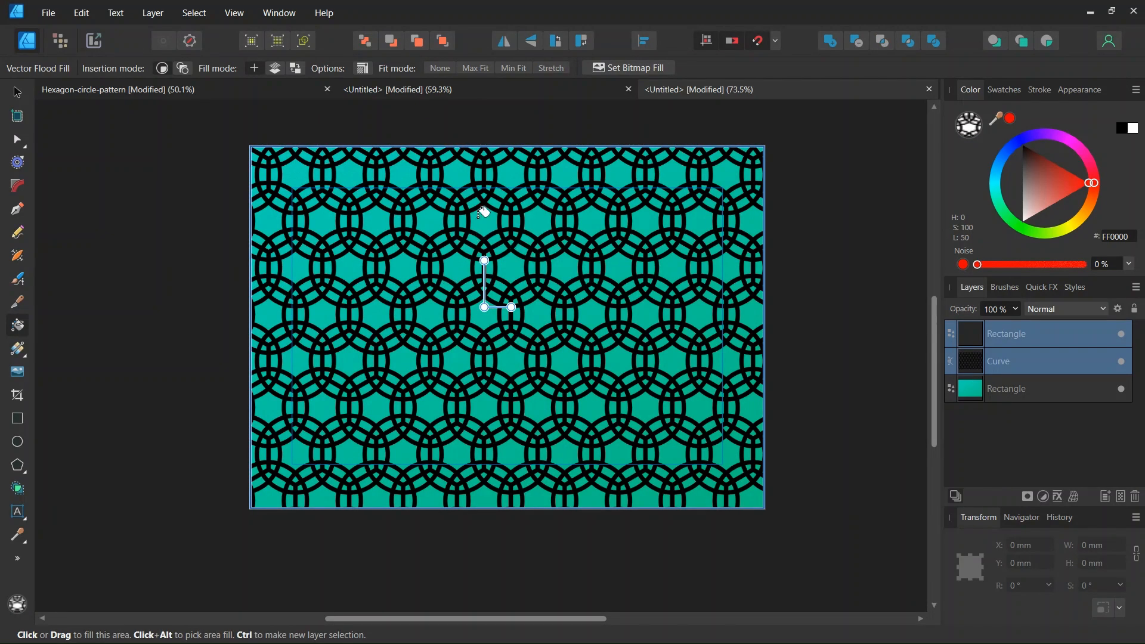
pyautogui.moveTo(510, 307); pyautogui.dragTo(514, 307)
pyautogui.press('v')
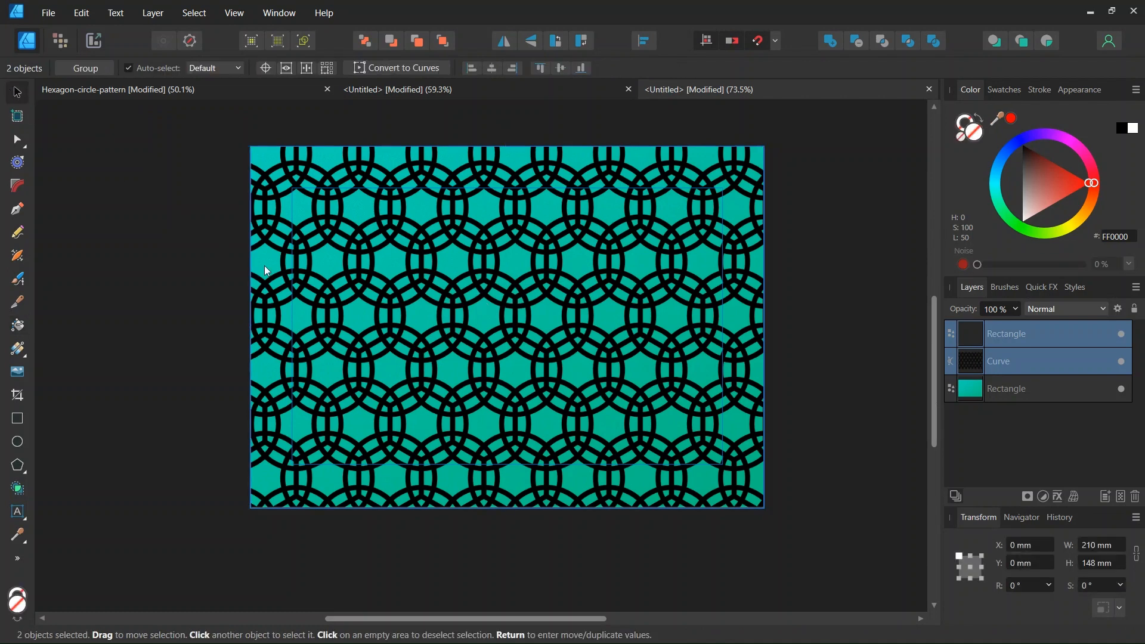
pyautogui.scroll(1, 398, 331)
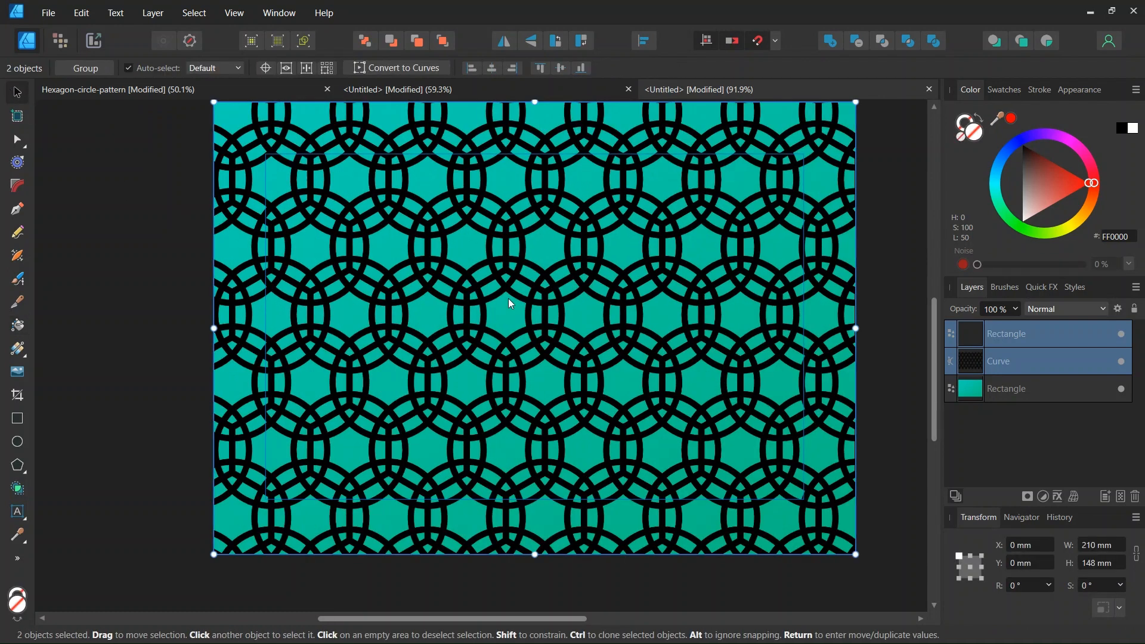
# Add an Outer Shadow layer effect to the pattern-filled curve.
pyautogui.click(1006, 364)
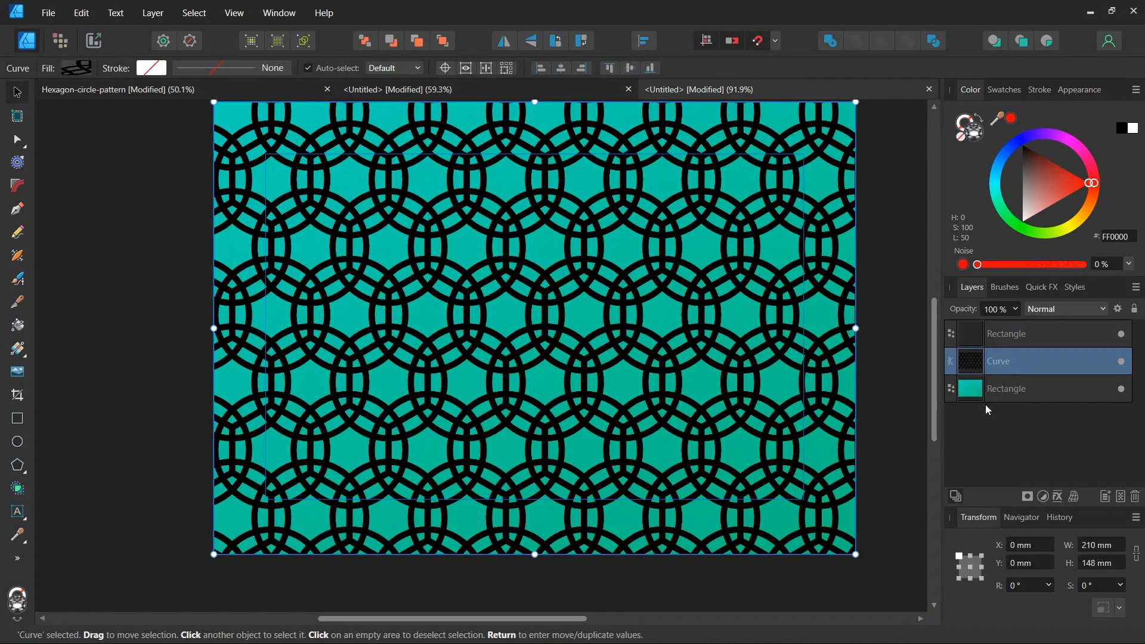
pyautogui.click(1058, 497)
pyautogui.moveTo(664, 121); pyautogui.dragTo(867, 92)
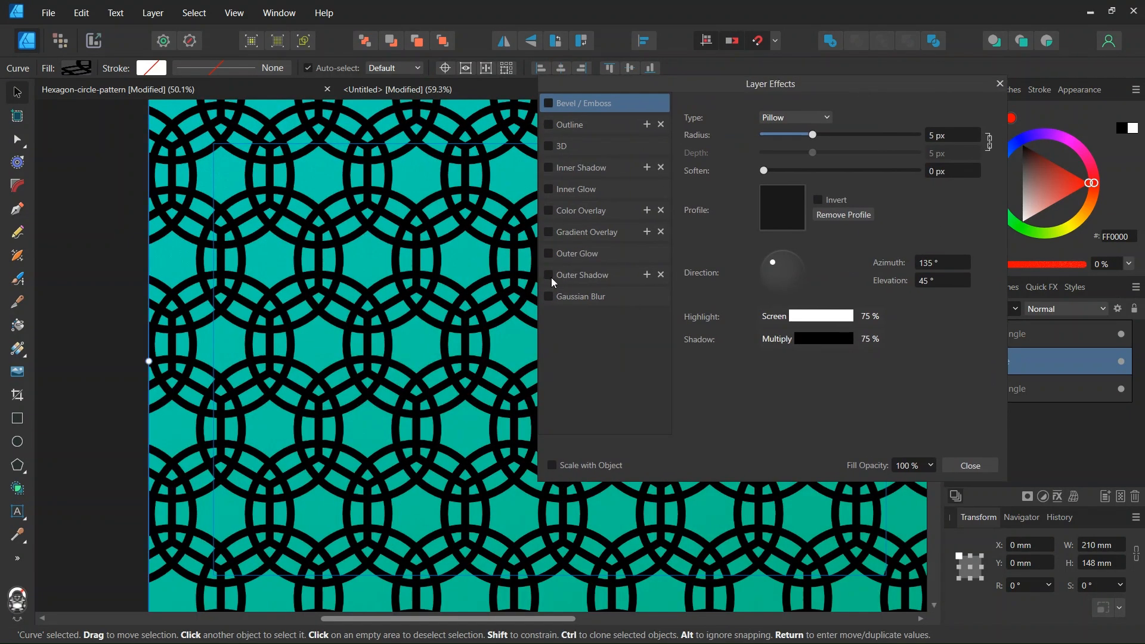
pyautogui.click(571, 274)
# Set the outer shadow's radius to 1 px, offset to 1 px and intensity to 19%, and close the effects settings.
pyautogui.click(787, 153)
pyautogui.click(786, 171)
pyautogui.click(795, 188)
pyautogui.click(802, 172)
pyautogui.click(803, 152)
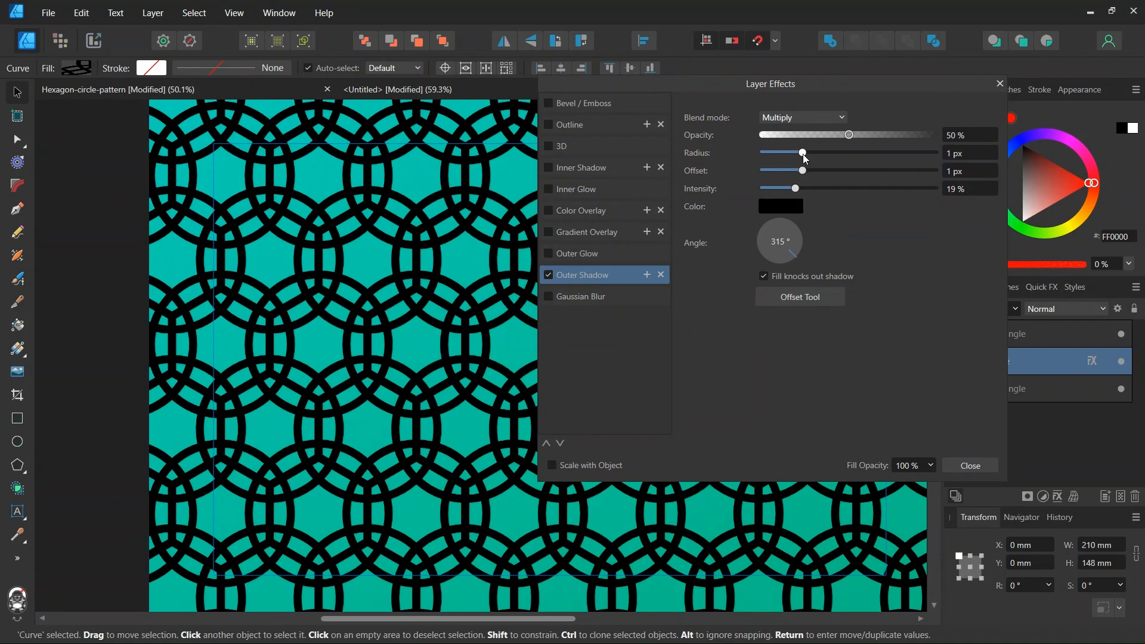
pyautogui.scroll(-1, 484, 247)
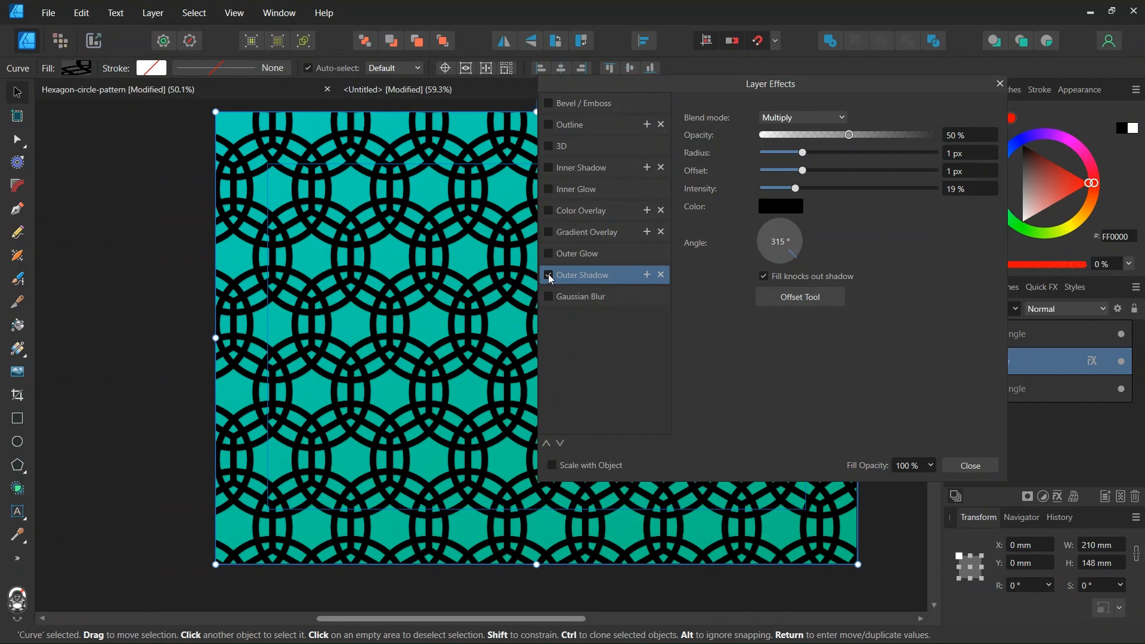
pyautogui.moveTo(688, 85); pyautogui.dragTo(802, 86)
pyautogui.scroll(1, 517, 193)
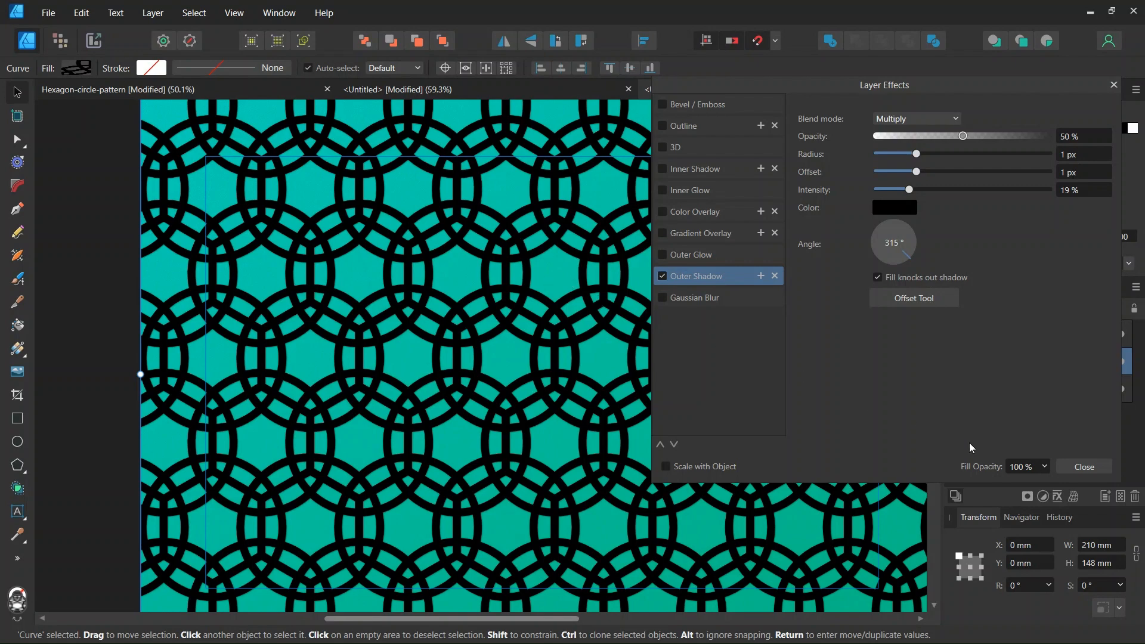
pyautogui.click(1084, 467)
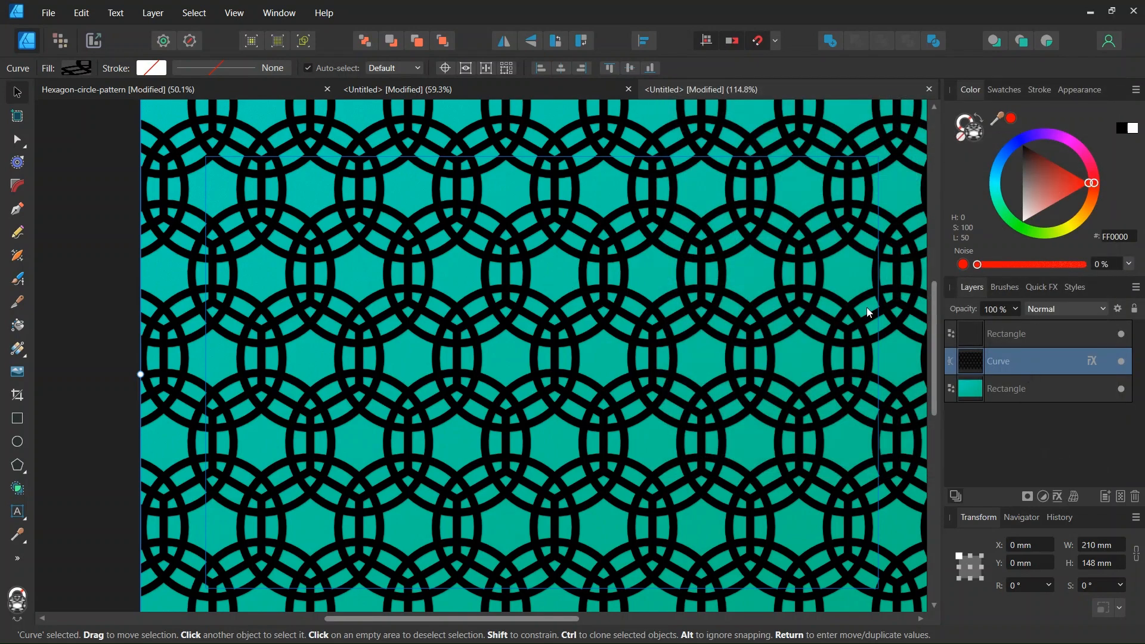
# Deselect the pattern curve and inspect the shadowed pattern over the turquoise background.
pyautogui.scroll(-2, 662, 322)
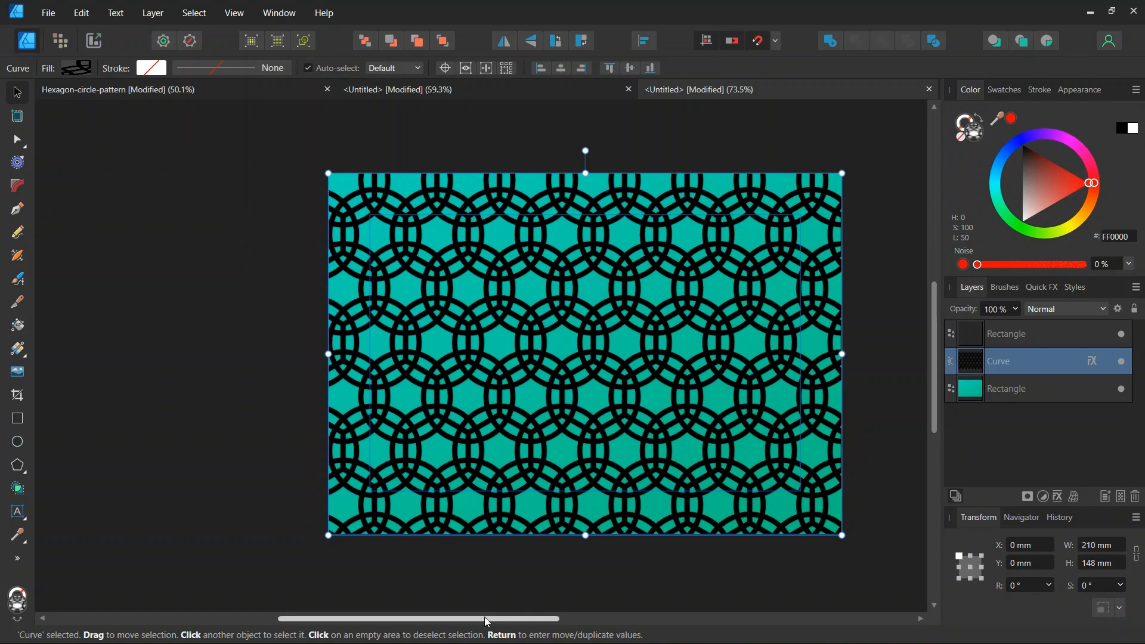
pyautogui.moveTo(486, 619); pyautogui.dragTo(519, 618)
pyautogui.click(832, 367)
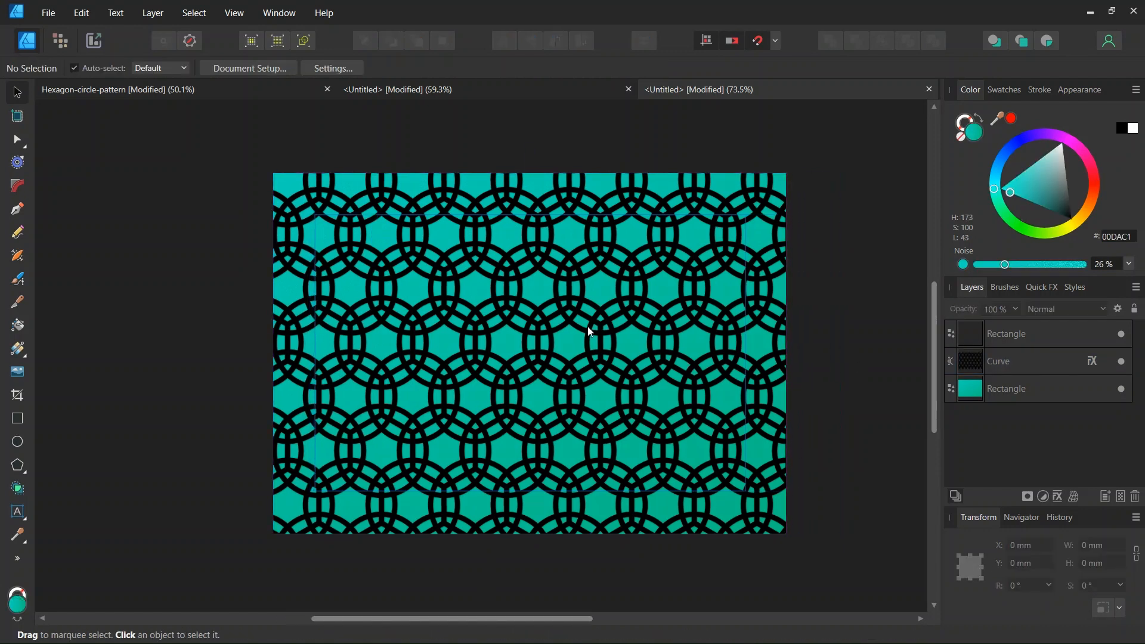
pyautogui.scroll(2, 561, 328)
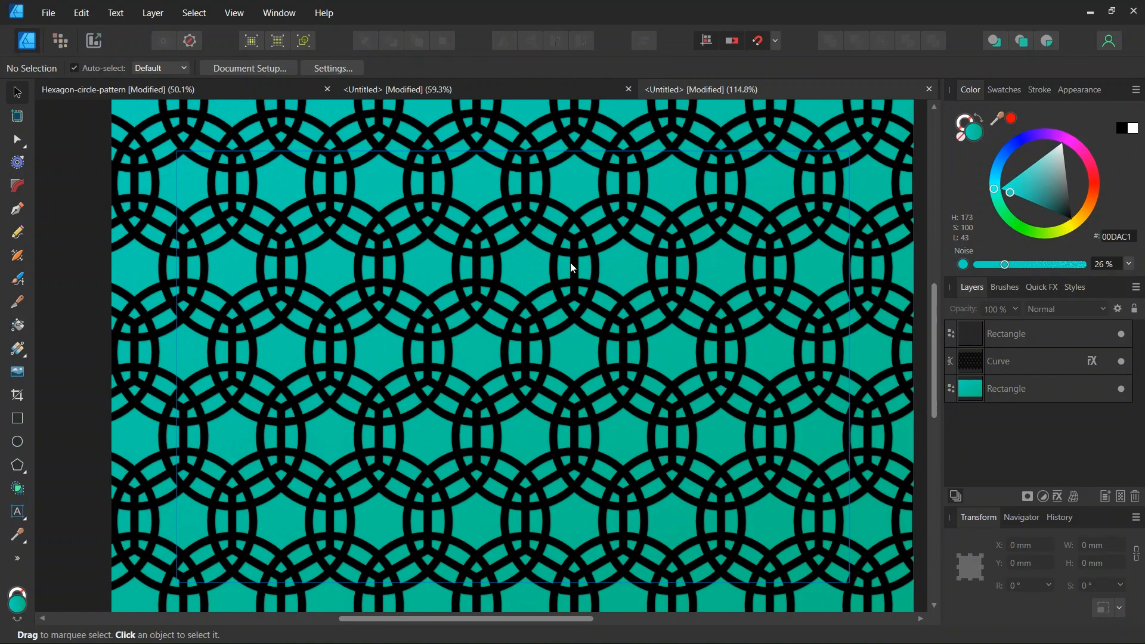